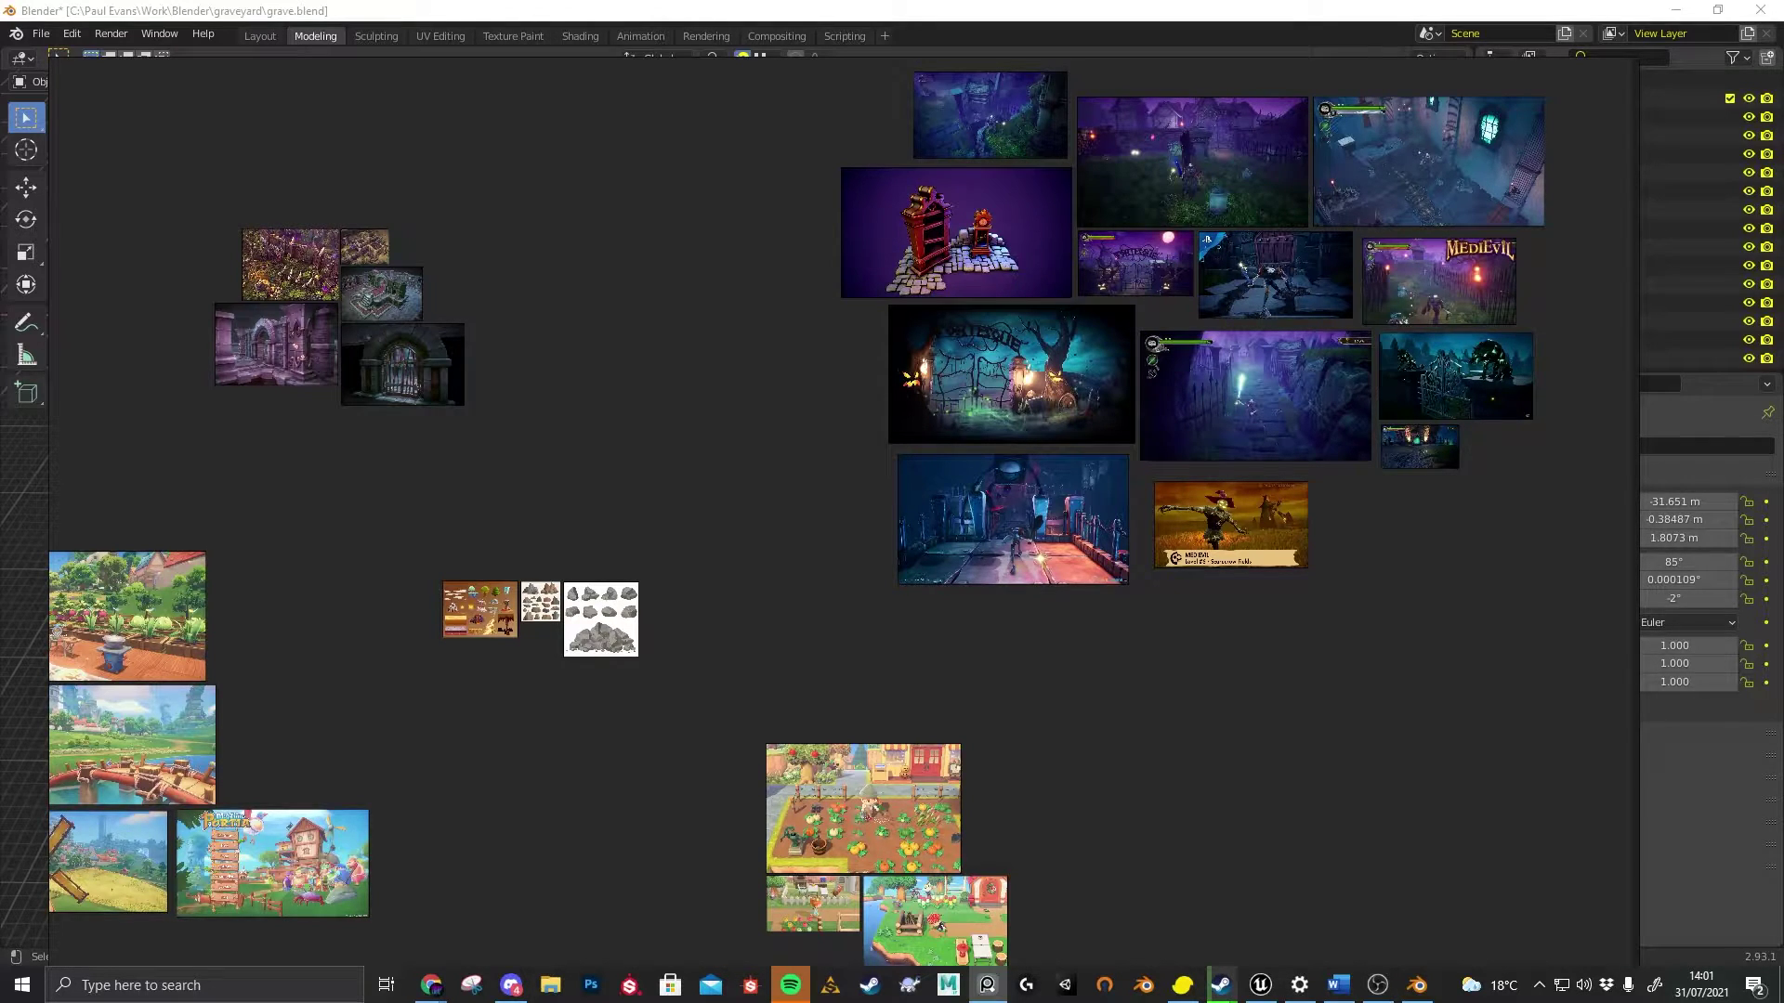
Survey the reference board and examine the My Time at Portia images of the castle, farm, bridge and windmill
scroll(682, 340, "down", 1)
middle_click_drag(511, 531, 803, 296)
scroll(711, 325, "up", 1)
scroll(805, 296, "down", 2)
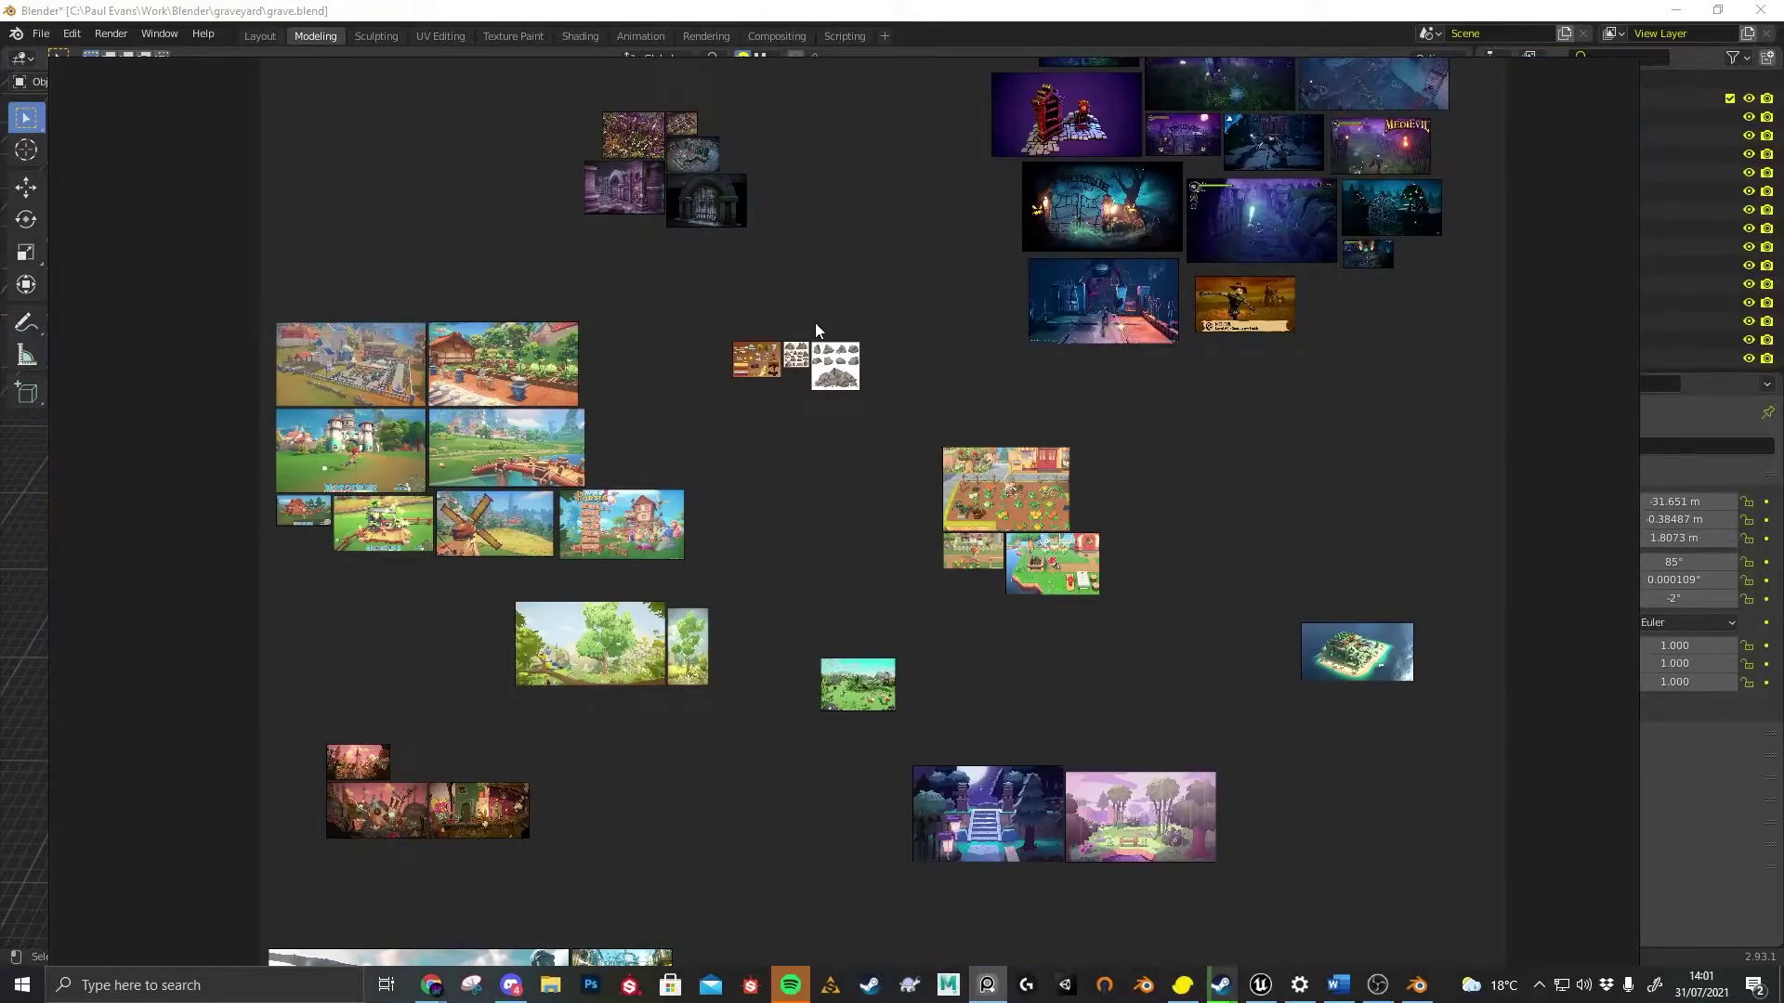
scroll(660, 437, "up", 2)
middle_click_drag(660, 438, 1216, 459, "shift")
scroll(848, 437, "up", 2)
scroll(968, 393, "up", 1)
scroll(1040, 478, "up", 2)
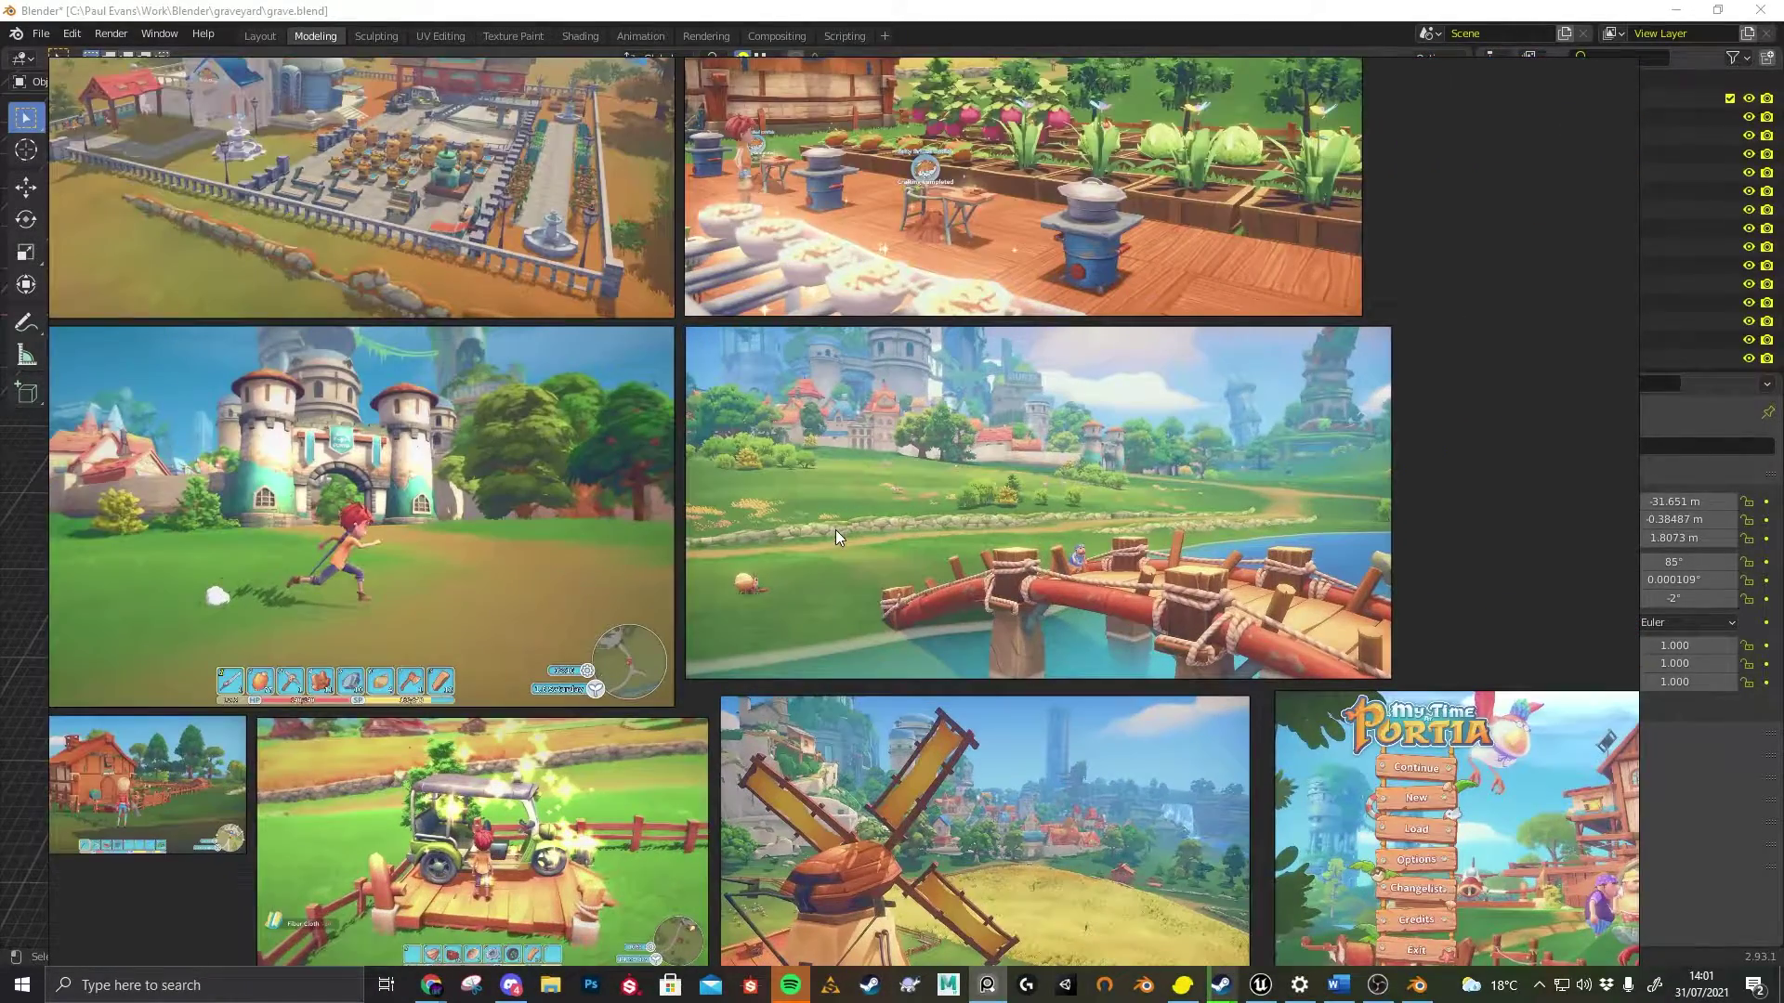
middle_click_drag(835, 529, 777, 416, "shift")
scroll(948, 499, "down", 2)
scroll(1069, 515, "down", 4)
scroll(1163, 611, "up", 4)
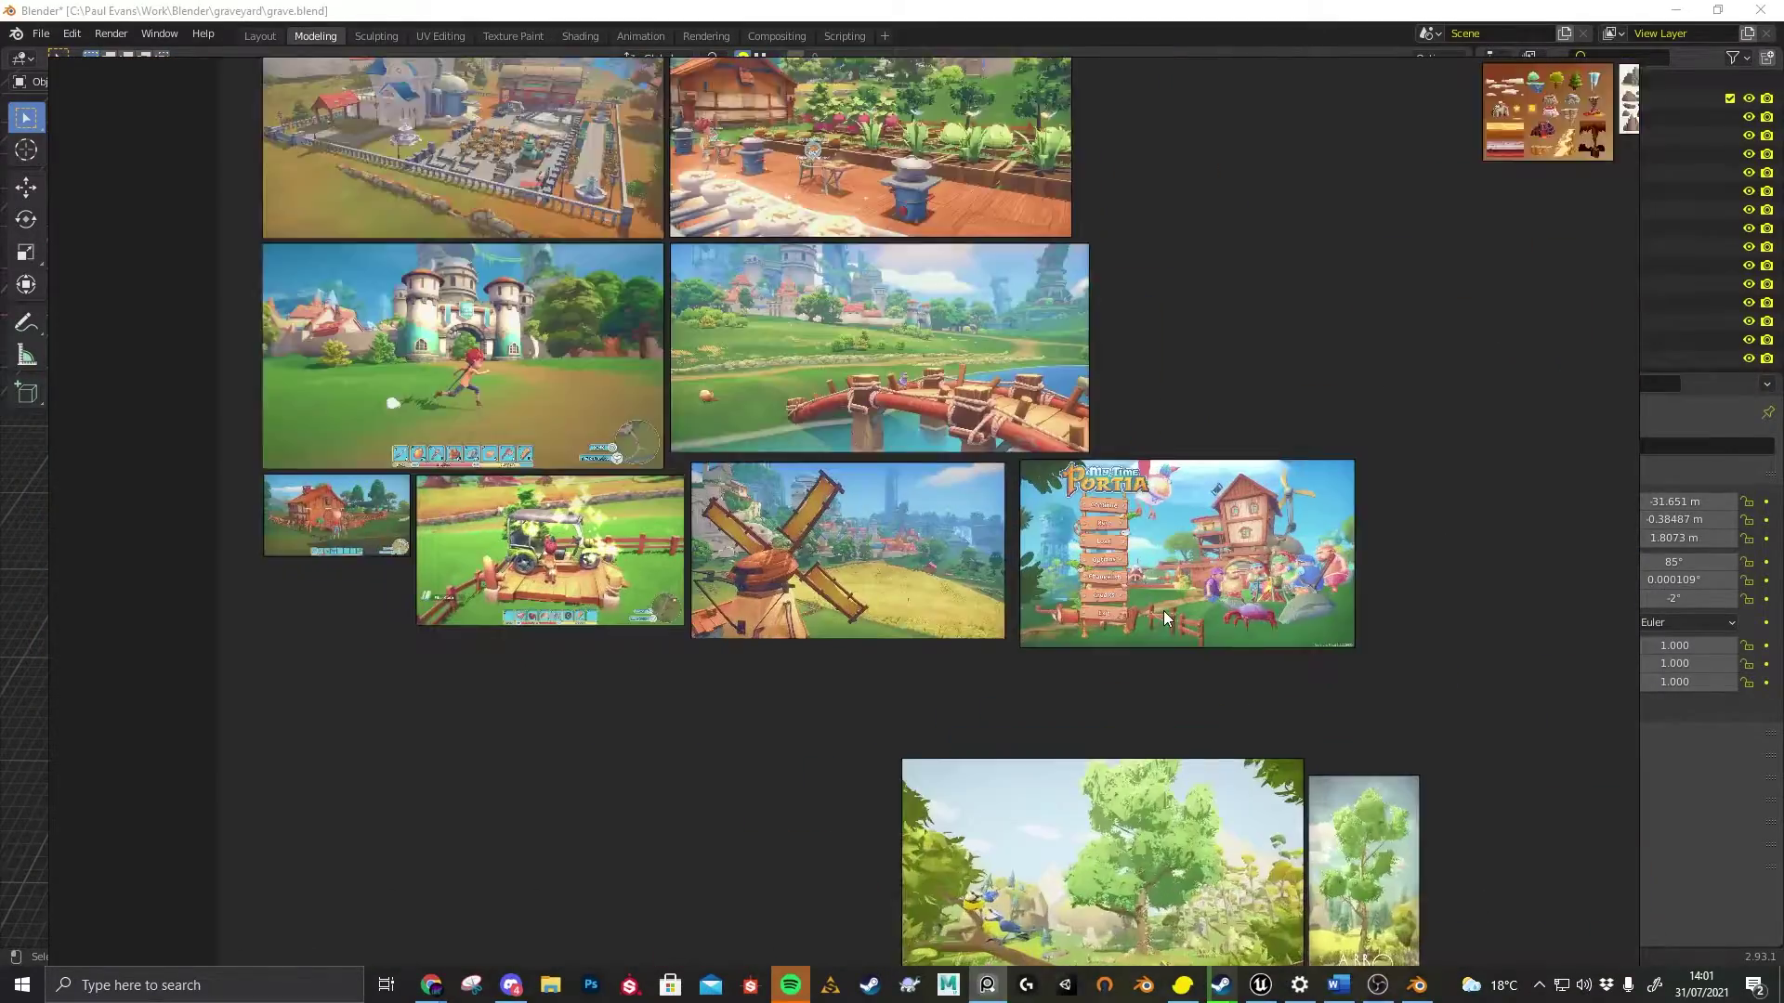
Examine the My Time at Portia title screen reference, including its wooden menu signs, fence and house
scroll(1163, 611, "down", 3)
scroll(1124, 573, "up", 1)
middle_click_drag(1125, 572, 896, 612, "shift")
scroll(896, 611, "up", 3)
scroll(896, 611, "up", 4)
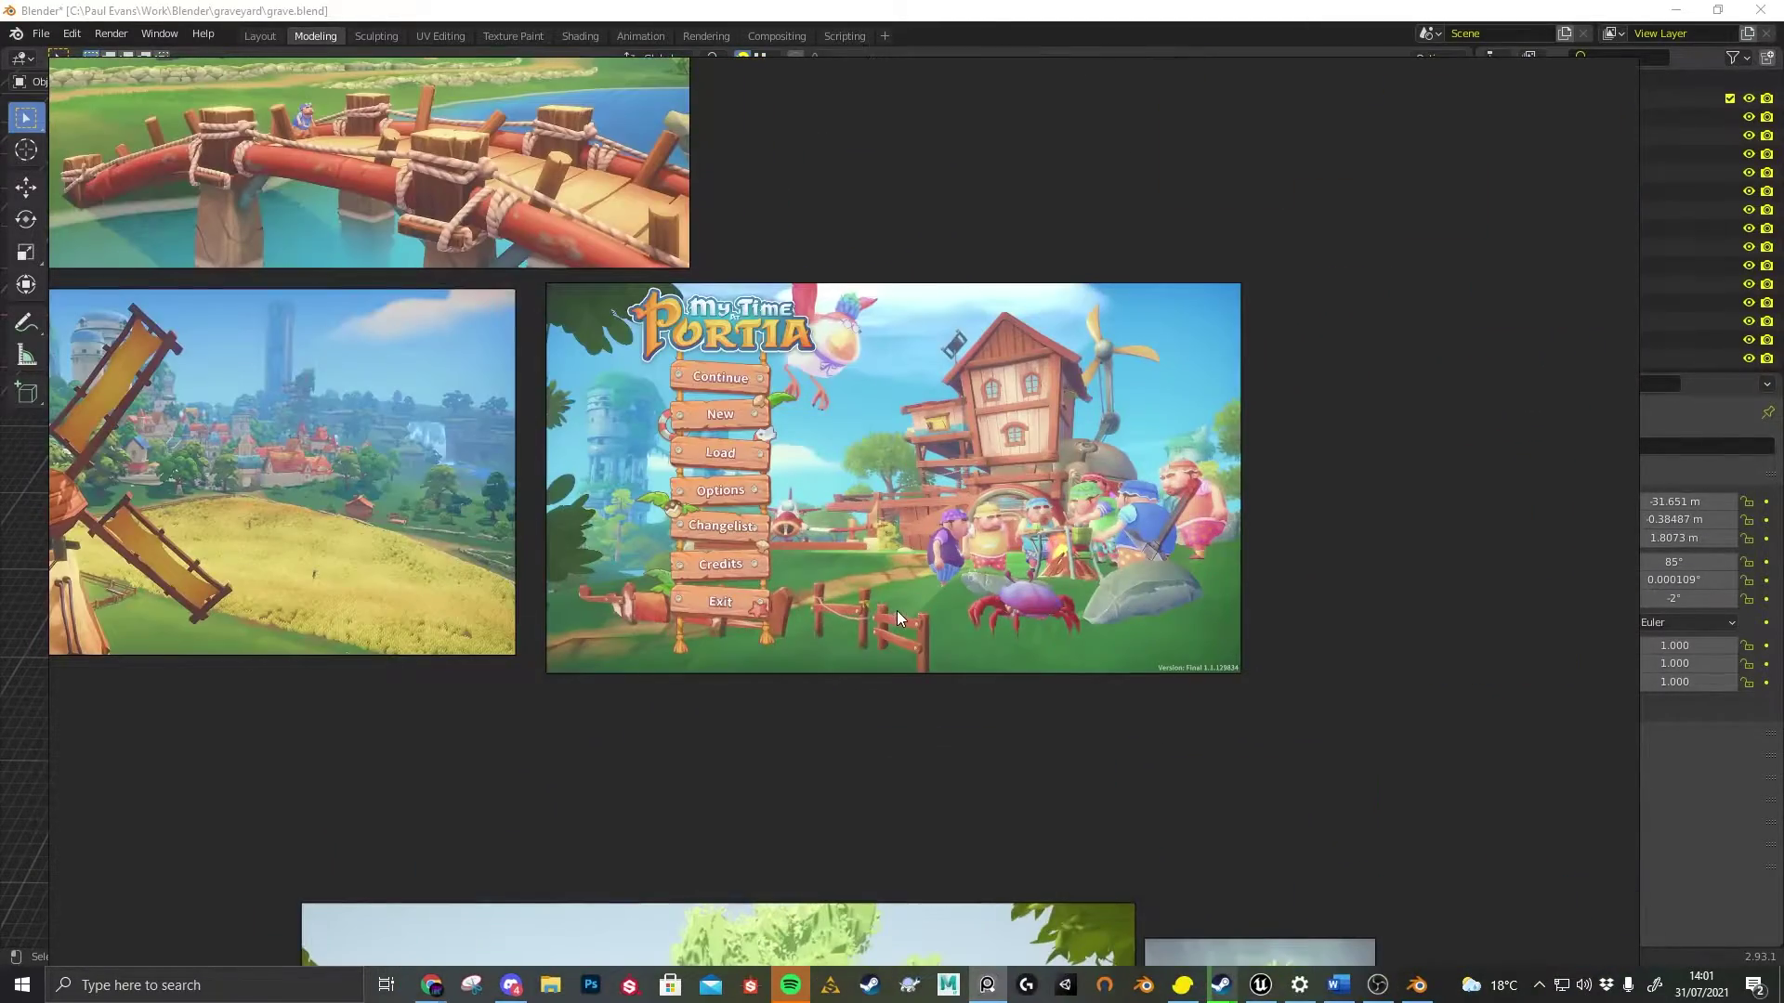
scroll(804, 532, "up", 4)
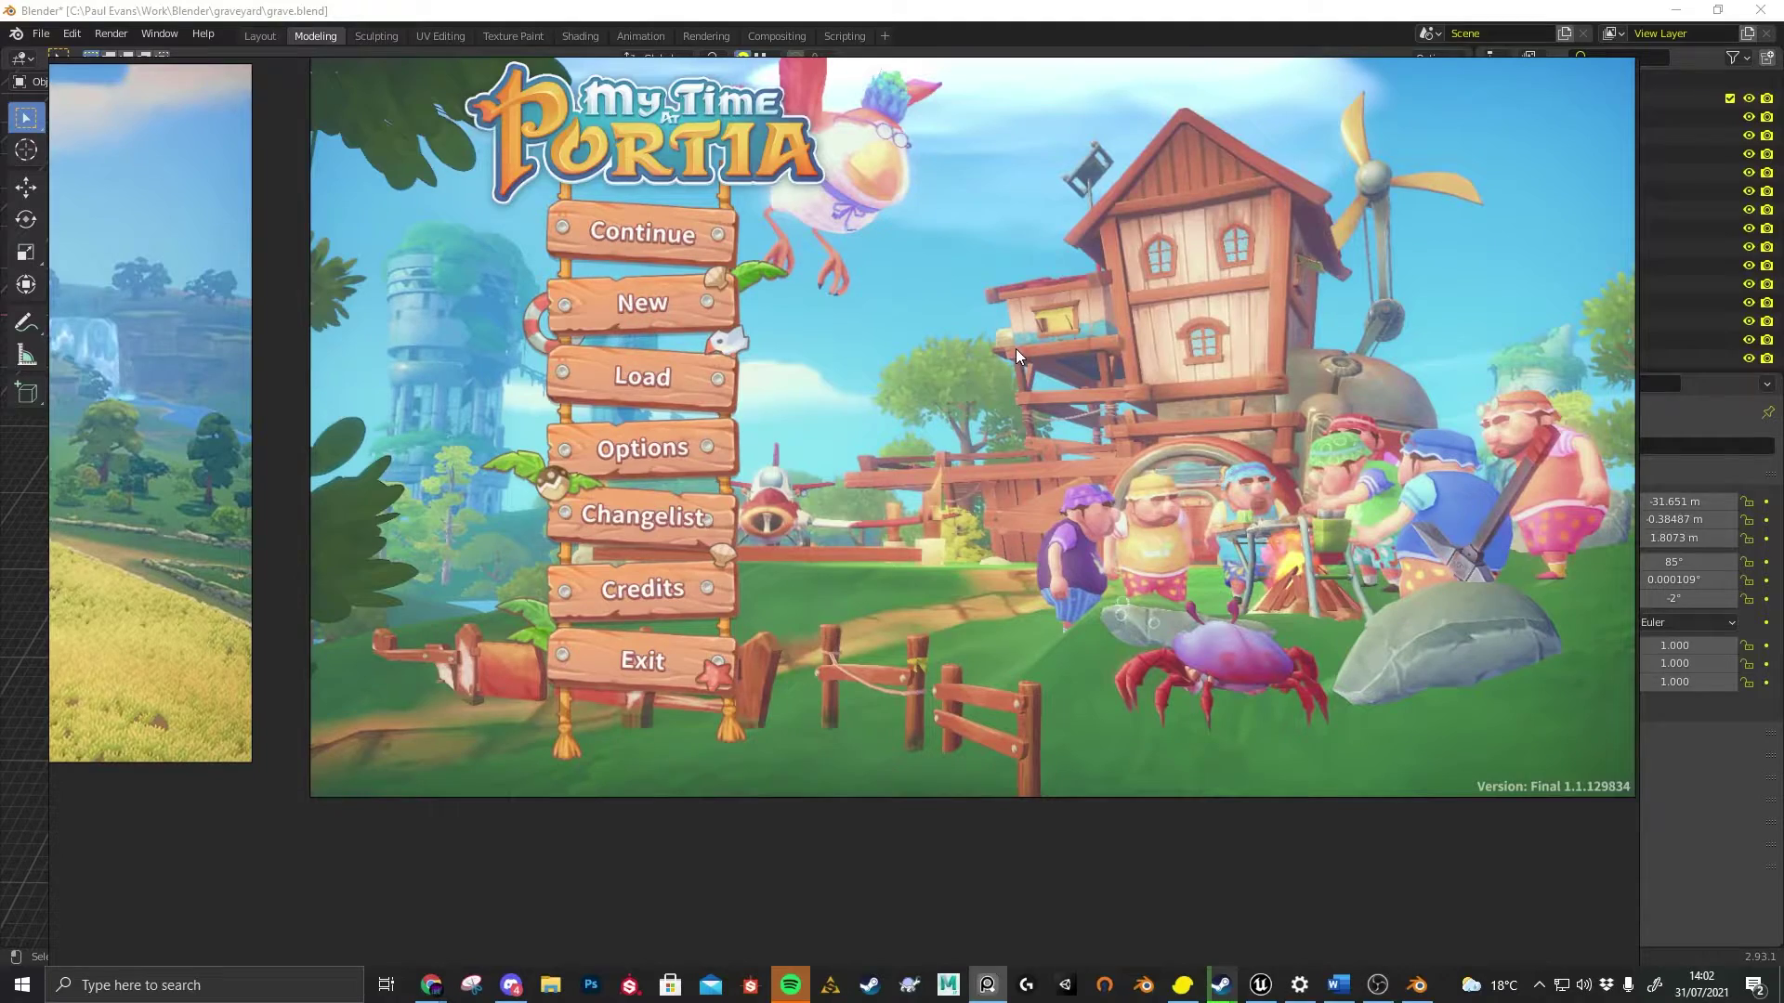
scroll(967, 402, "down", 7)
scroll(922, 496, "up", 2)
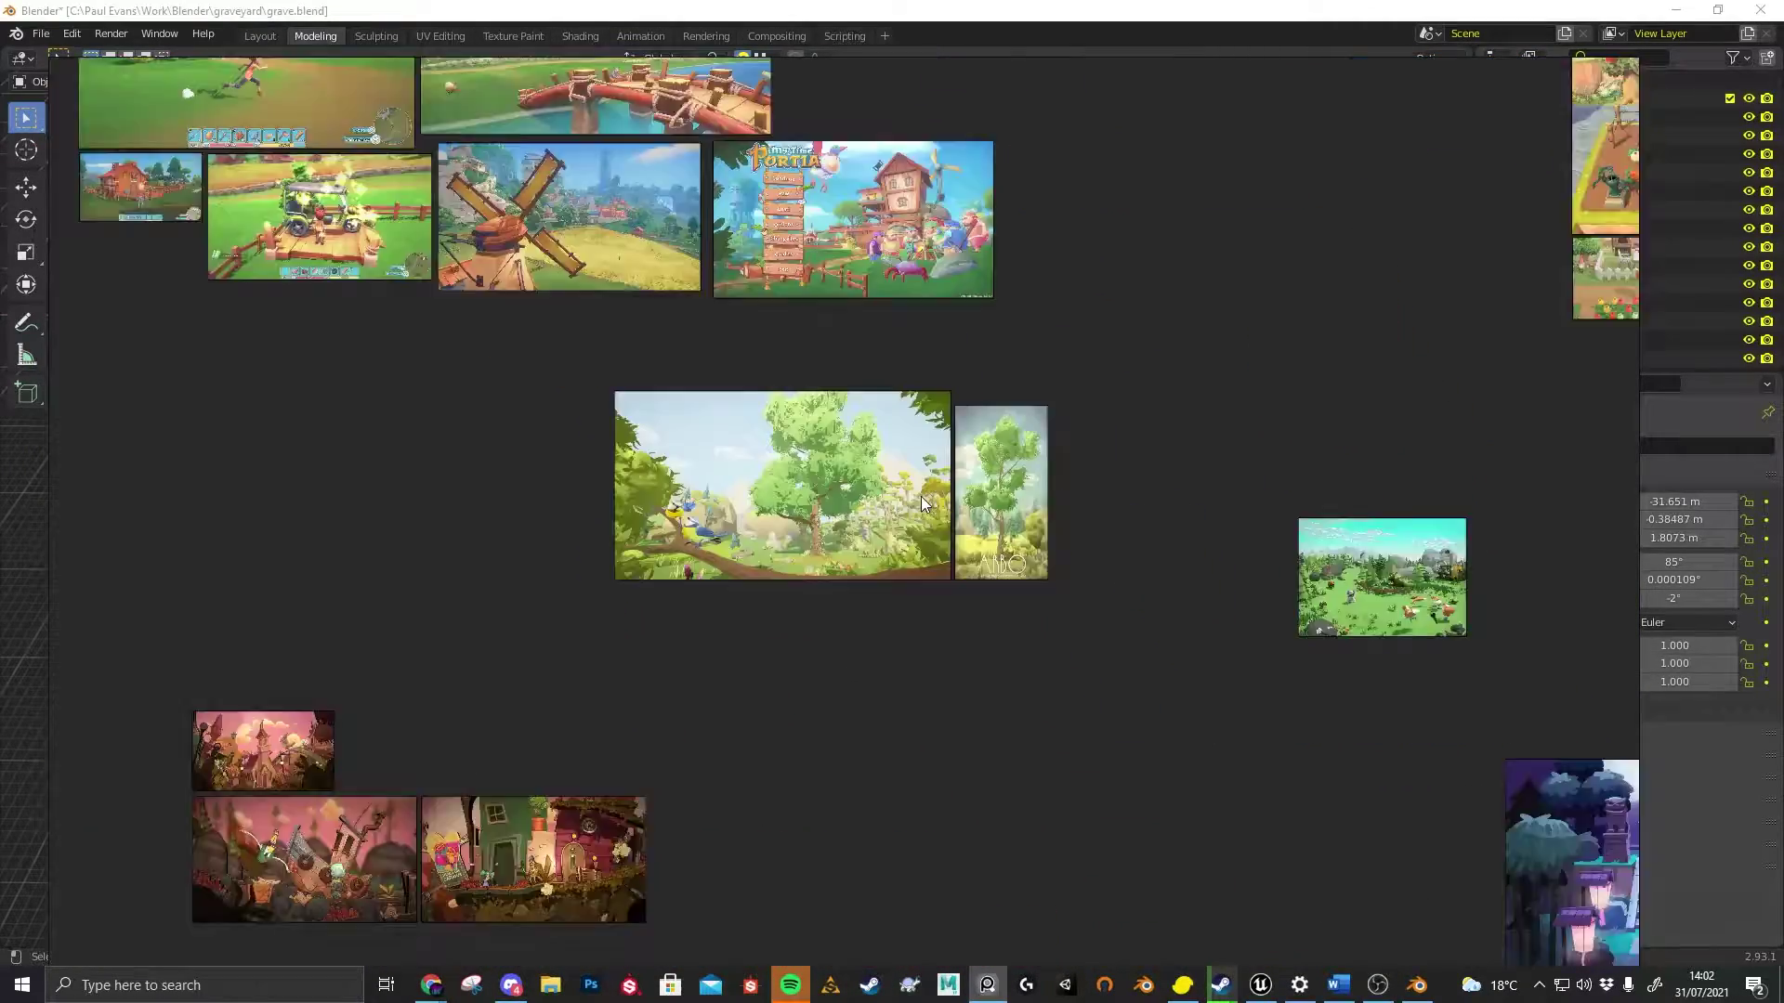
Examine the two stylised Arbo tree references and how they relate to the surrounding image groups
scroll(922, 497, "up", 5)
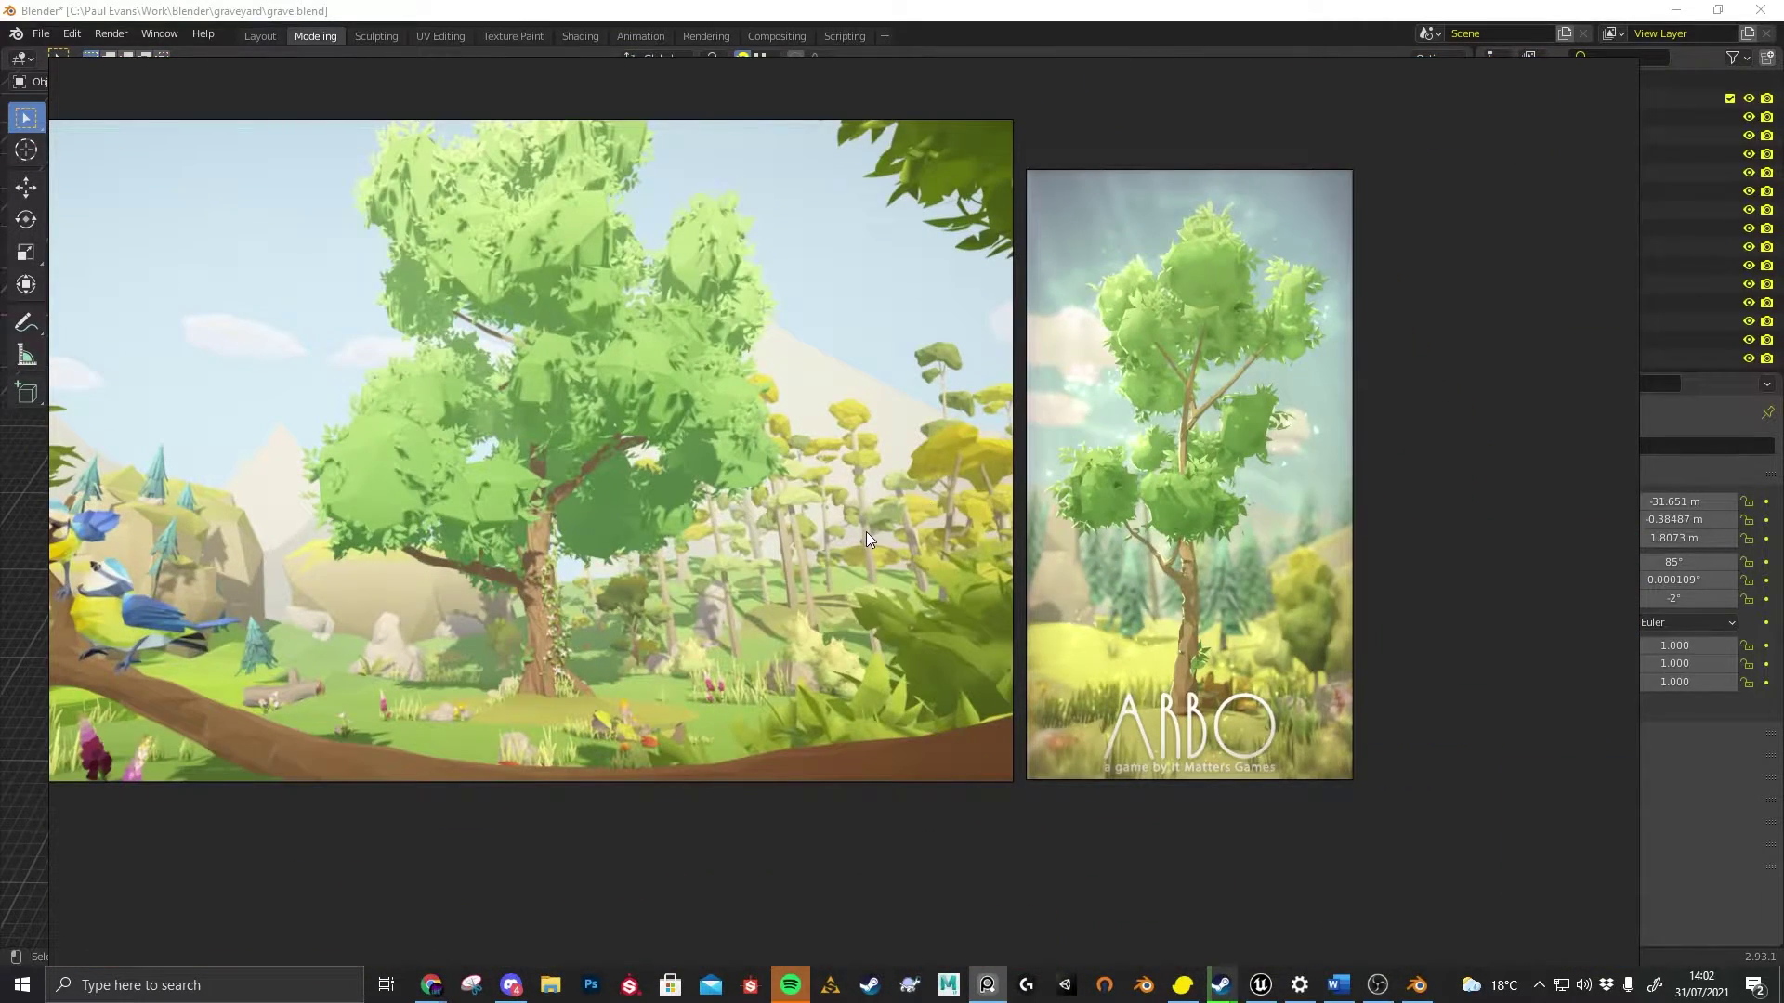
scroll(866, 532, "down", 4)
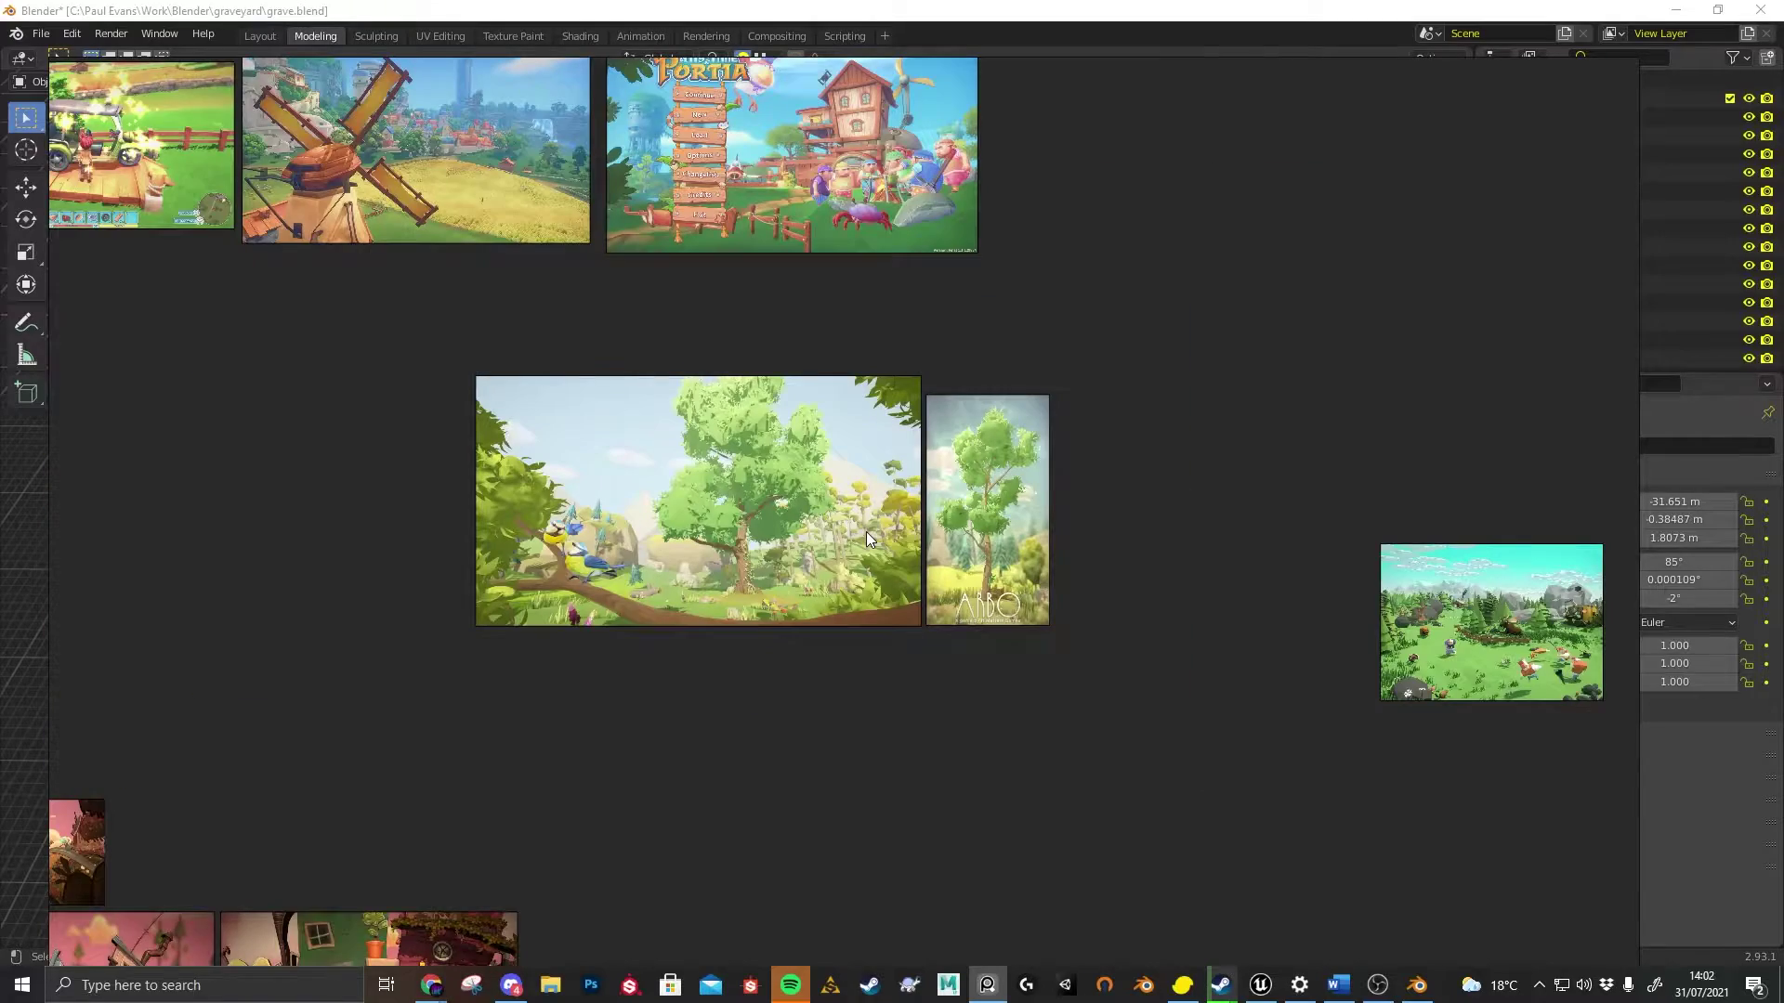
scroll(866, 532, "down", 4)
middle_click_drag(955, 578, 665, 438)
scroll(665, 438, "down", 2)
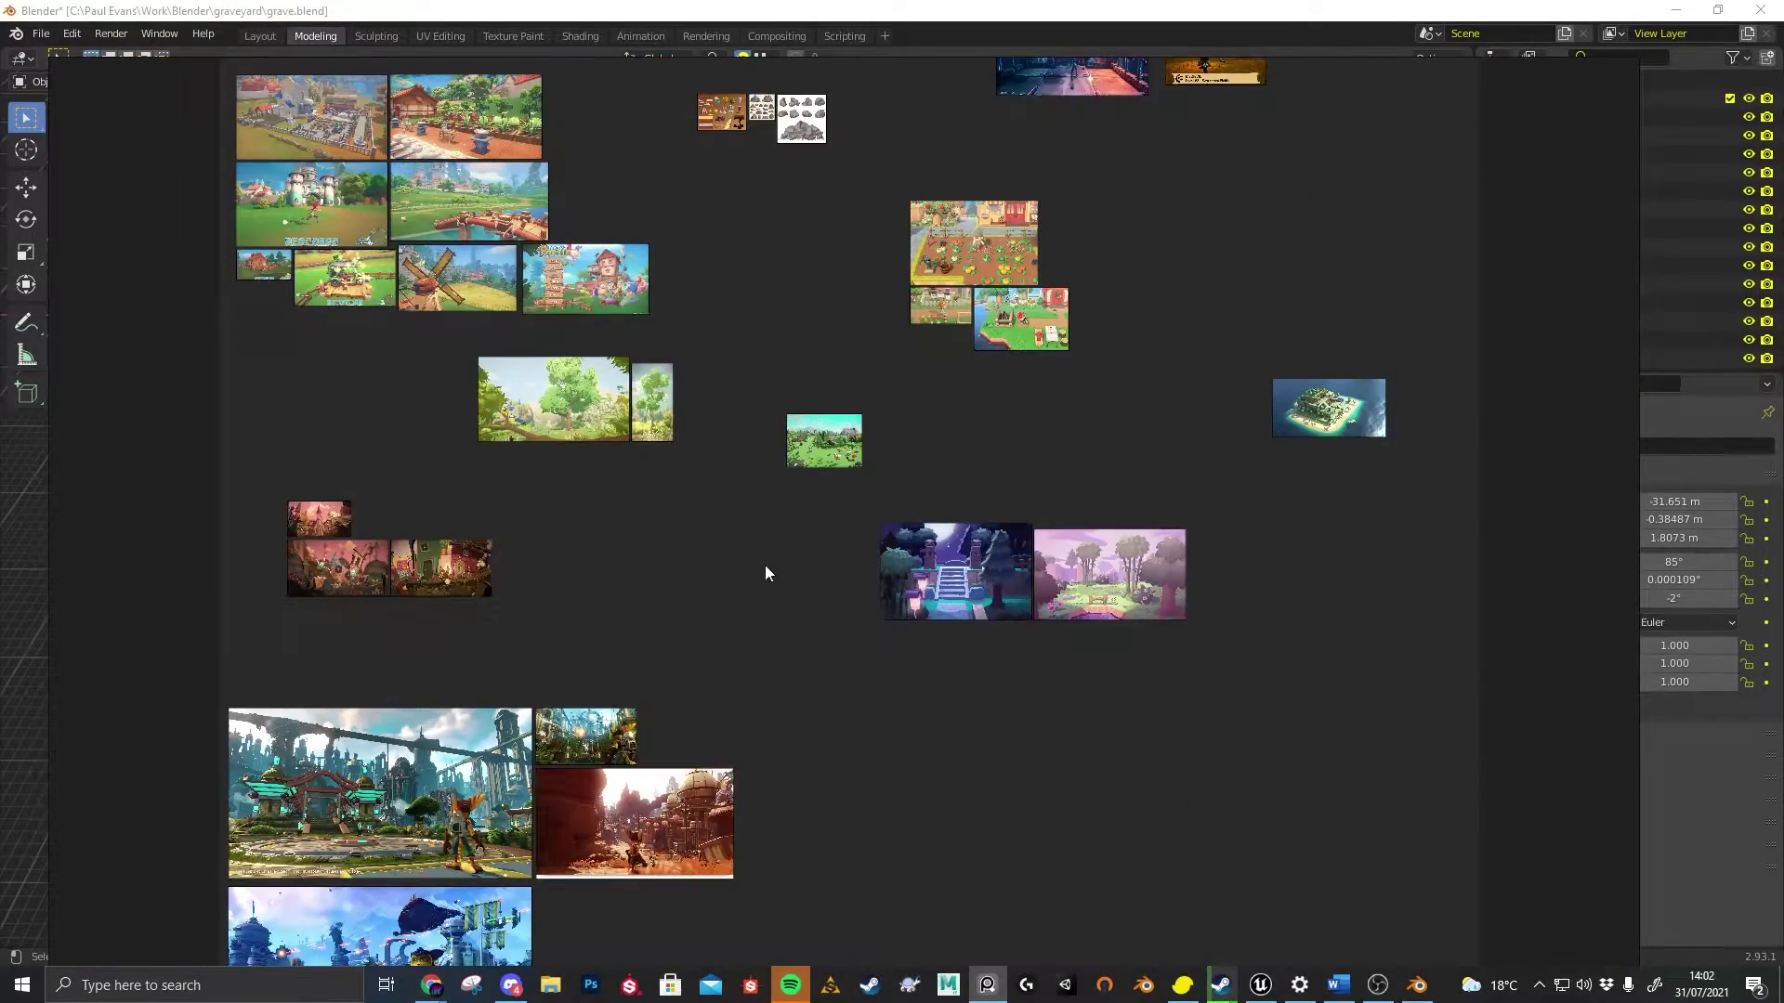
Examine the garden and crop-field references in the middle of the board
scroll(1002, 320, "up", 1)
middle_click_drag(790, 540, 531, 799)
scroll(1001, 320, "down", 1)
scroll(688, 618, "up", 5)
scroll(727, 558, "down", 4)
scroll(531, 799, "up", 1)
scroll(1017, 370, "up", 1)
middle_click_drag(967, 438, 796, 638, "shift")
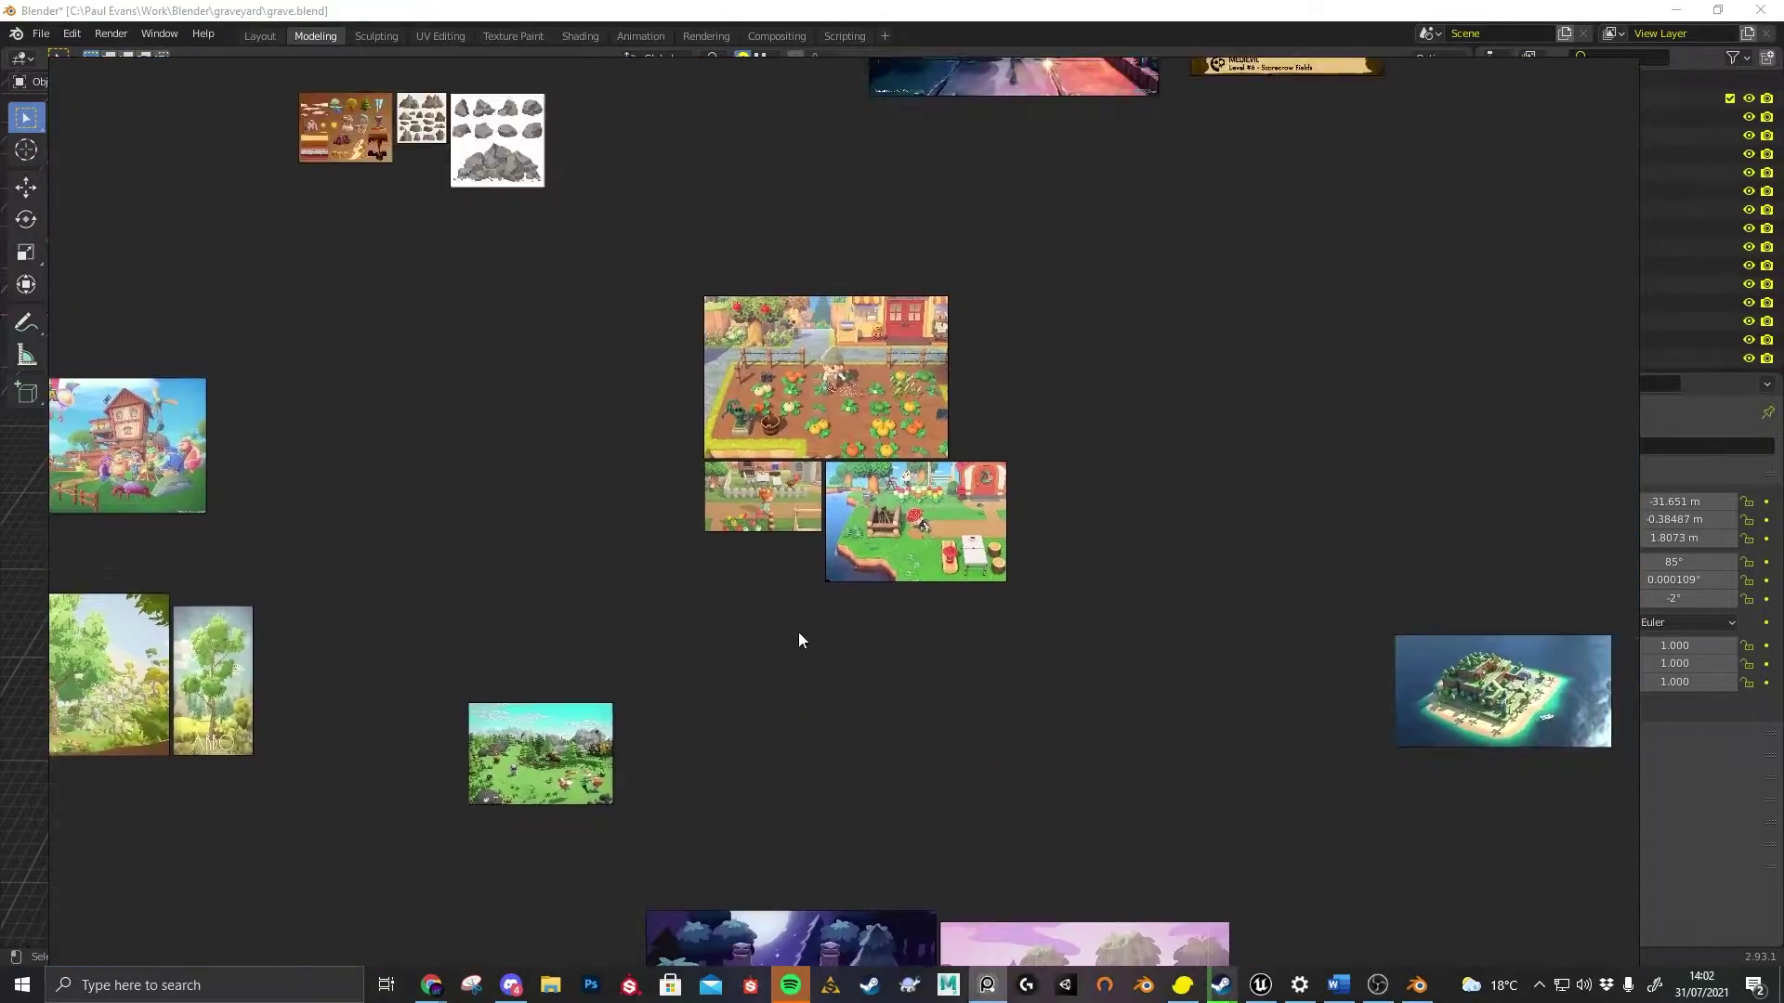
scroll(796, 638, "up", 3)
middle_click_drag(947, 421, 713, 706, "shift")
scroll(812, 450, "up", 1)
scroll(732, 416, "down", 5)
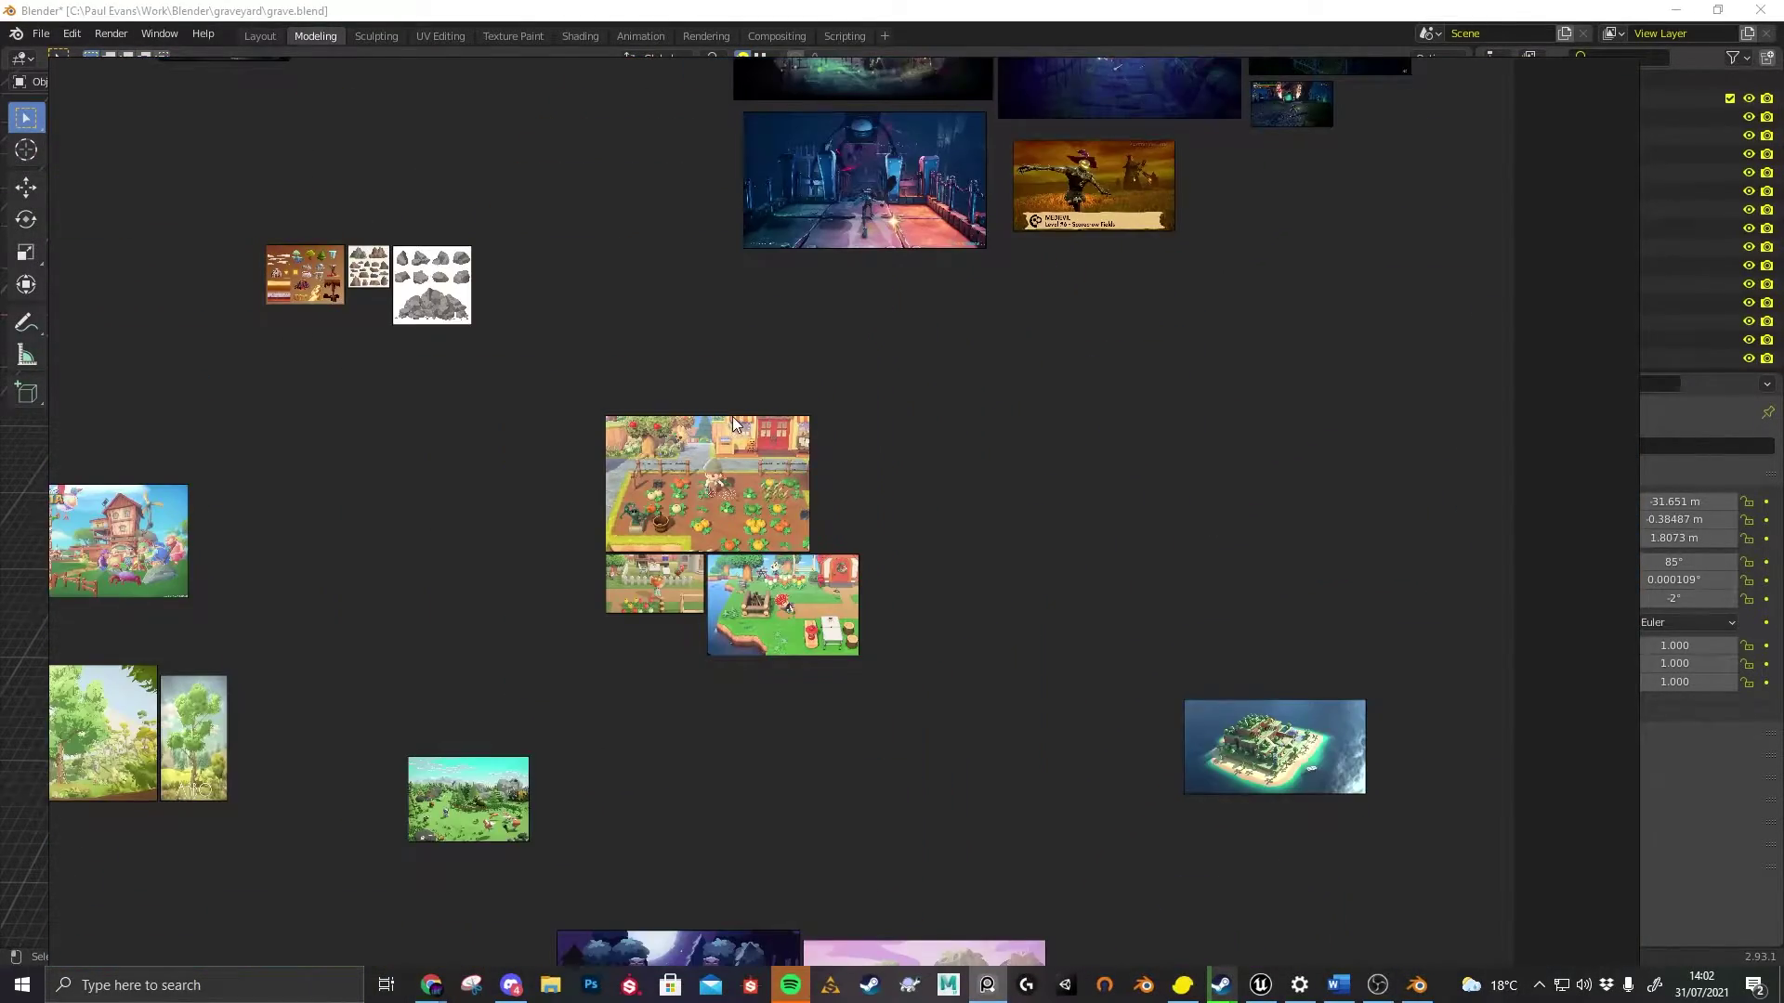
Examine the MediEvil references, focusing on the Fortesque gate, the glowing-eyed tree and the Scarecrow Fields image
middle_click_drag(732, 416, 1220, 705, "shift")
scroll(1041, 527, "up", 2)
middle_click_drag(1495, 199, 567, 561)
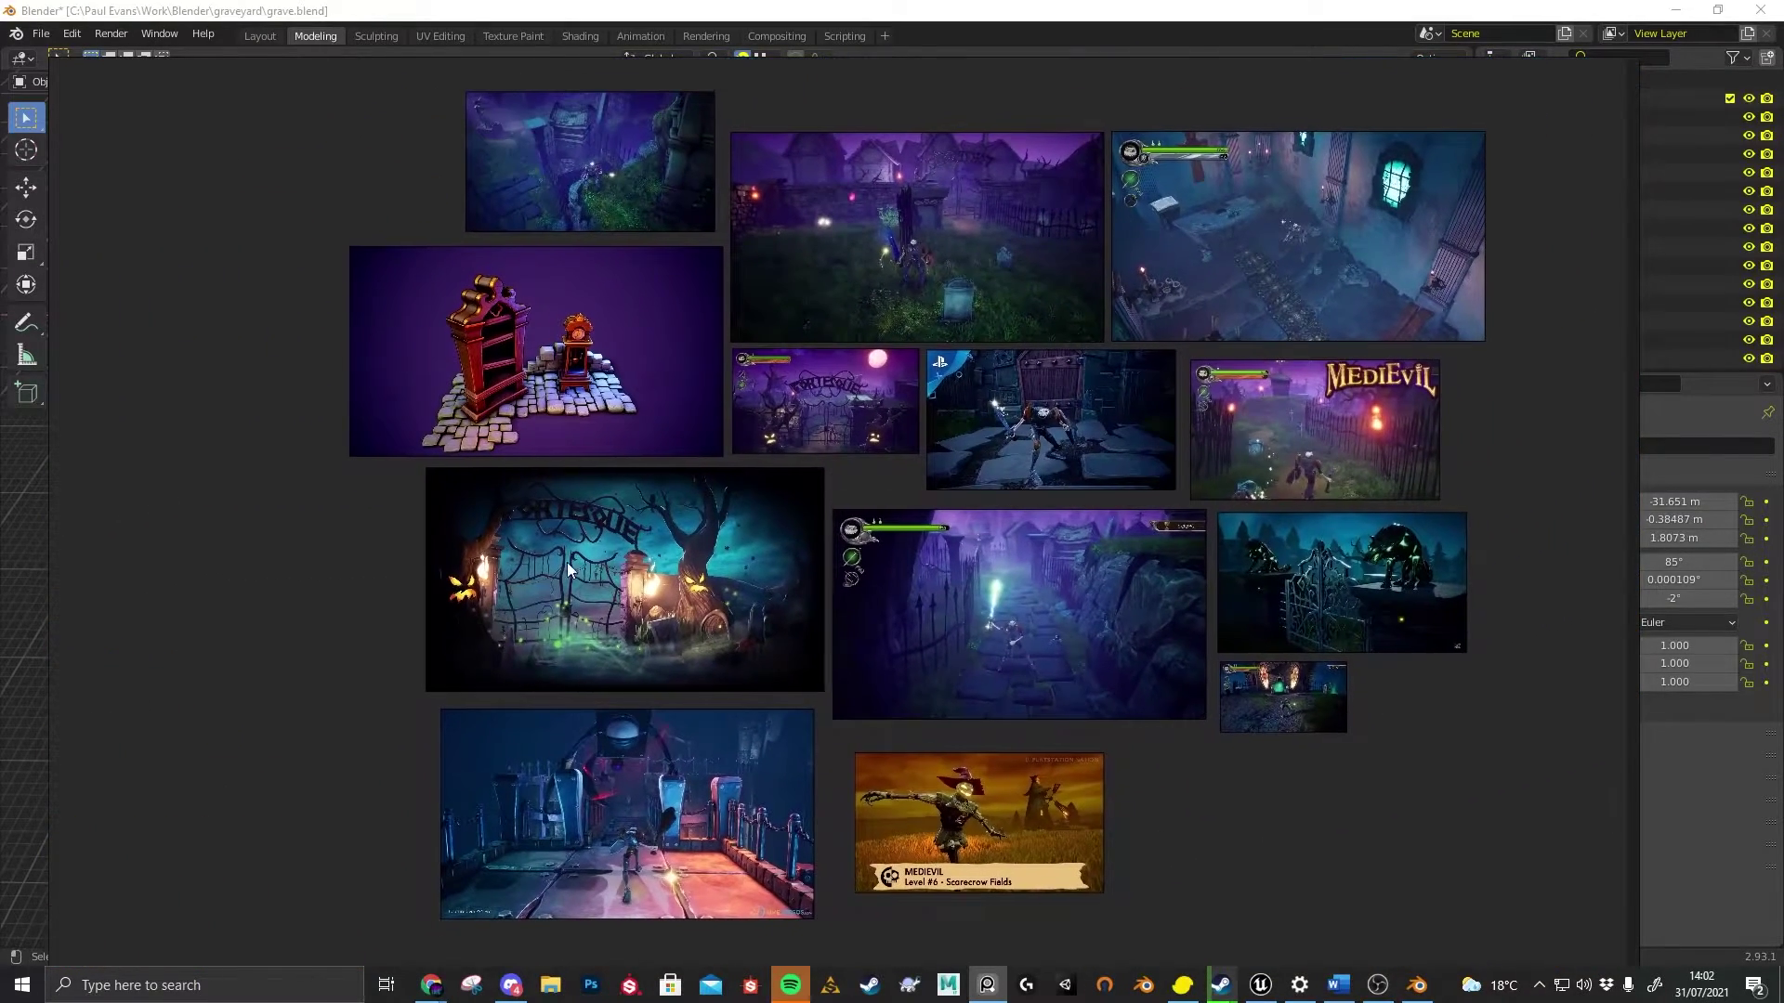
scroll(708, 503, "down", 2)
scroll(708, 504, "up", 1)
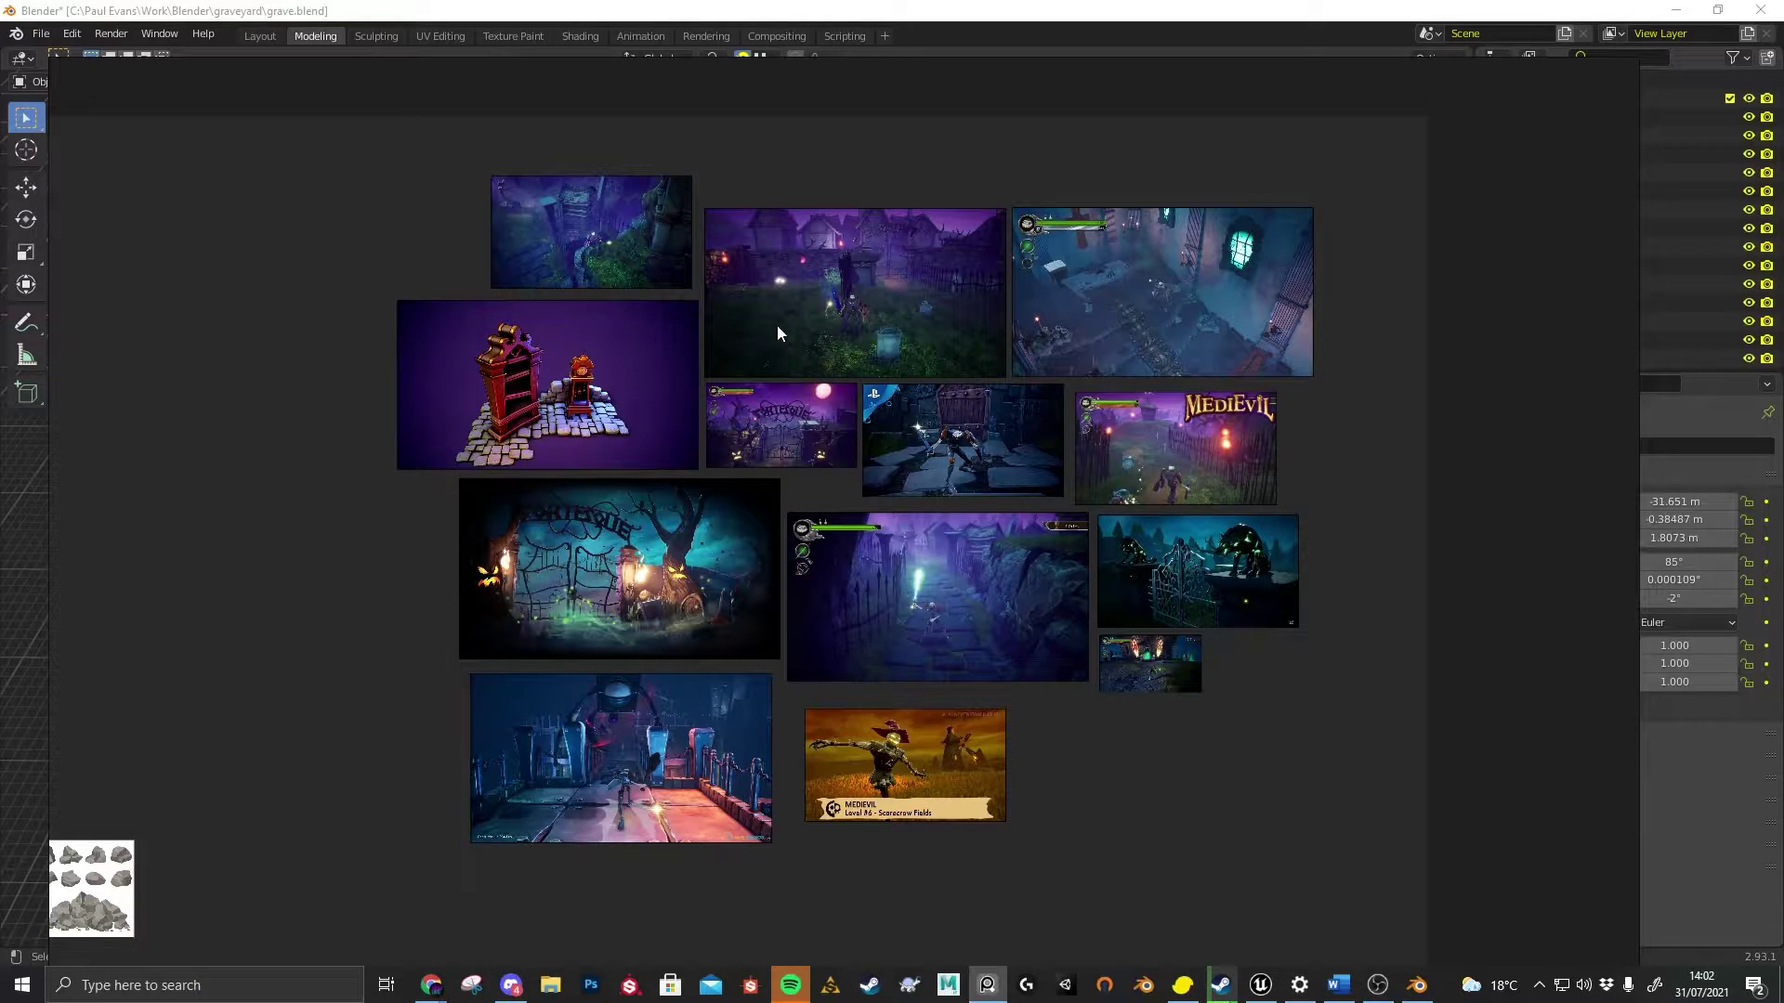
scroll(702, 520, "up", 6)
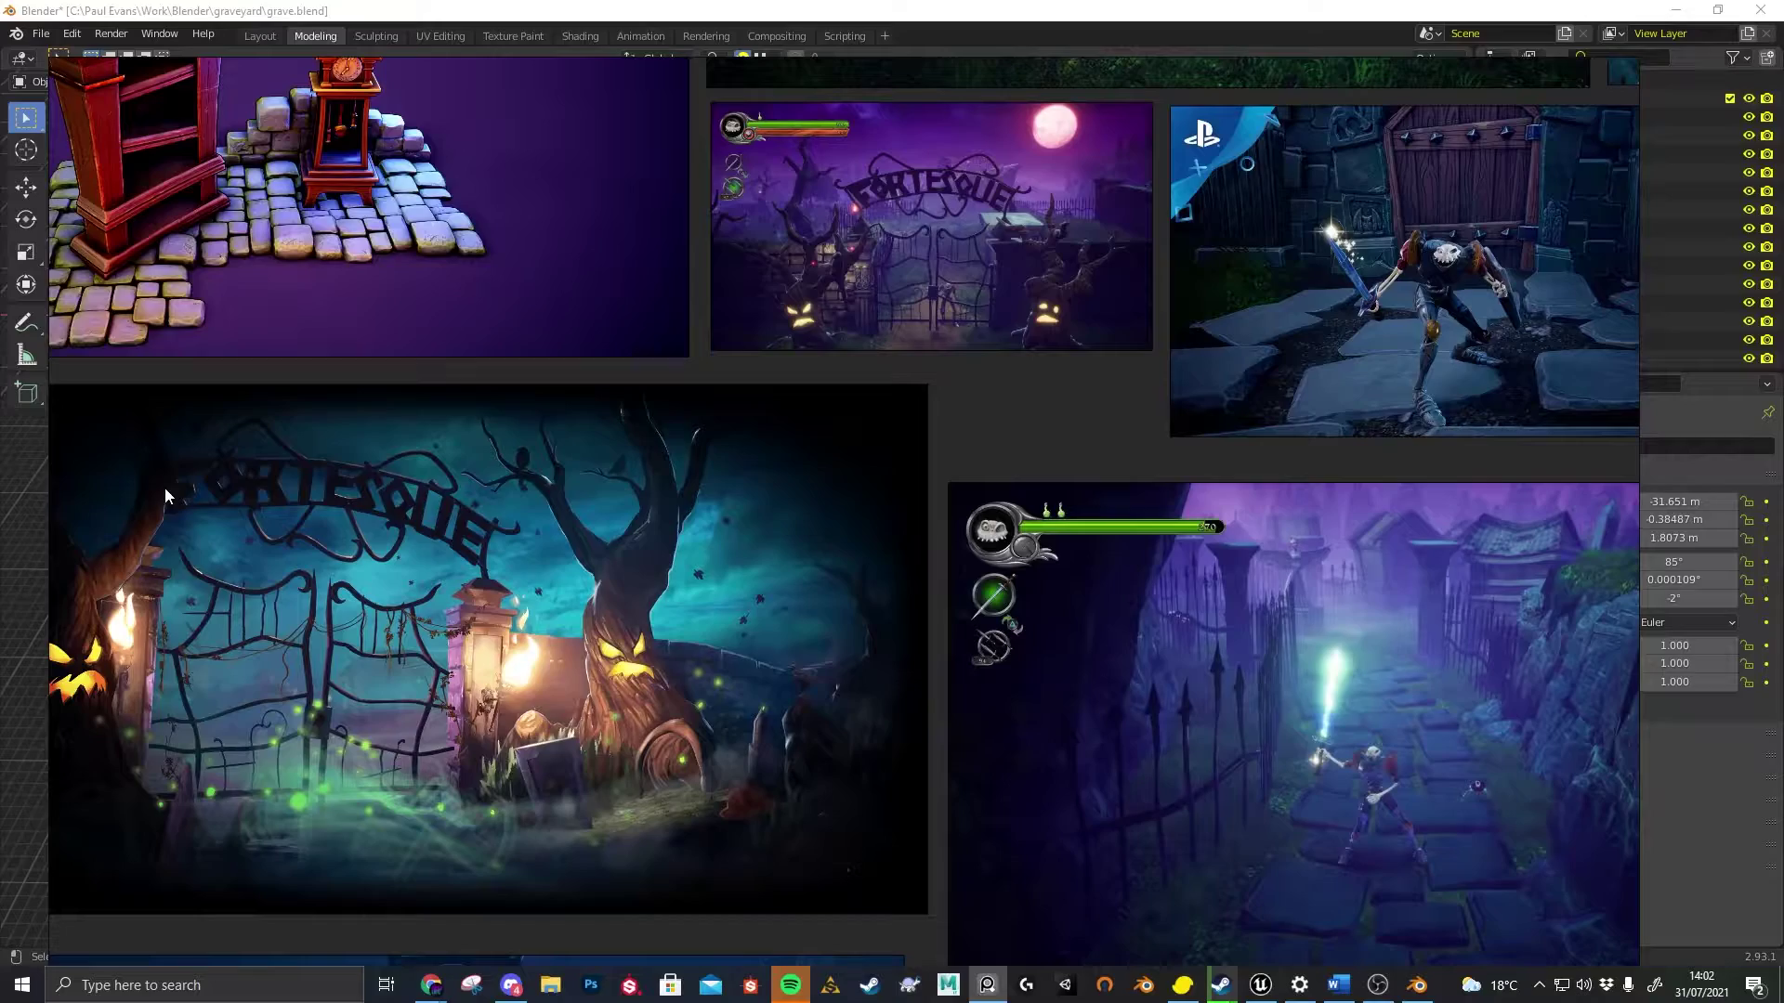
scroll(247, 504, "down", 3)
scroll(588, 577, "up", 3)
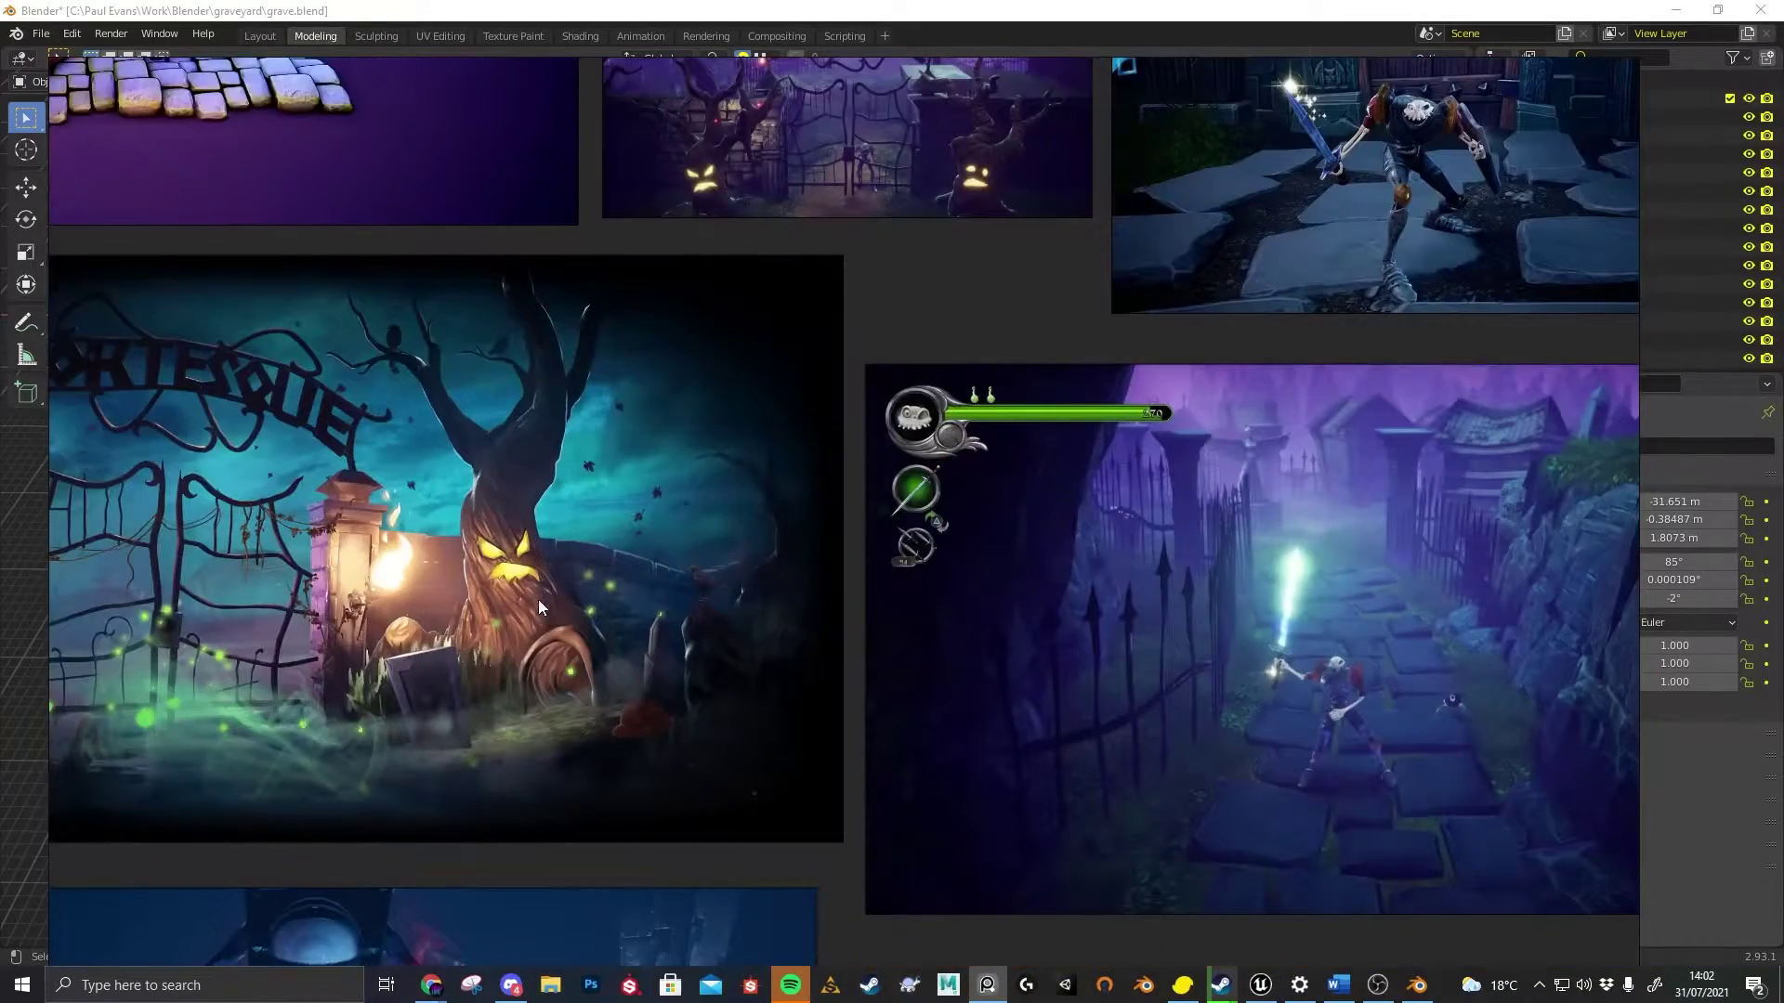
scroll(514, 560, "down", 5)
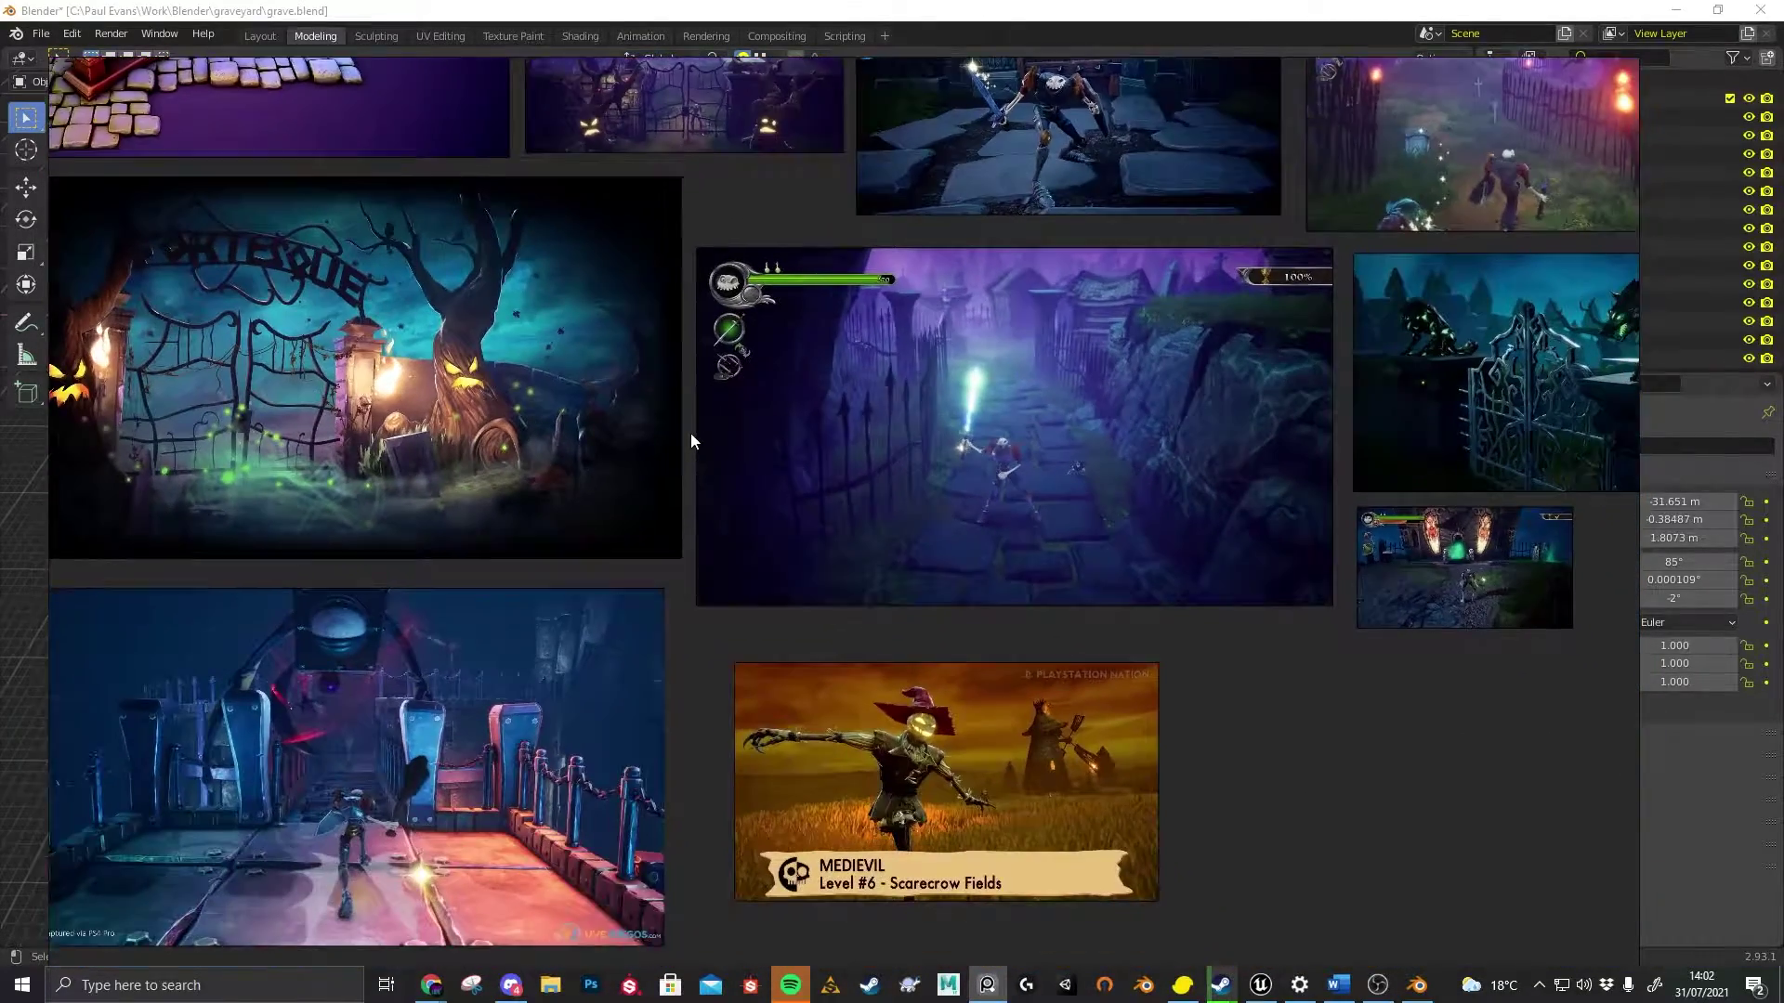
scroll(814, 561, "up", 5)
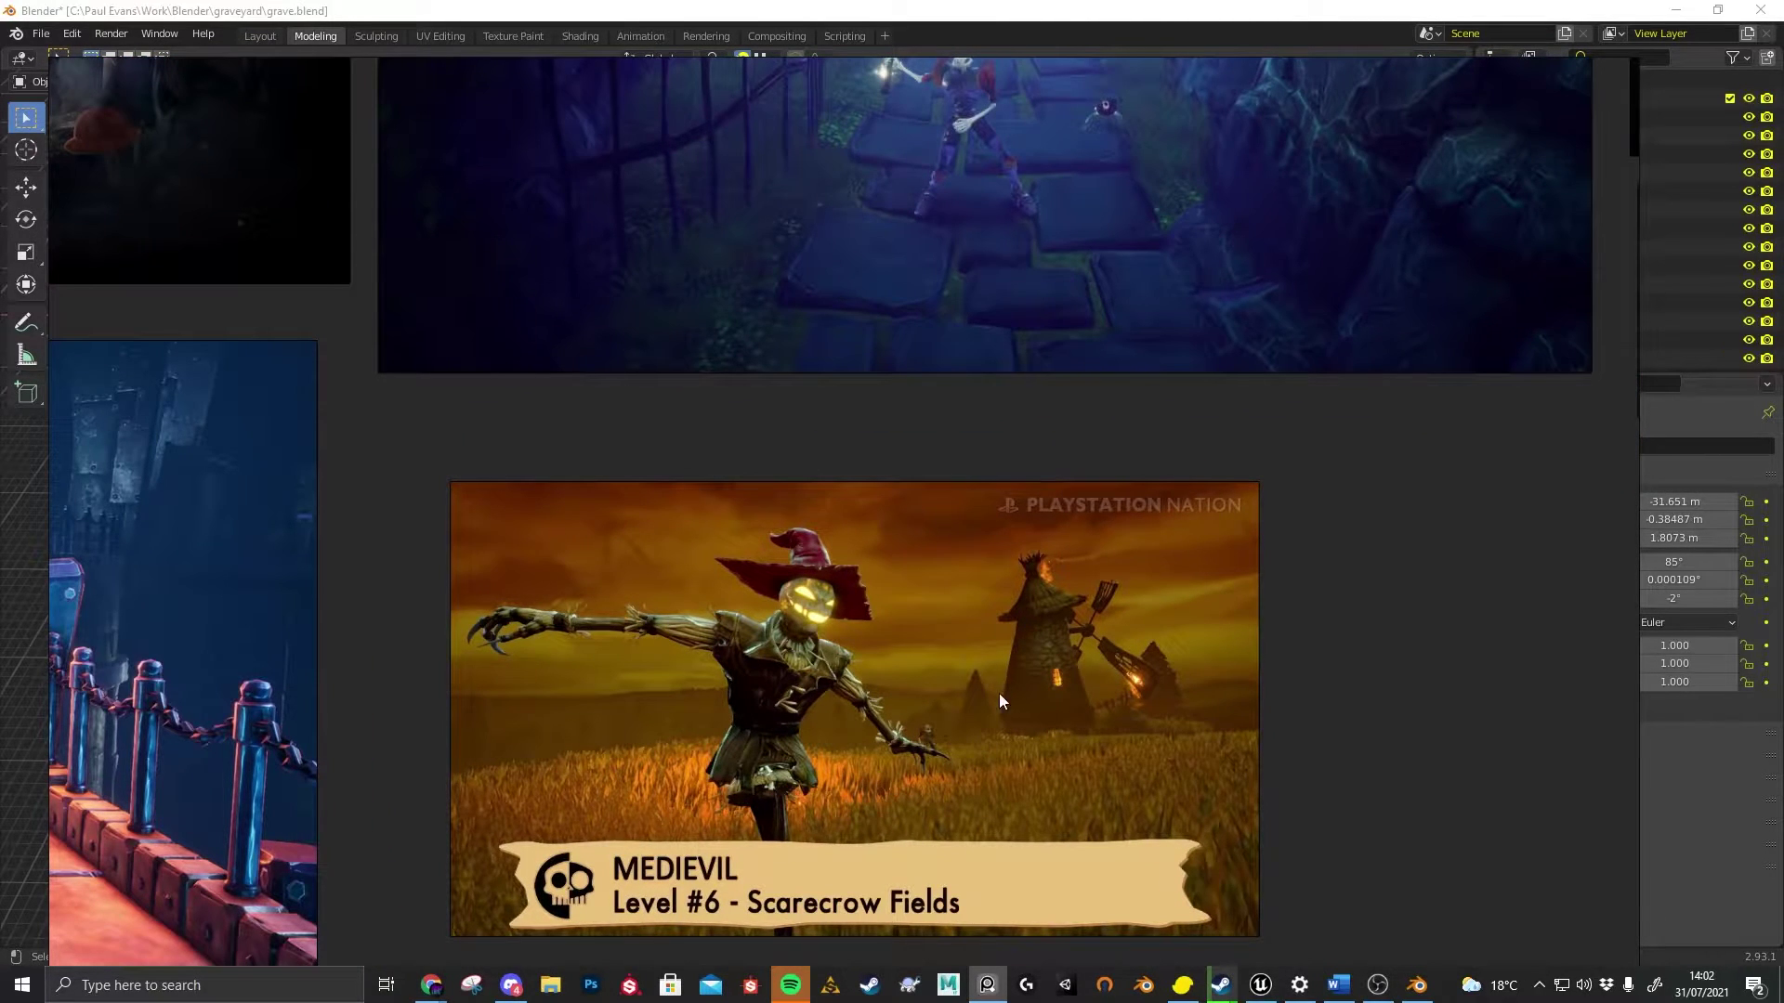
scroll(817, 606, "down", 2)
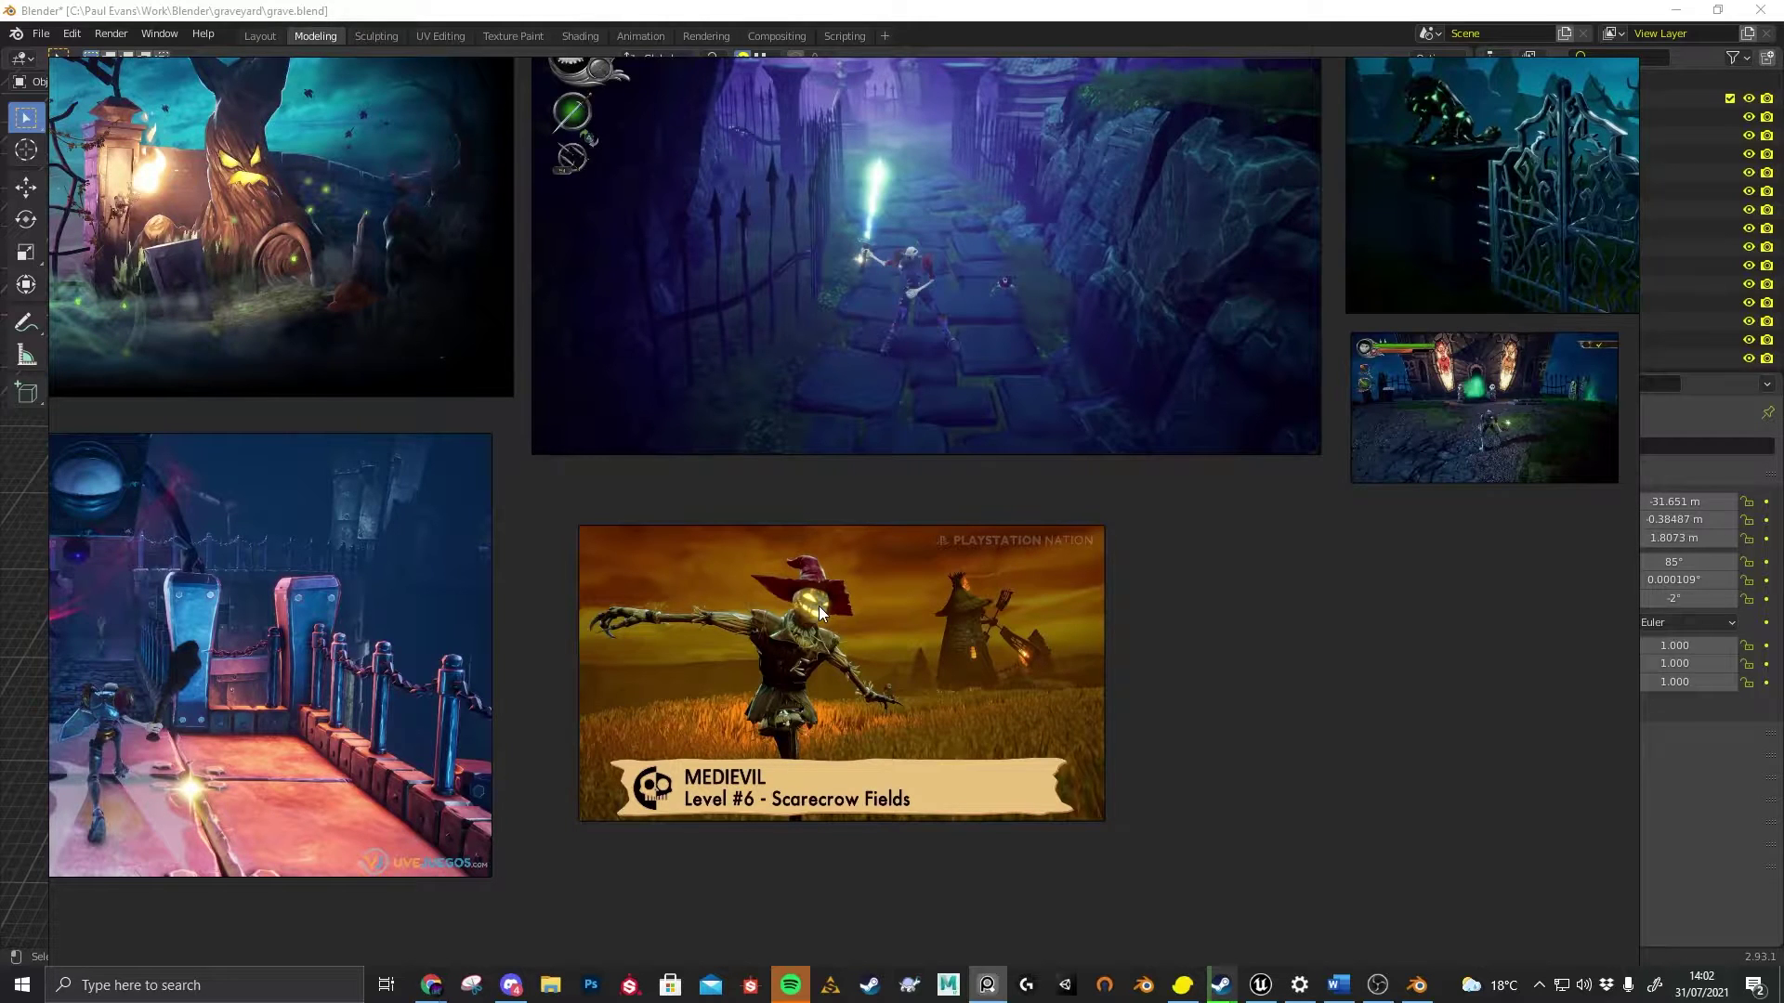
Examine the MediEvil graveyard references for the tombstones, stone walls, iron fences, cobbled path and gates
scroll(898, 344, "down", 3)
middle_click_drag(1088, 297, 975, 628)
scroll(909, 595, "up", 1)
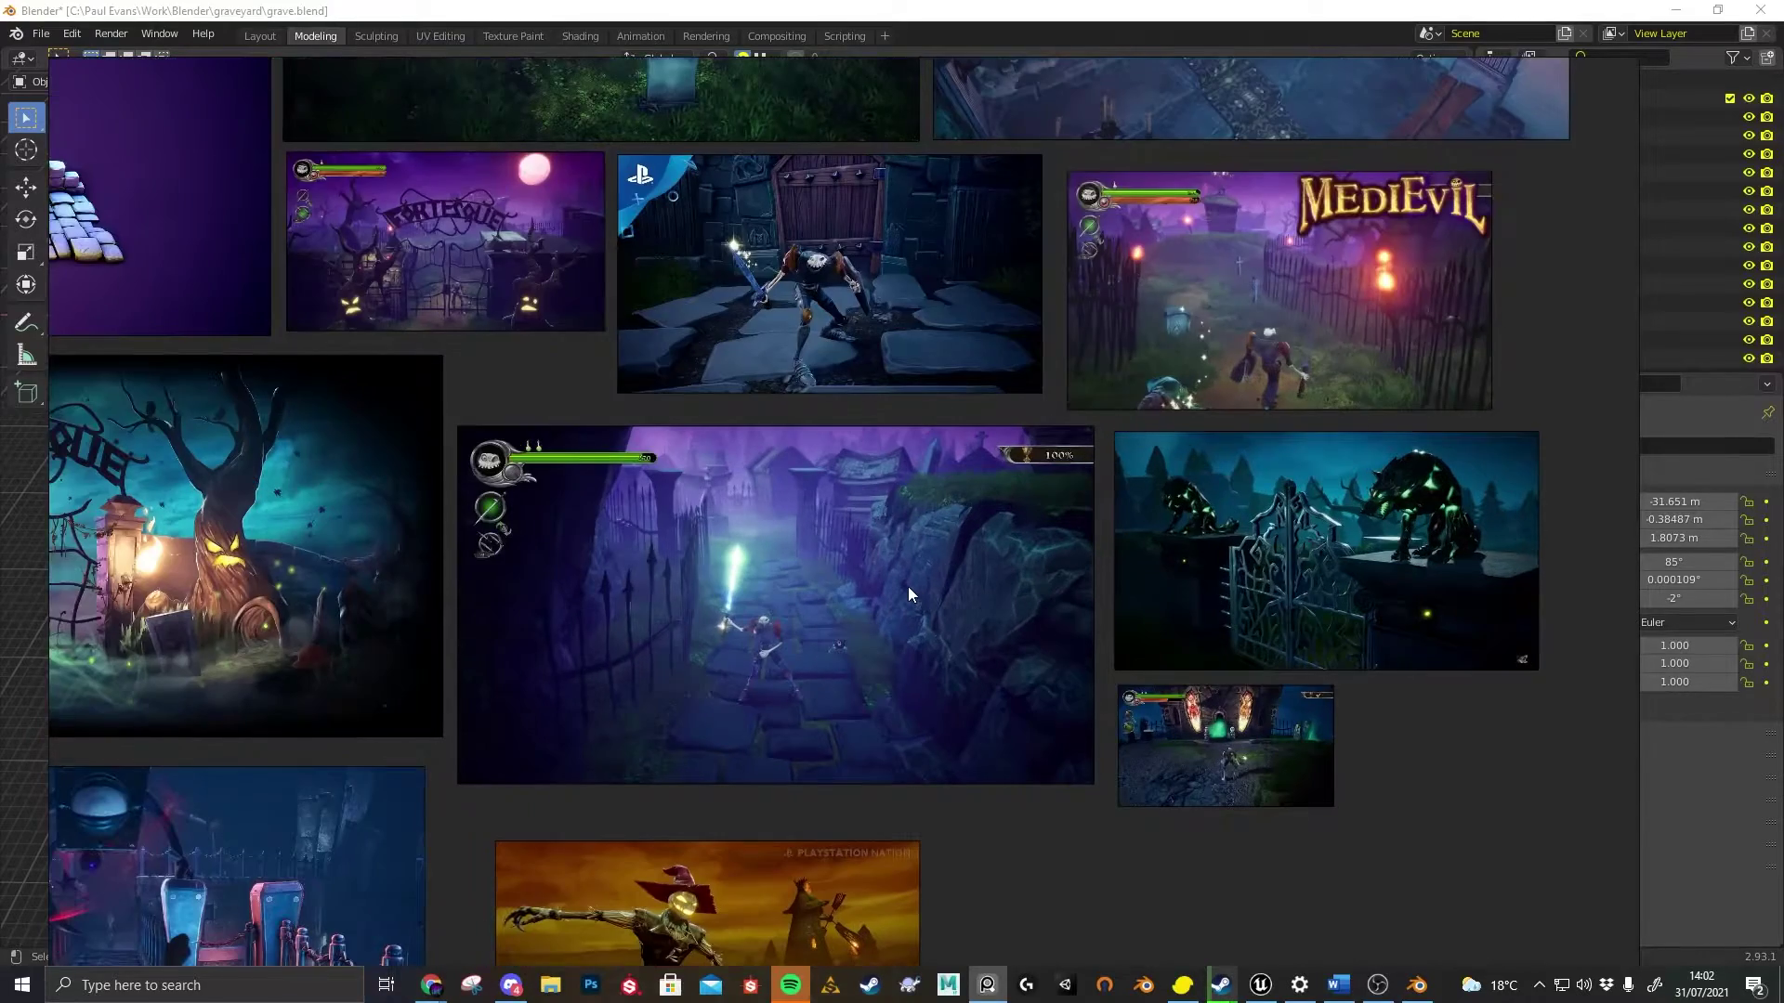
scroll(927, 433, "down", 2)
middle_click_drag(899, 465, 967, 509, "shift")
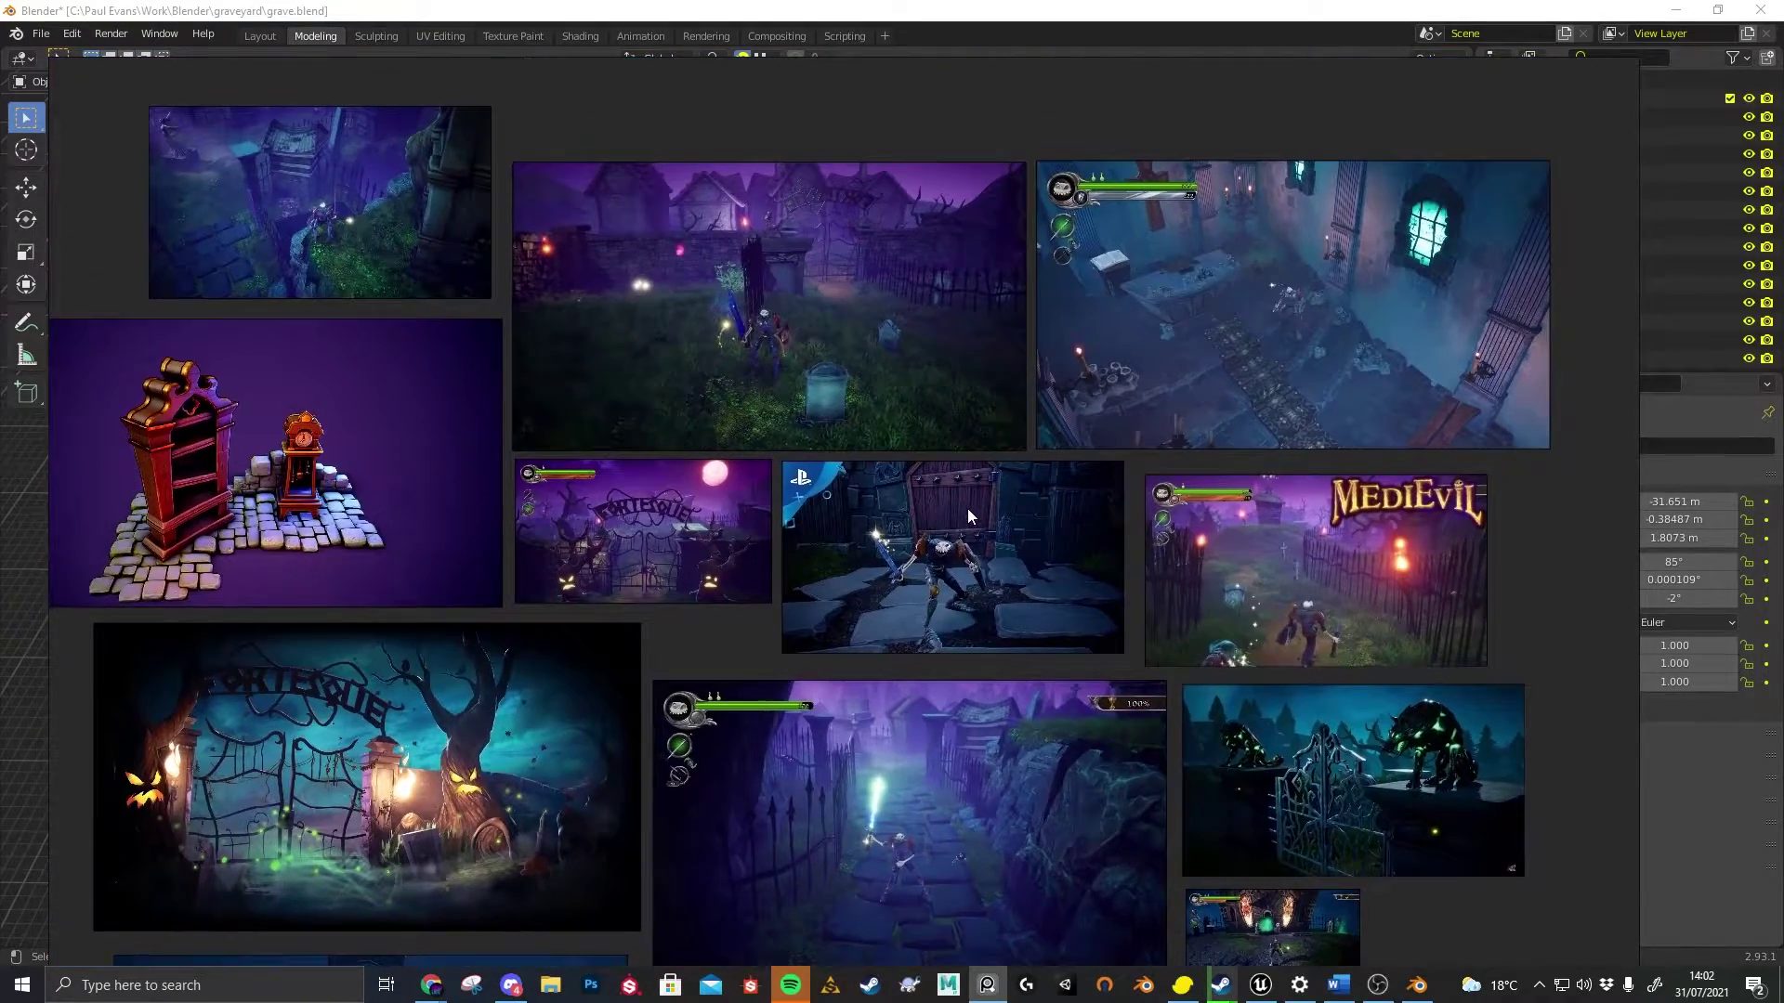
scroll(968, 509, "up", 2)
scroll(905, 414, "up", 1)
scroll(743, 308, "up", 1)
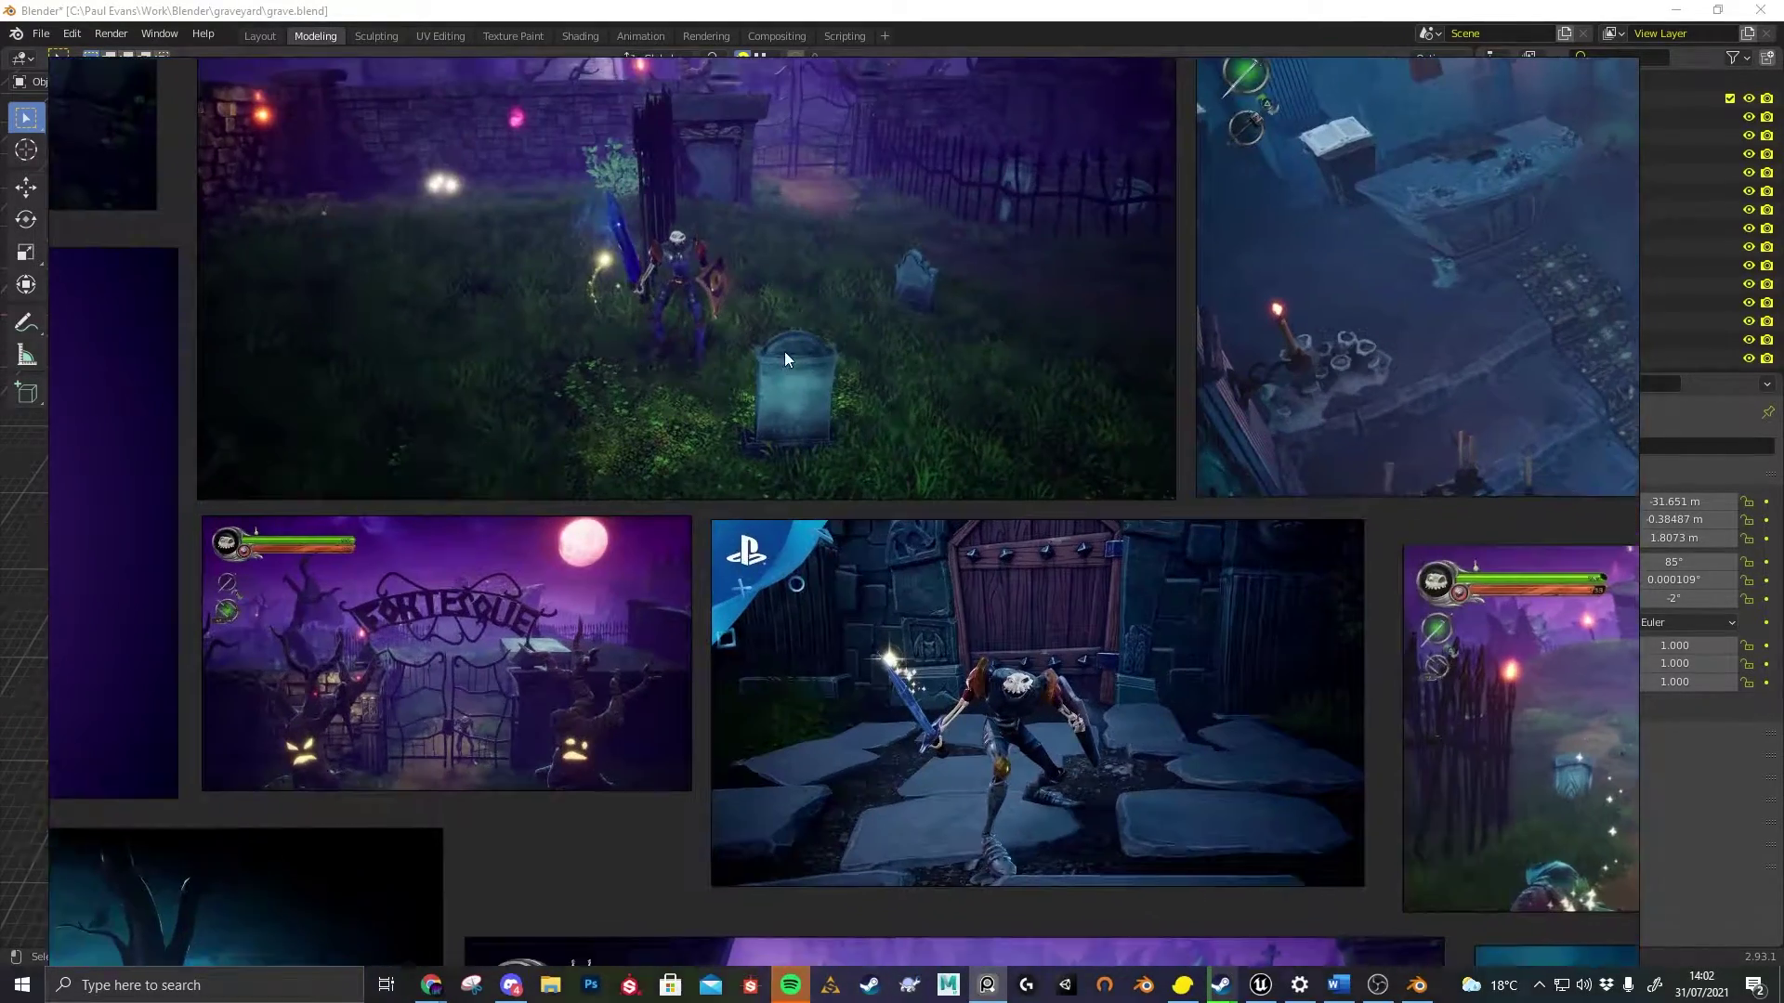
middle_click_drag(784, 351, 867, 498, "shift")
scroll(520, 279, "up", 2)
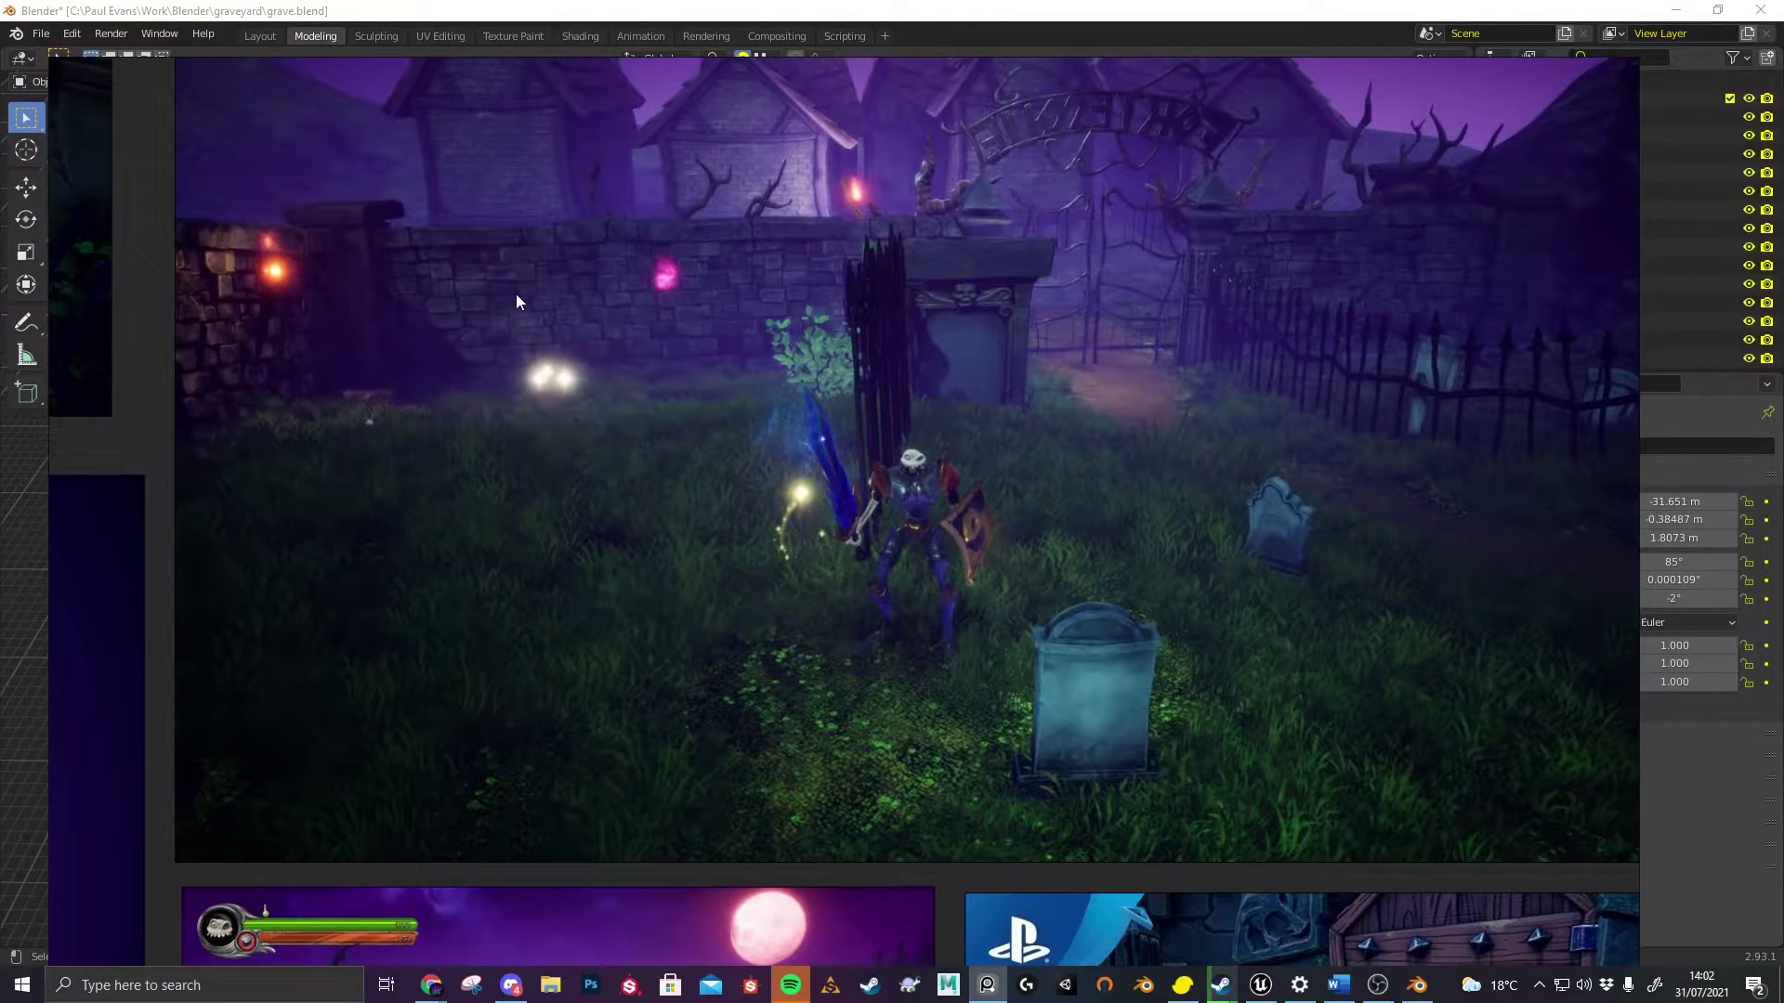
scroll(929, 409, "down", 2)
middle_click_drag(907, 431, 598, 434, "shift")
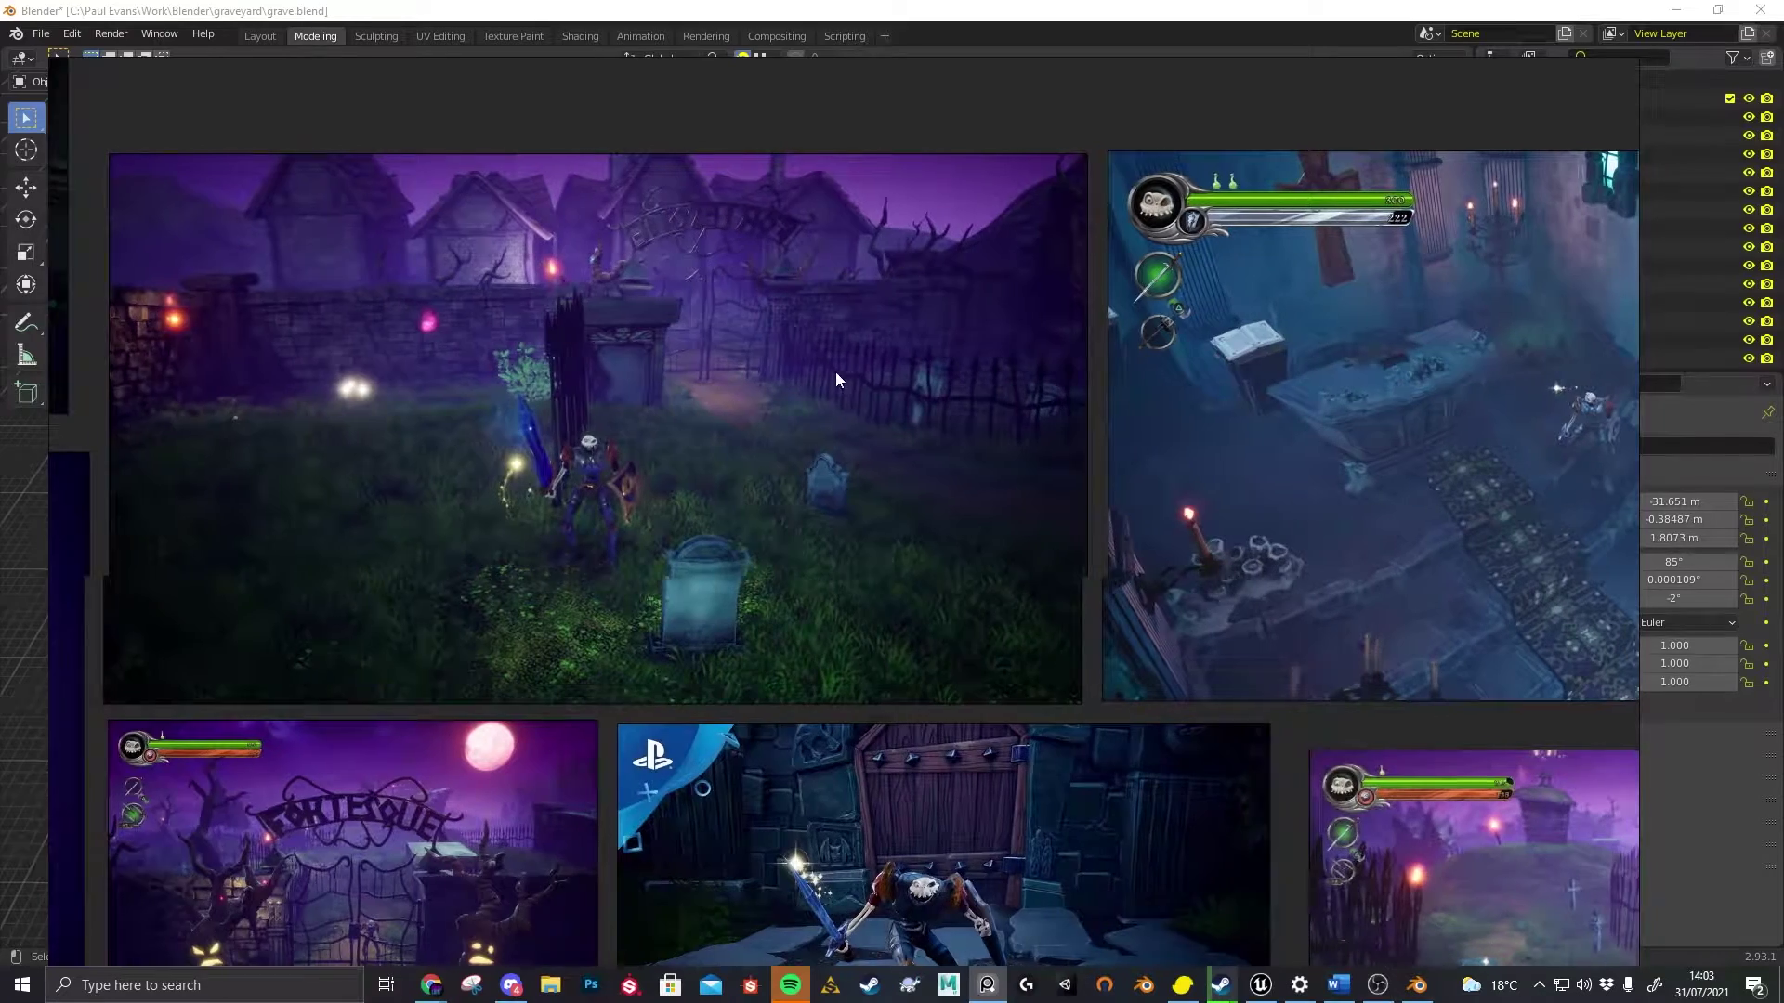
middle_click_drag(834, 372, 455, 253, "shift")
scroll(592, 272, "down", 2)
middle_click_drag(752, 467, 944, 380, "shift")
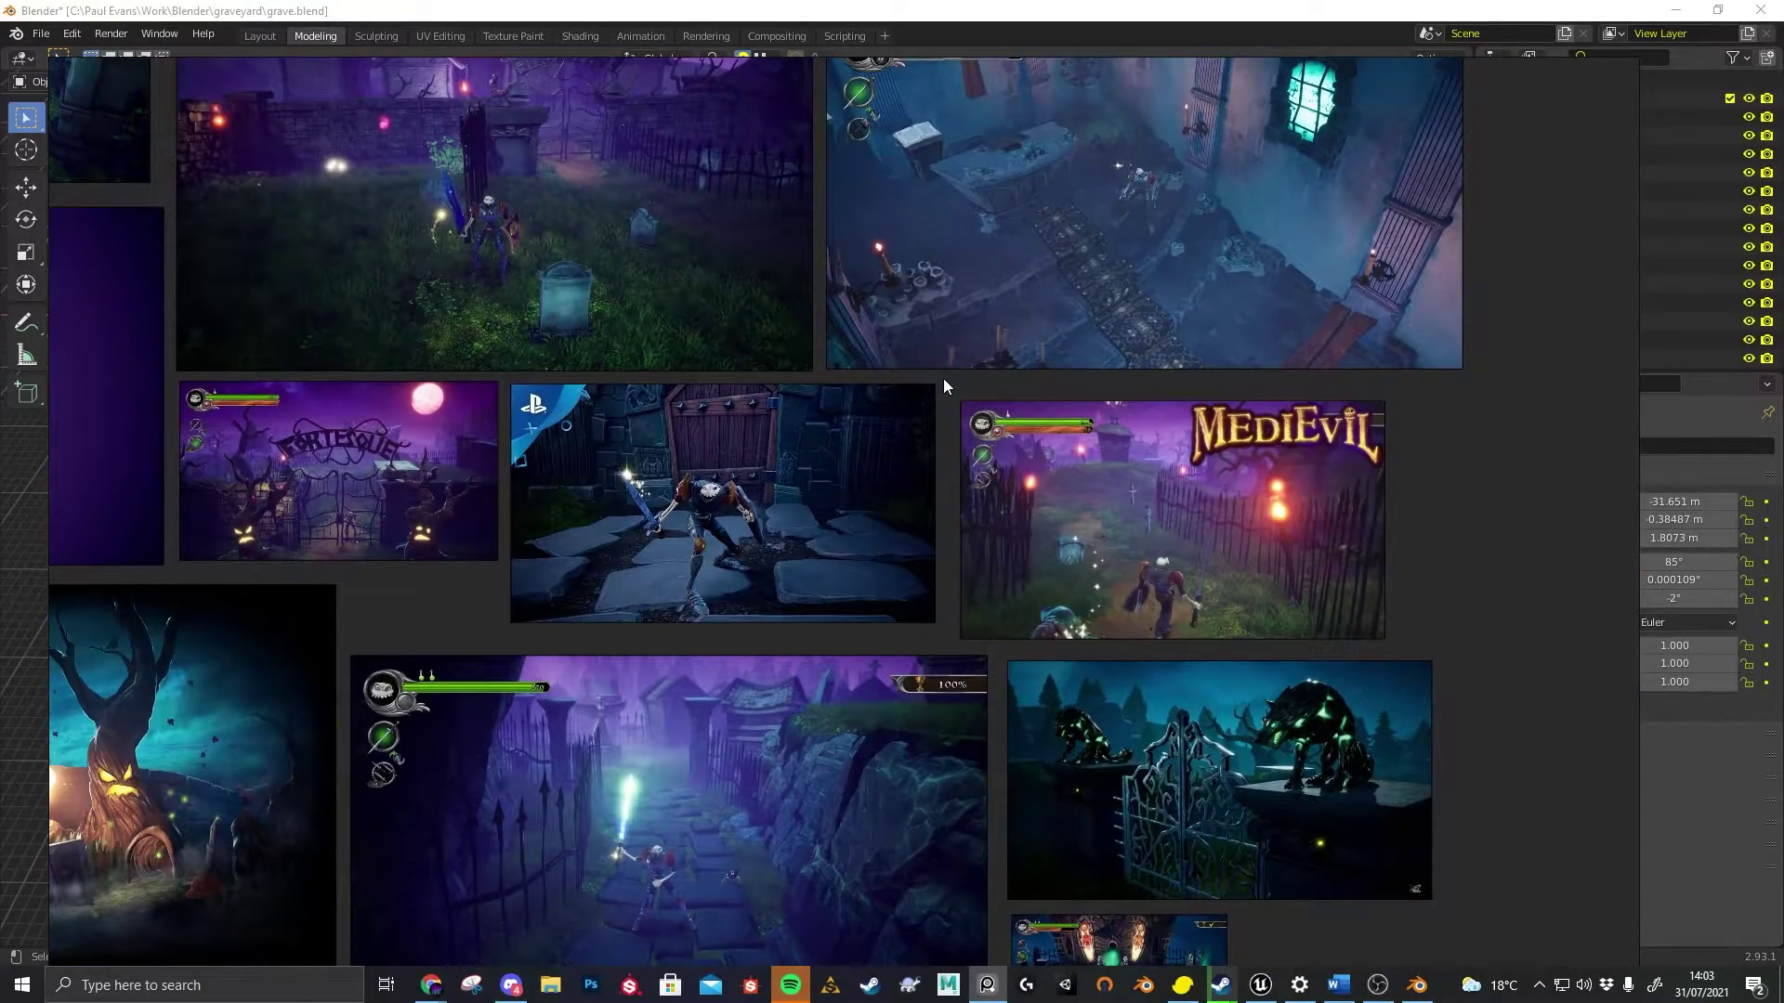
scroll(944, 377, "down", 1)
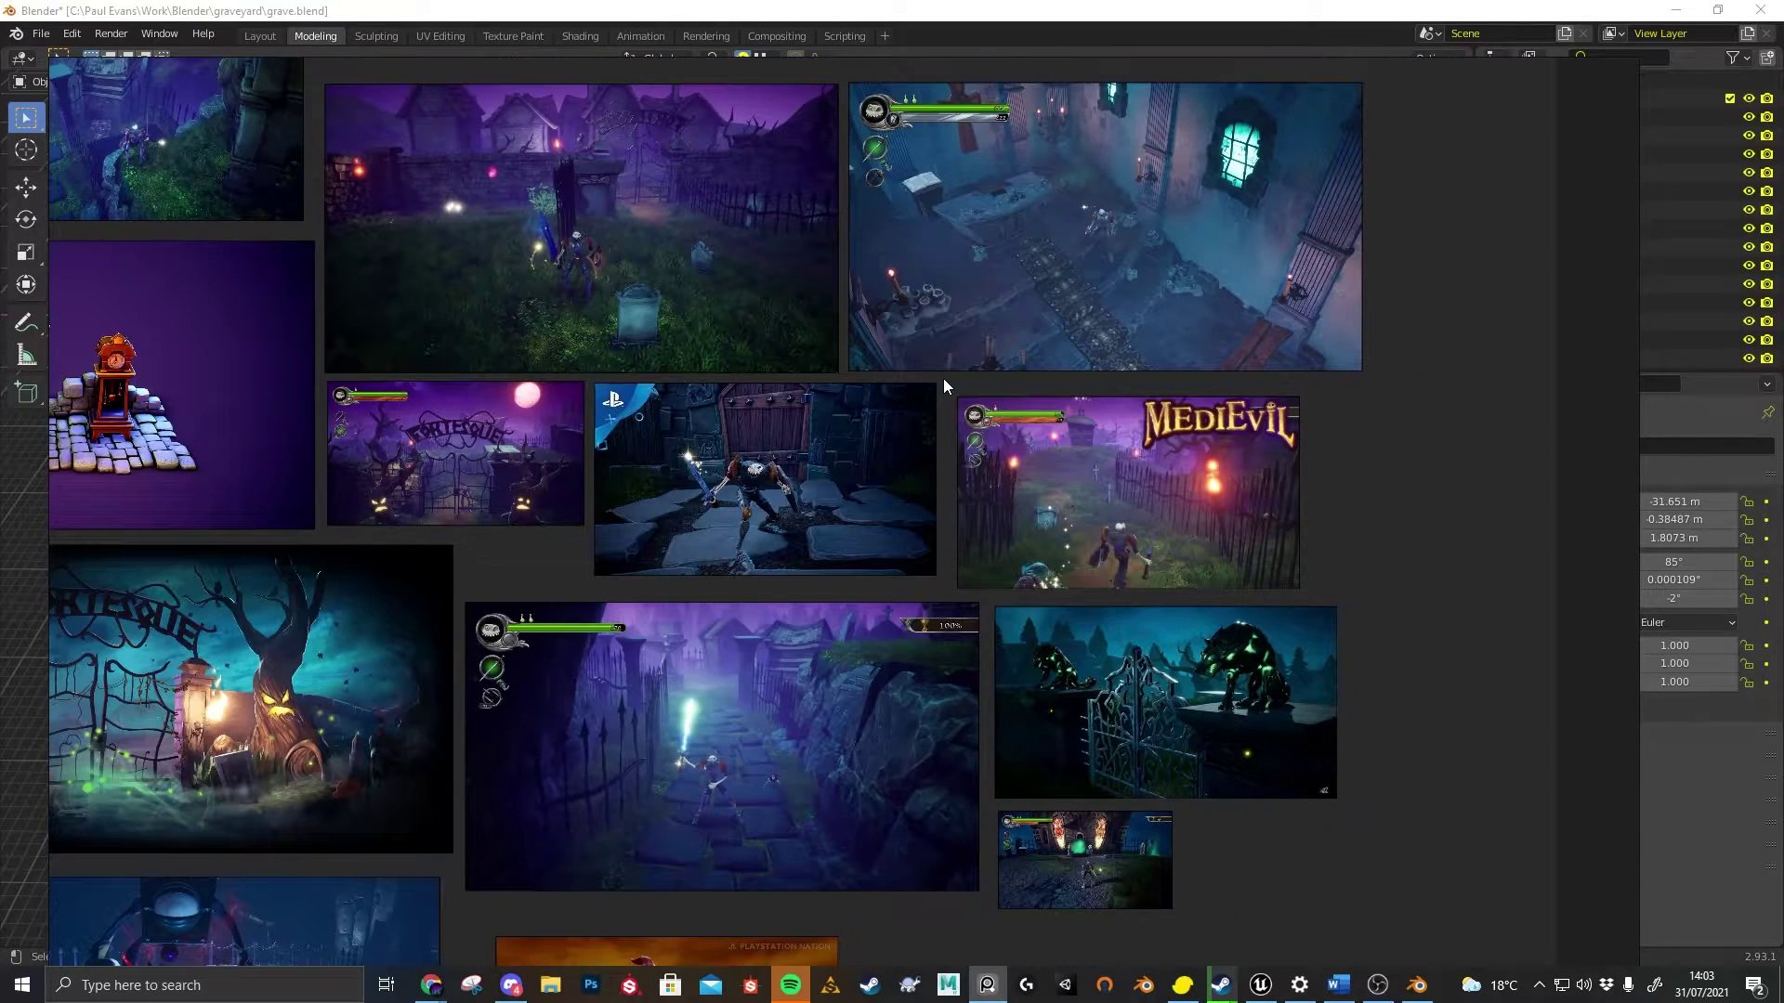
scroll(944, 377, "down", 1)
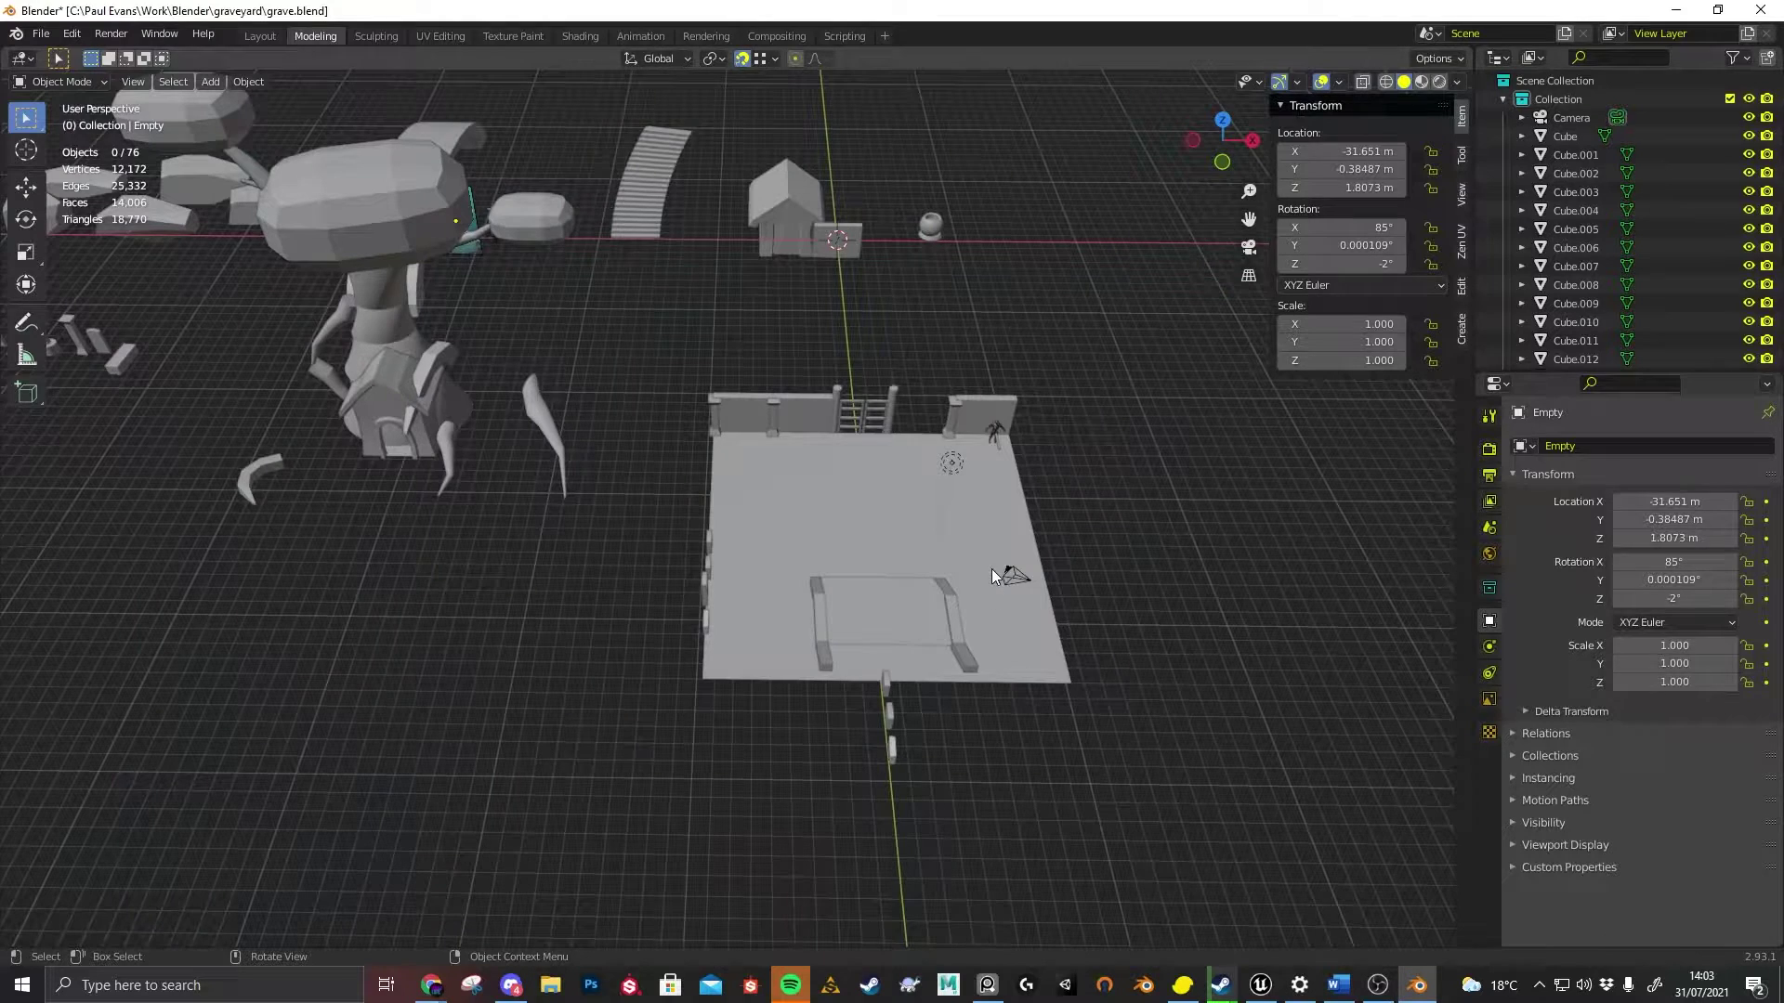
Switch to Blender and inspect the graveyard blockout's ground, walls and gate, selecting the mannequin used for scale
scroll(916, 513, "up", 2)
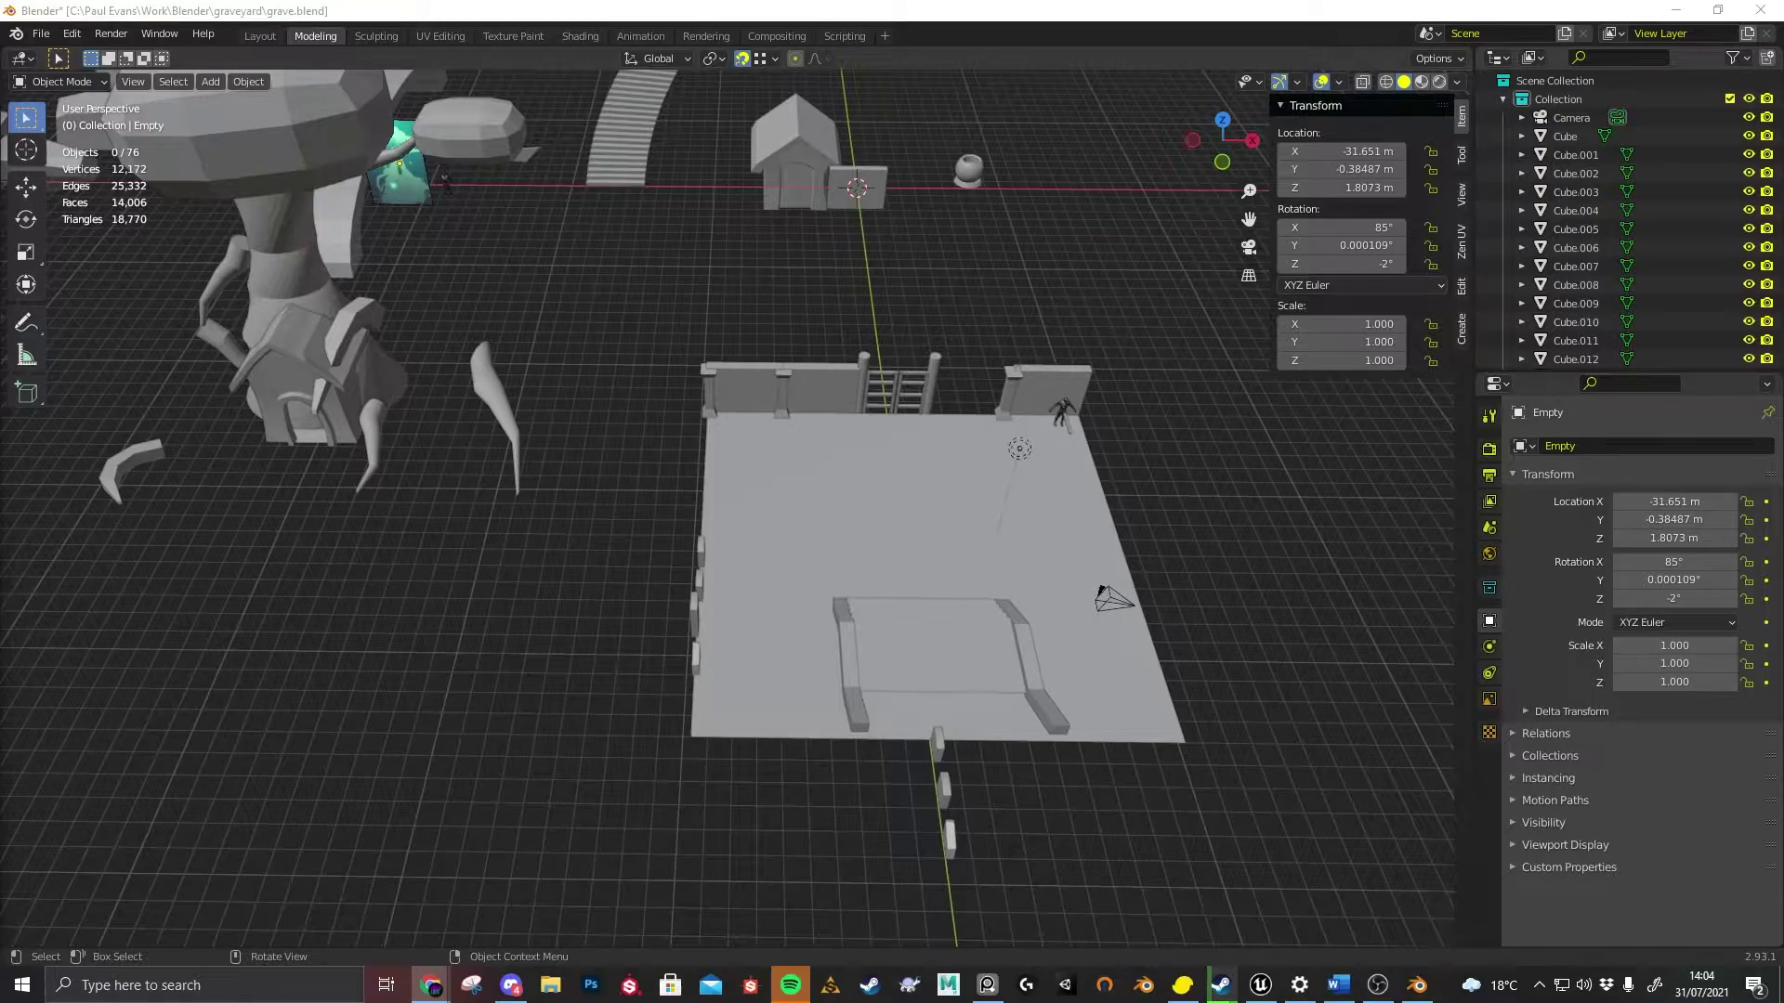
middle_click_drag(872, 325, 844, 332)
scroll(844, 331, "up", 4)
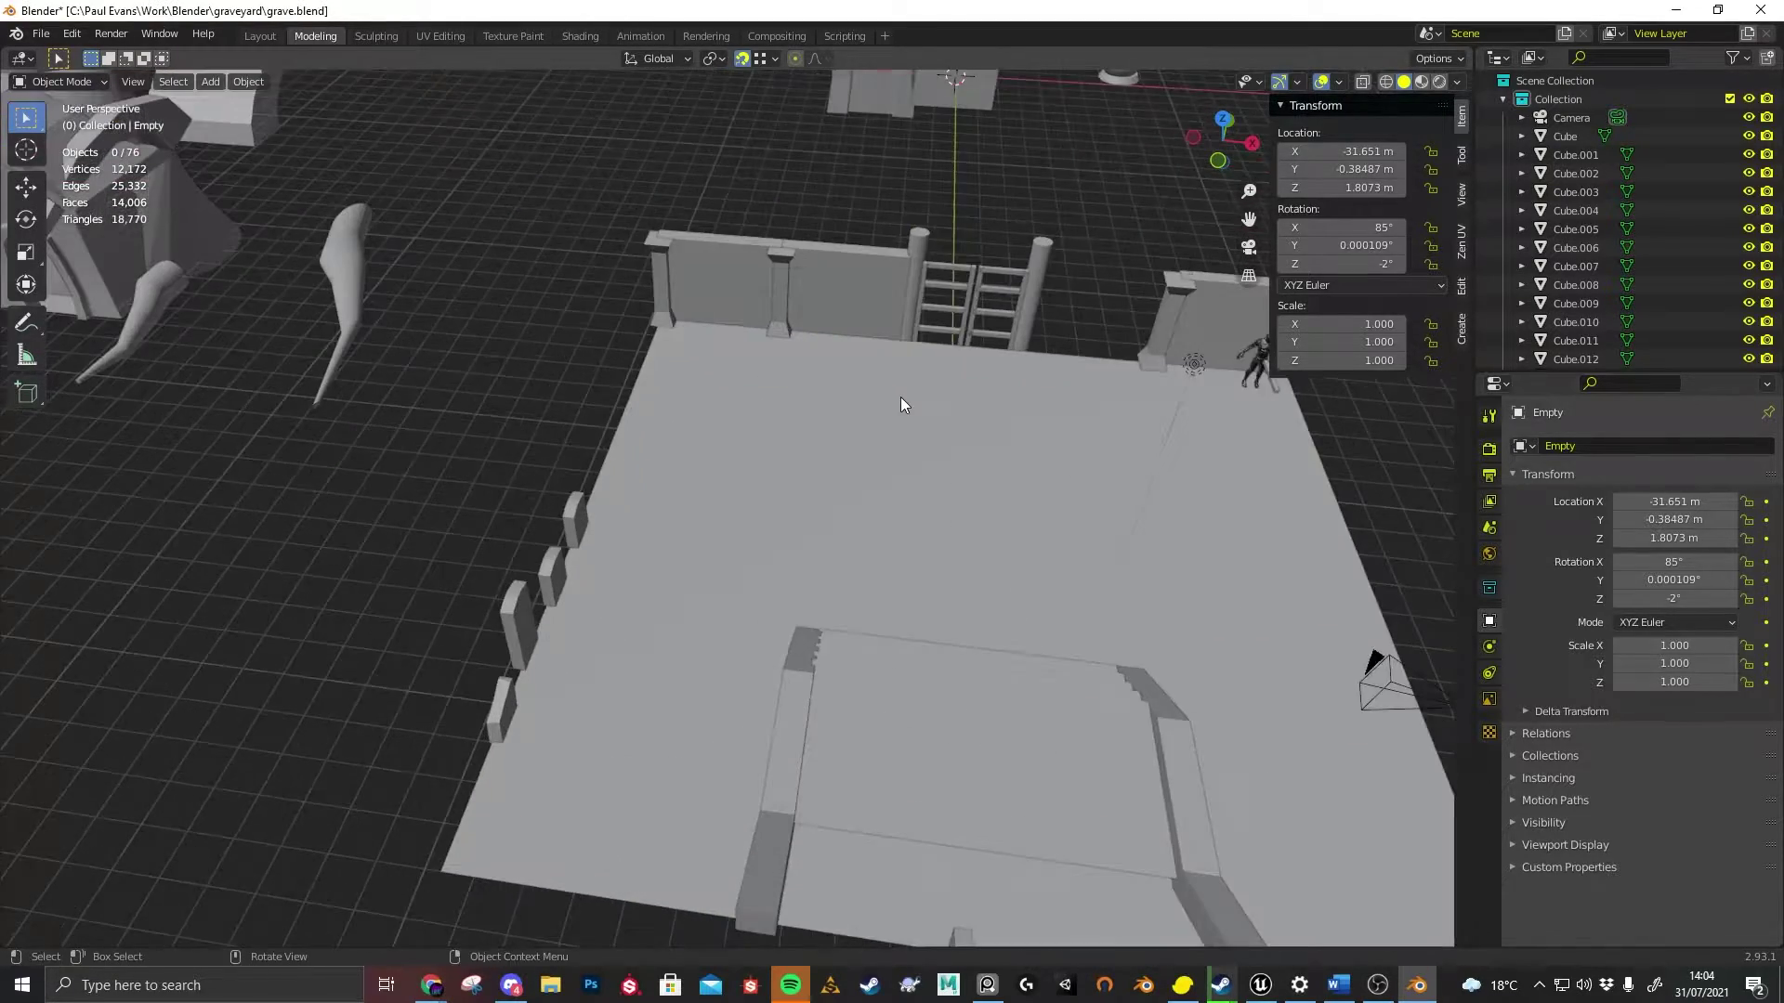
middle_click_drag(900, 397, 861, 387)
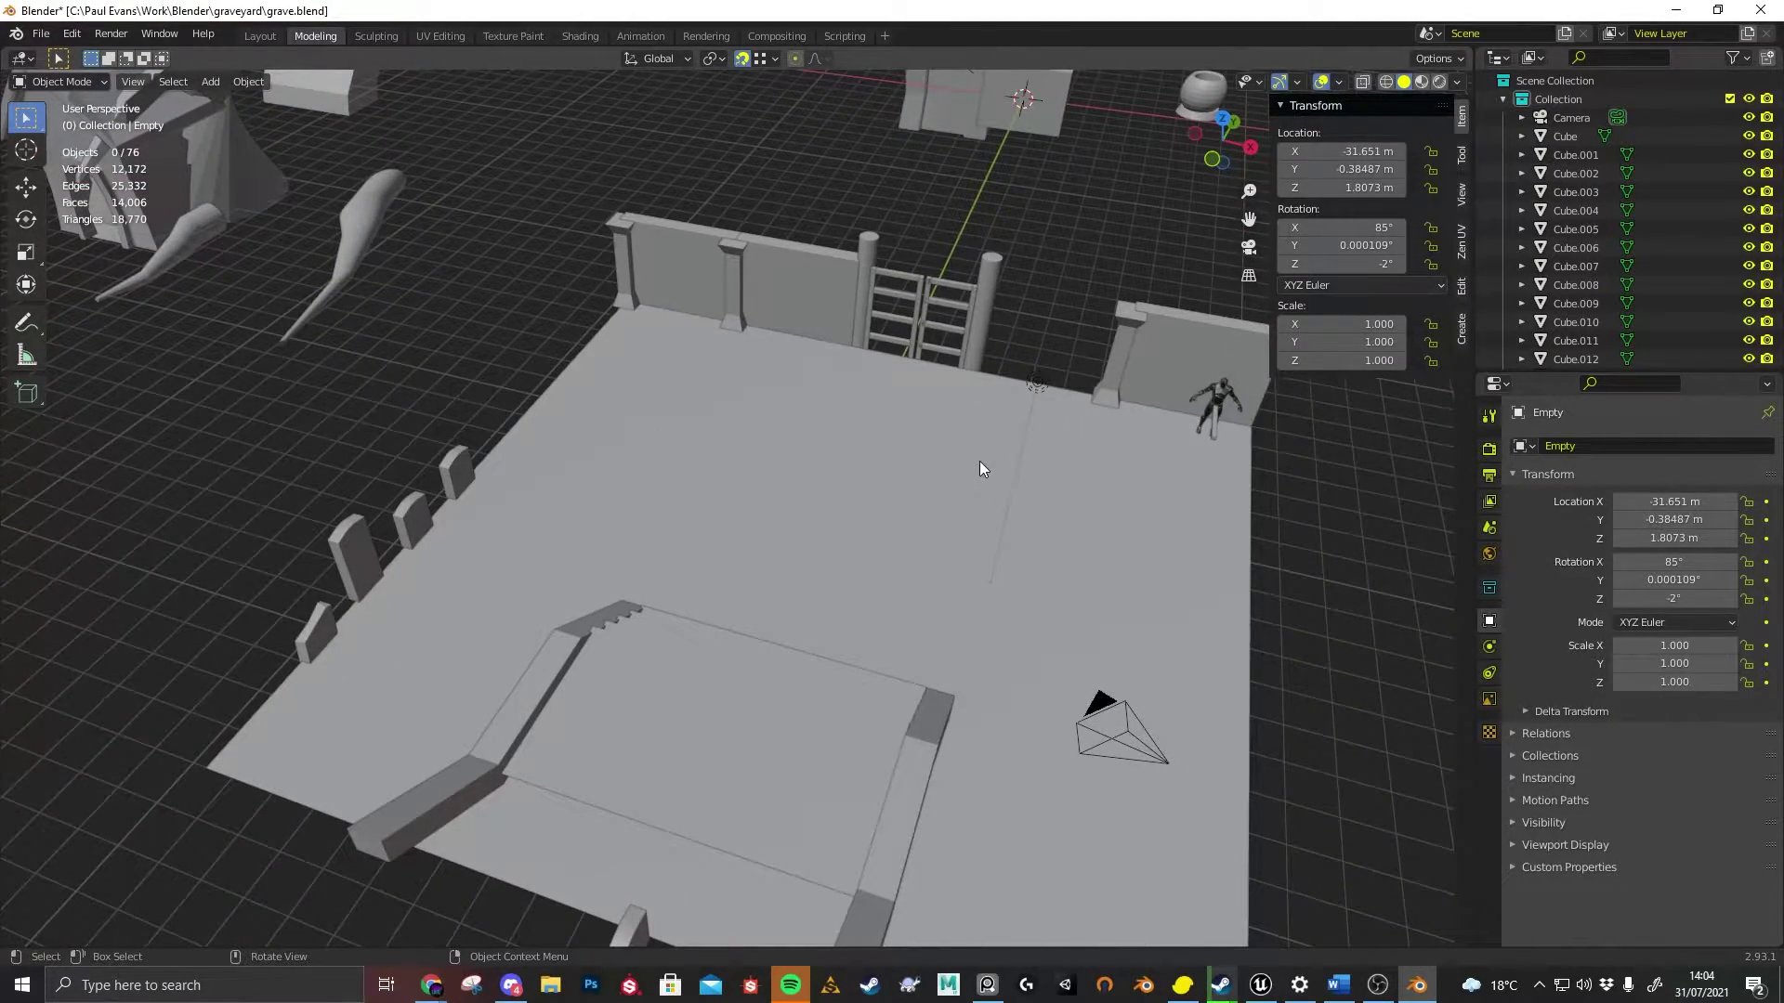
middle_click_drag(979, 460, 836, 599, "shift")
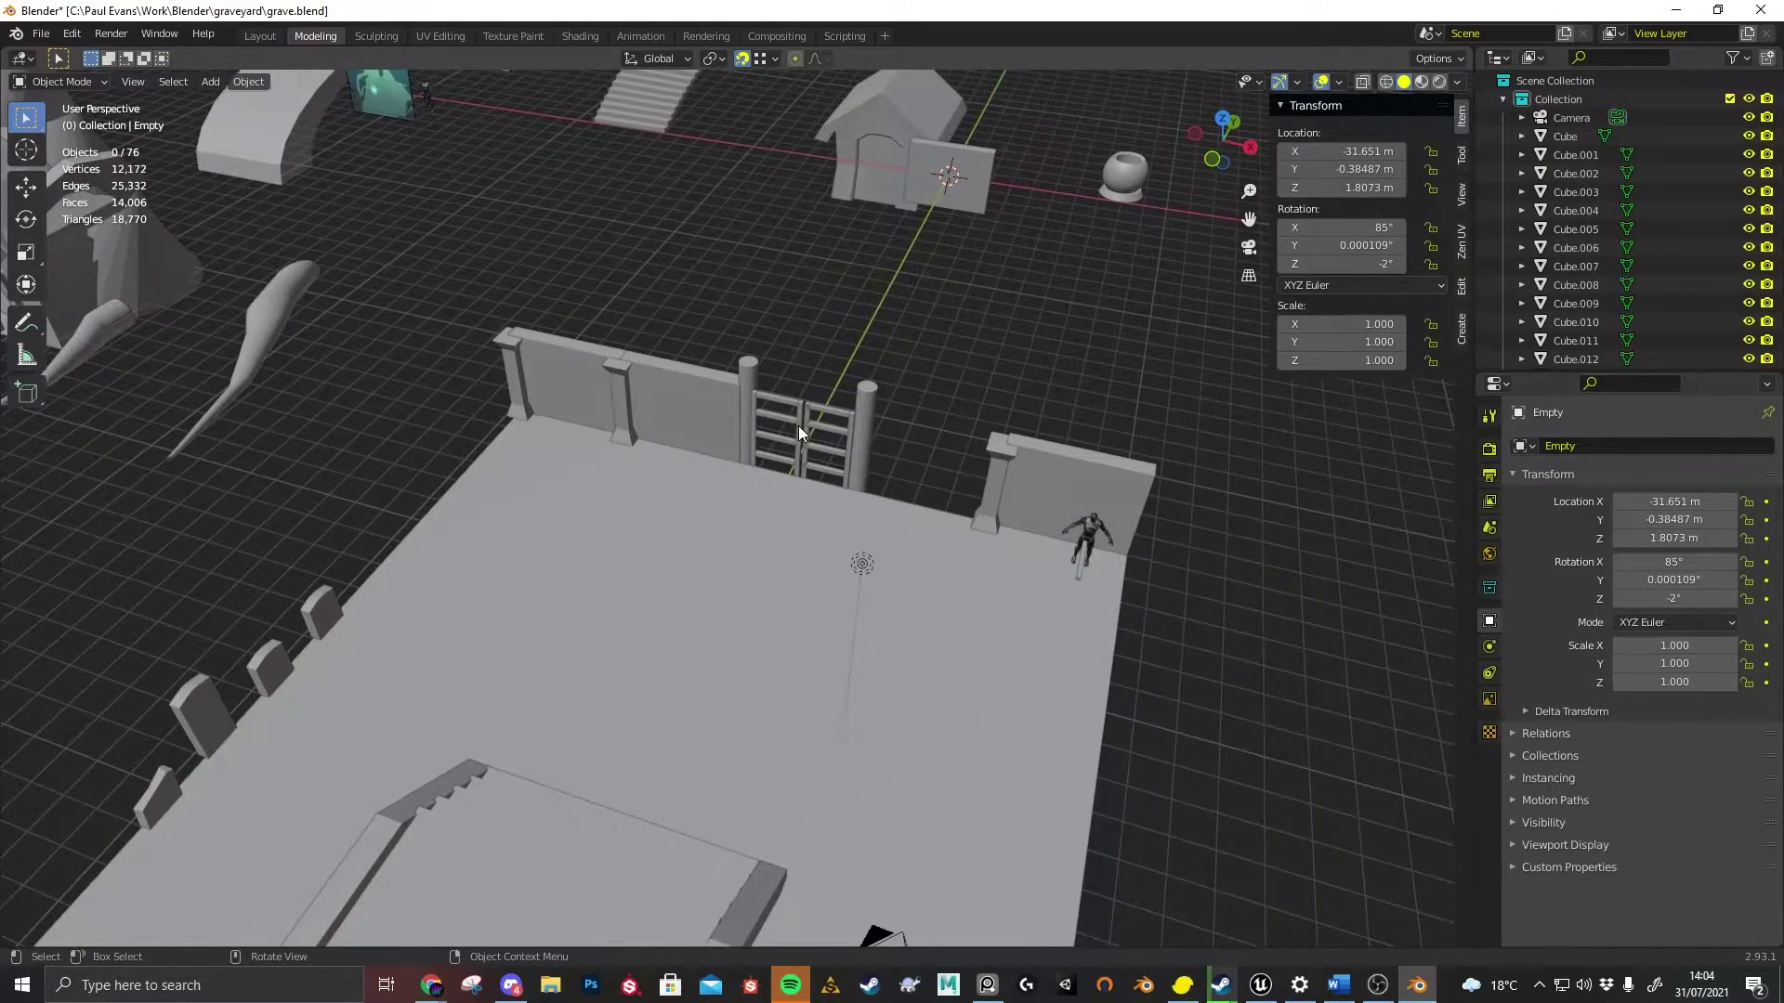
middle_click_drag(799, 425, 829, 535)
left_click(828, 535)
middle_click_drag(836, 454, 843, 316)
middle_click_drag(888, 254, 1079, 604)
scroll(879, 437, "up", 6)
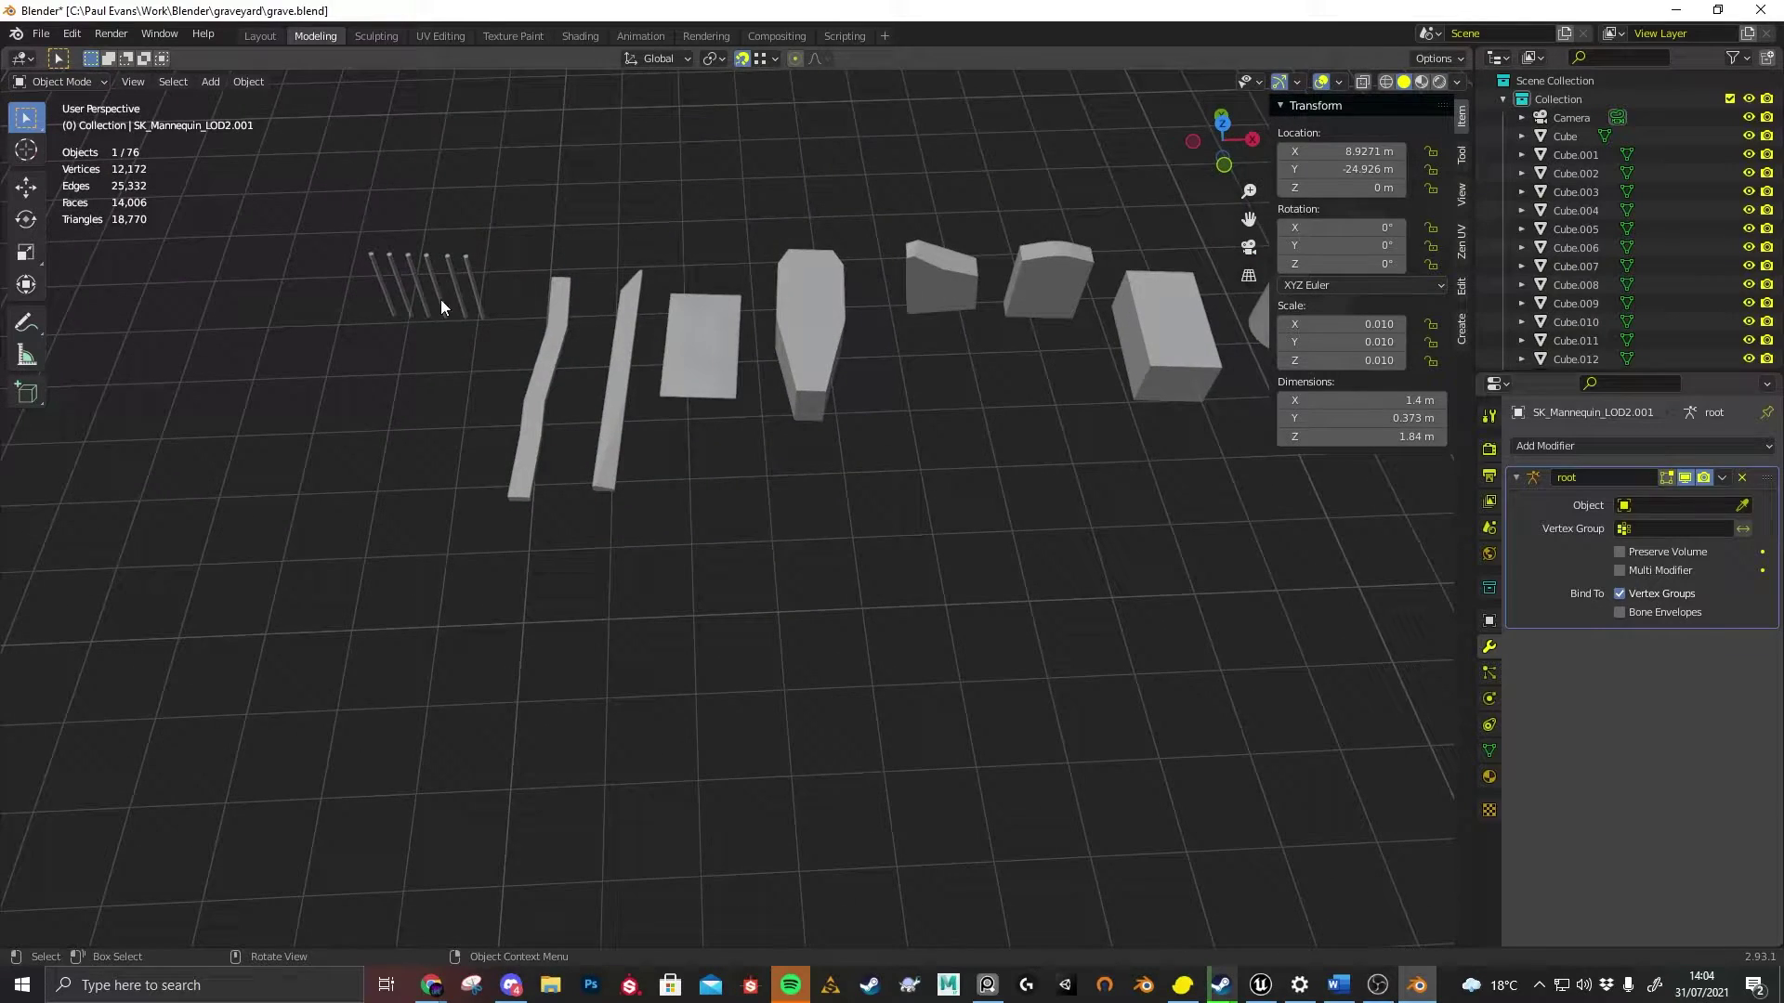
Inspect the row of small blockout props, selecting the fence bars, a wooden plank, the coffin and a gravestone in turn
scroll(404, 286, "up", 2)
middle_click_drag(405, 286, 442, 360)
scroll(442, 360, "up", 2)
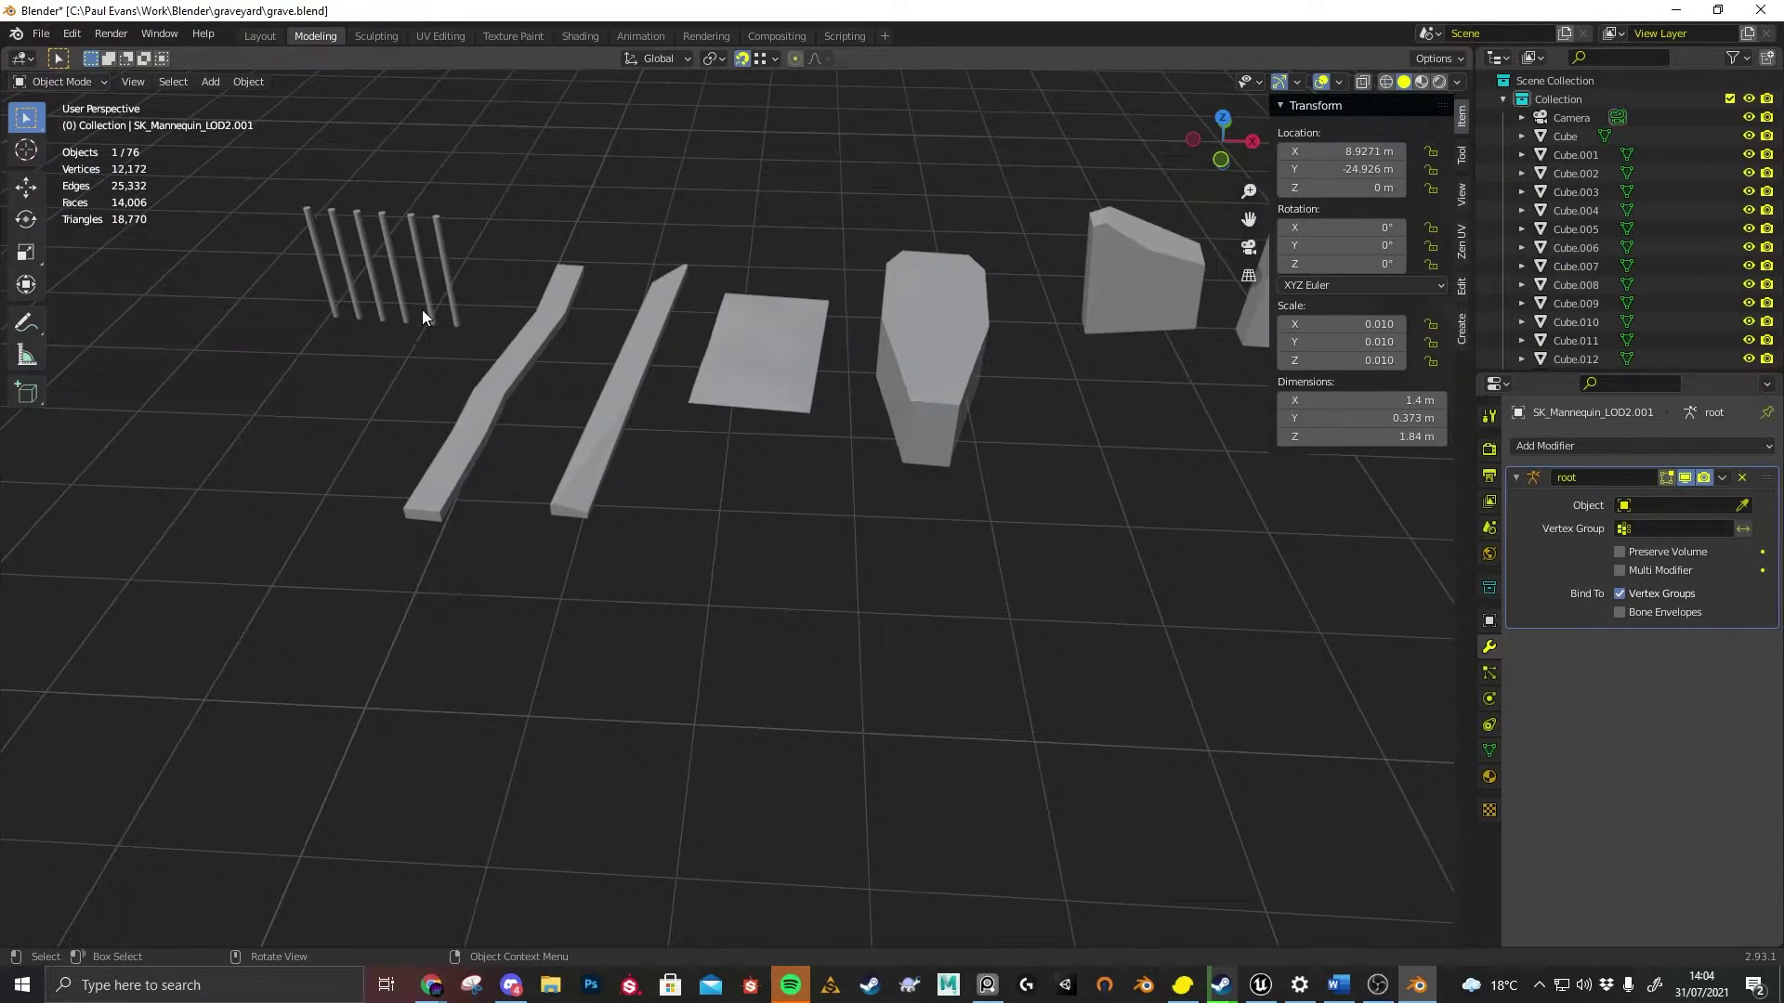
left_click(389, 265)
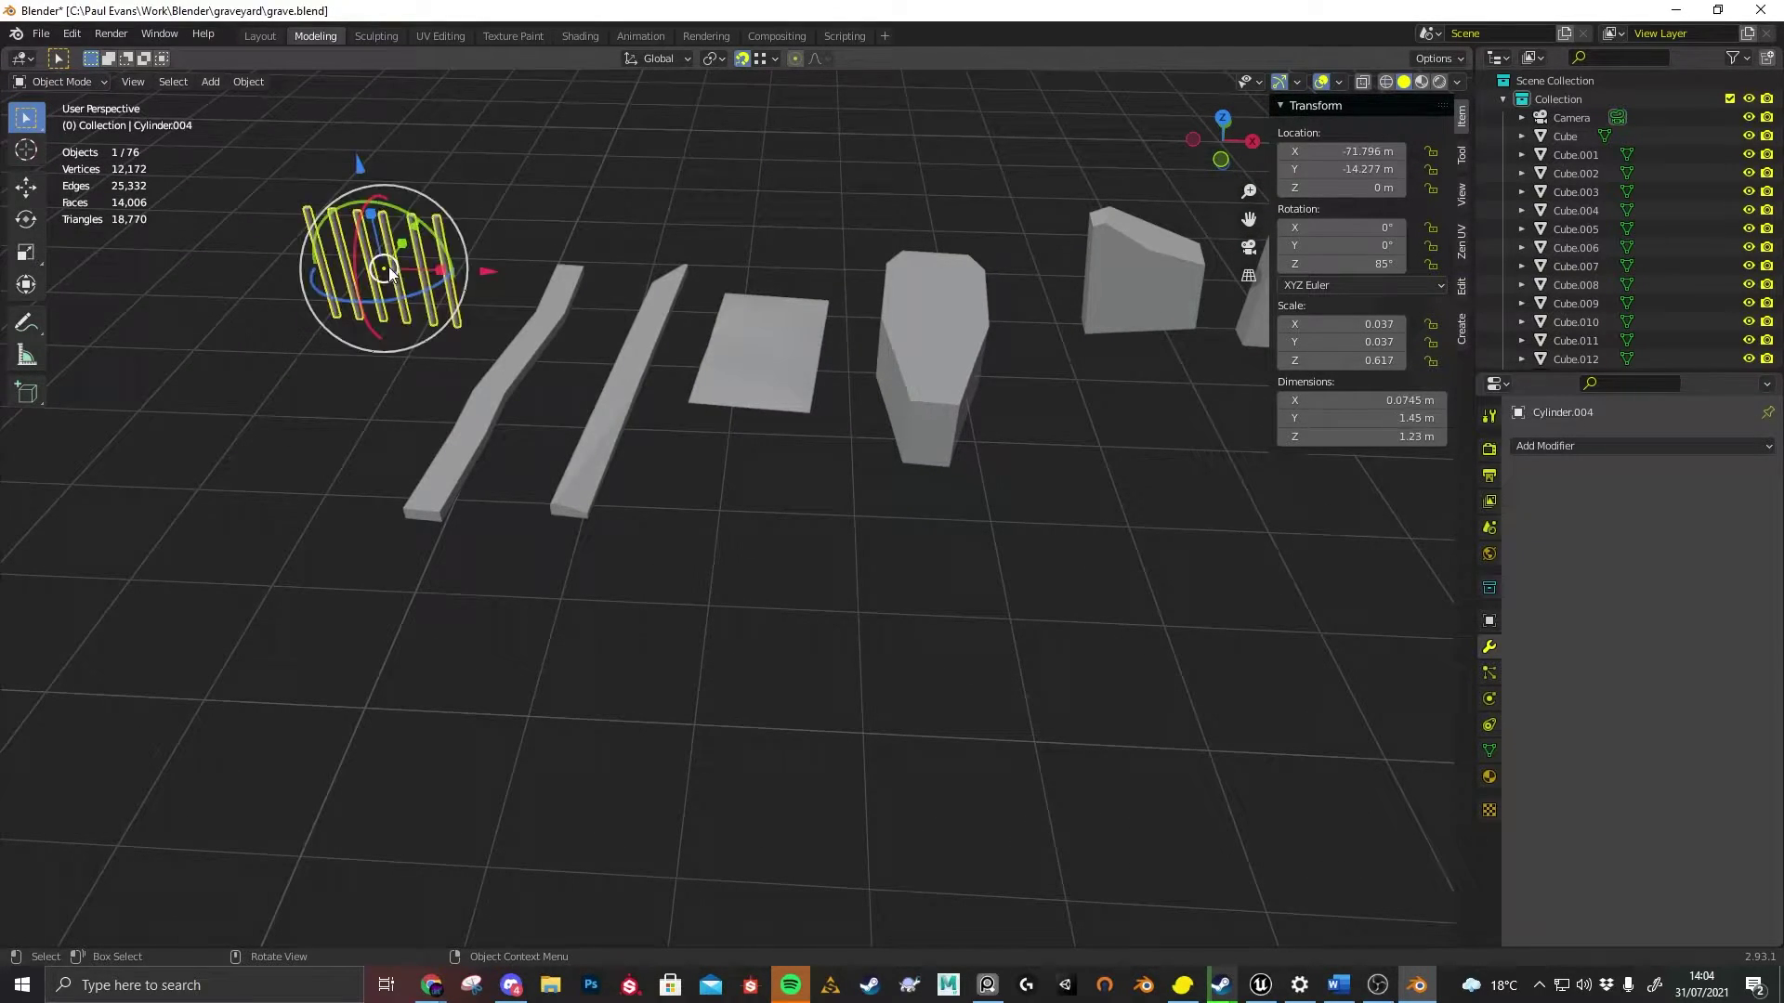
scroll(388, 266, "down", 2)
middle_click_drag(616, 453, 506, 485, "shift")
left_click(506, 485)
scroll(671, 414, "down", 3)
middle_click_drag(671, 412, 607, 460)
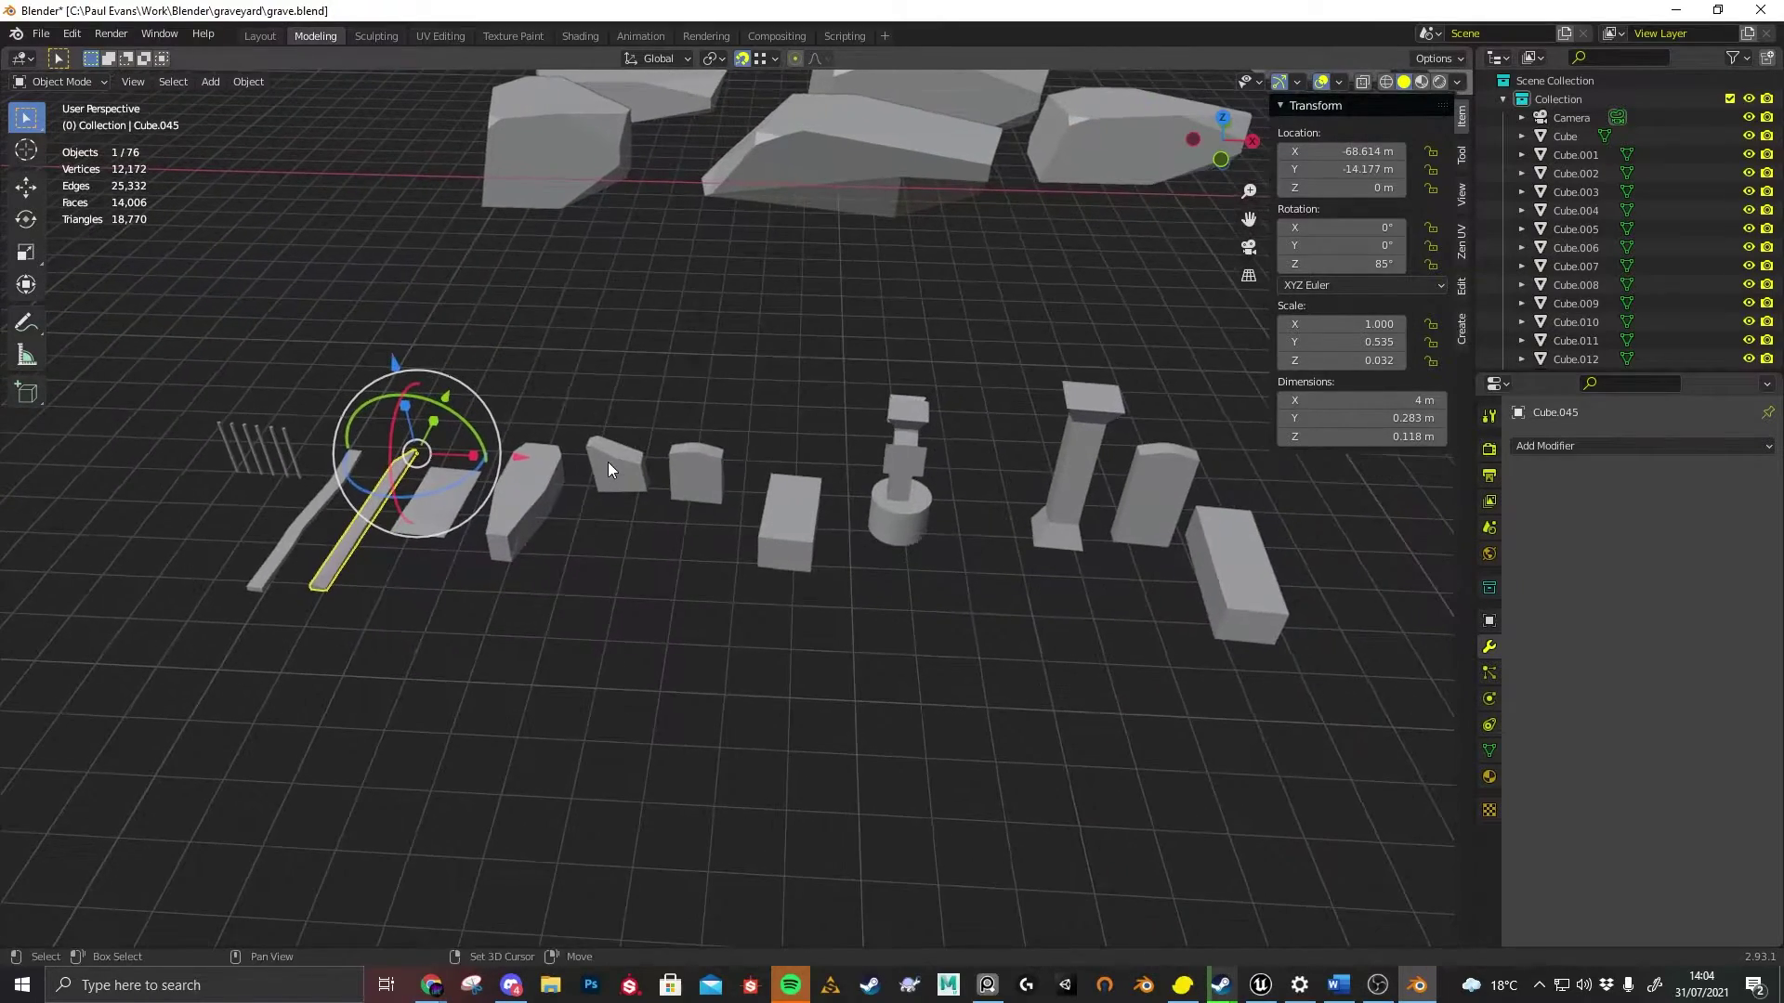
left_click(550, 489)
middle_click_drag(744, 498, 793, 558)
scroll(794, 557, "up", 2)
left_click(698, 469)
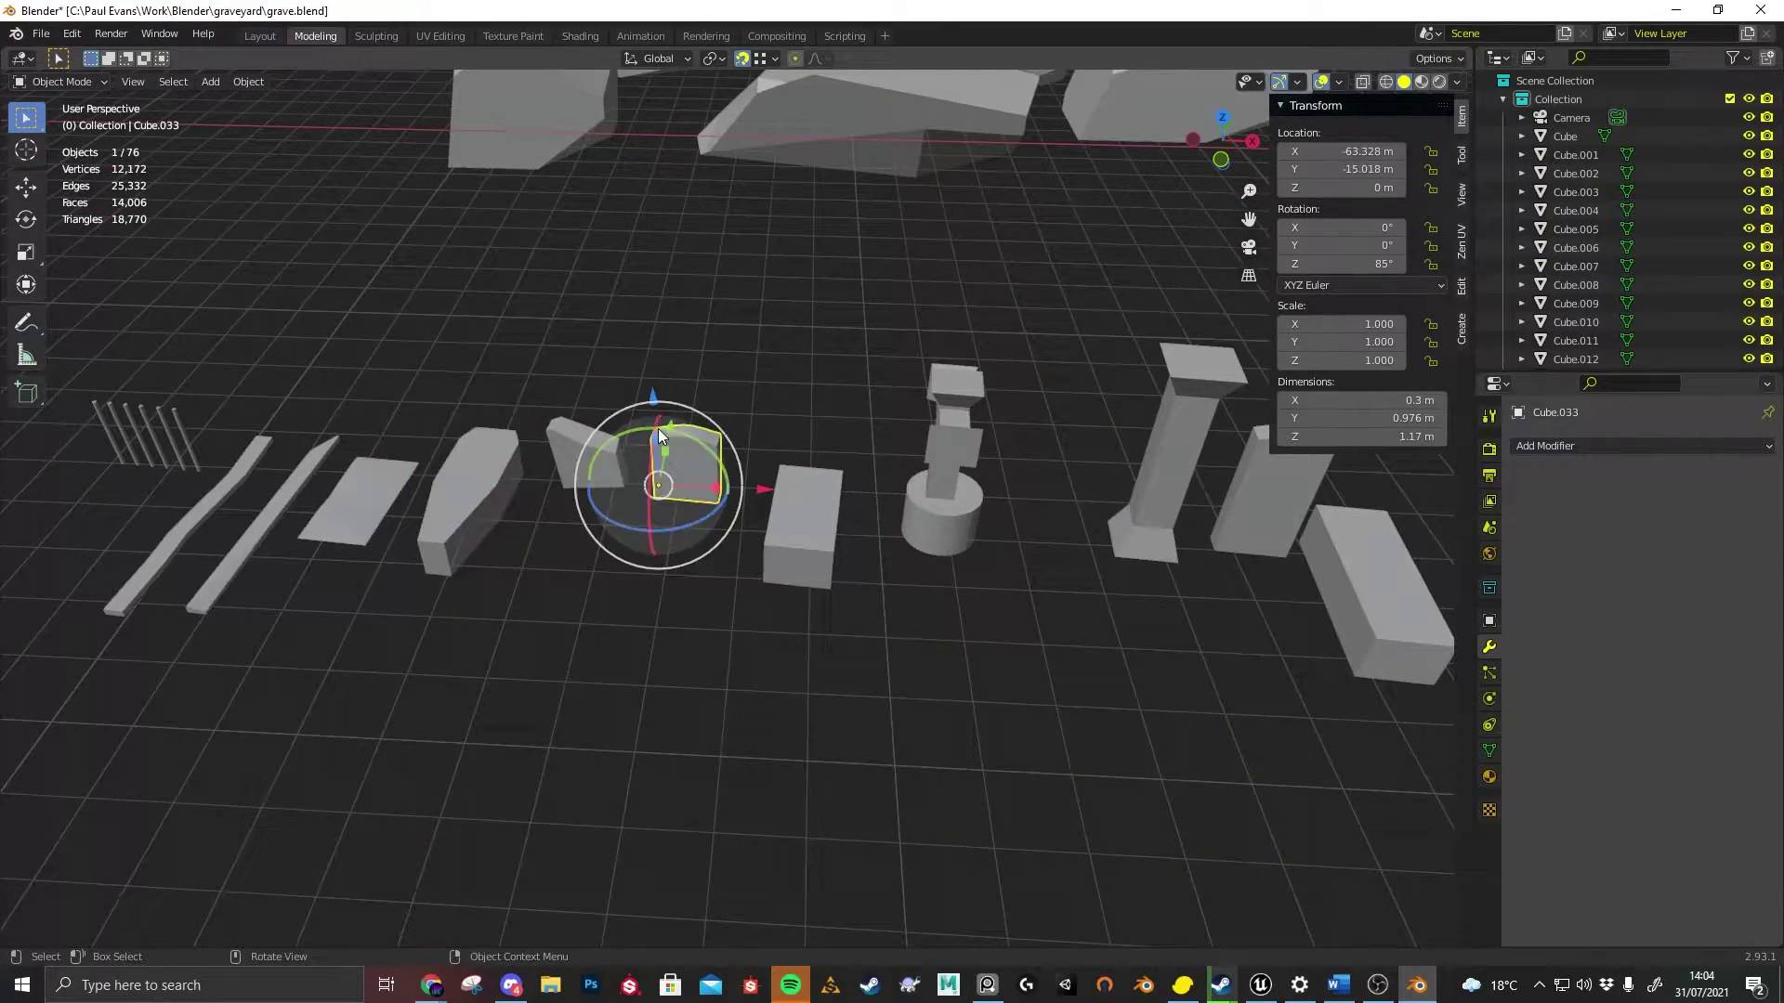
Inspect the rest of the small blockout props, and select the mannequin standing beside the tree concept image
scroll(886, 467, "down", 2)
middle_click_drag(889, 468, 660, 546, "shift")
left_click(644, 565)
scroll(635, 549, "up", 3)
scroll(697, 464, "down", 4)
middle_click_drag(622, 279, 539, 472, "shift")
scroll(539, 472, "up", 1)
scroll(650, 465, "down", 3)
scroll(747, 472, "up", 1)
middle_click_drag(1003, 446, 517, 321, "shift")
left_click(99, 363)
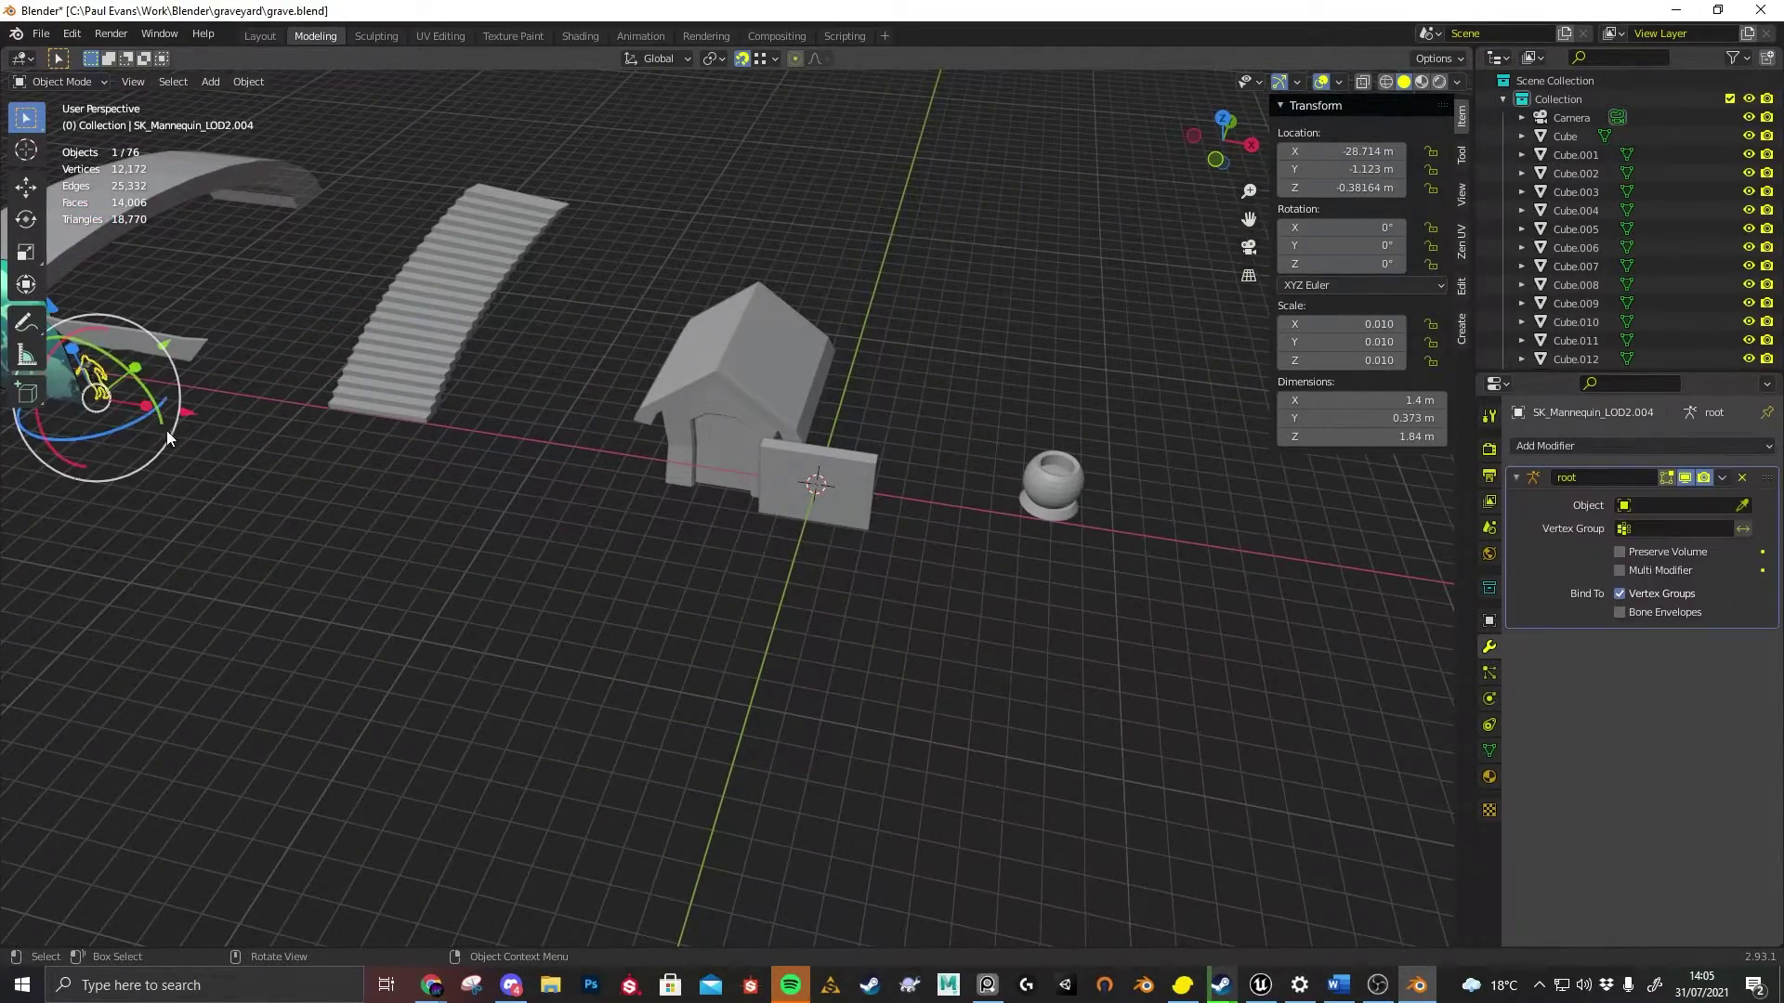
Inspect the crypt house and the curved staircase, viewing the mesh of each in Edit Mode
left_click(351, 470)
middle_click_drag(351, 470, 733, 403)
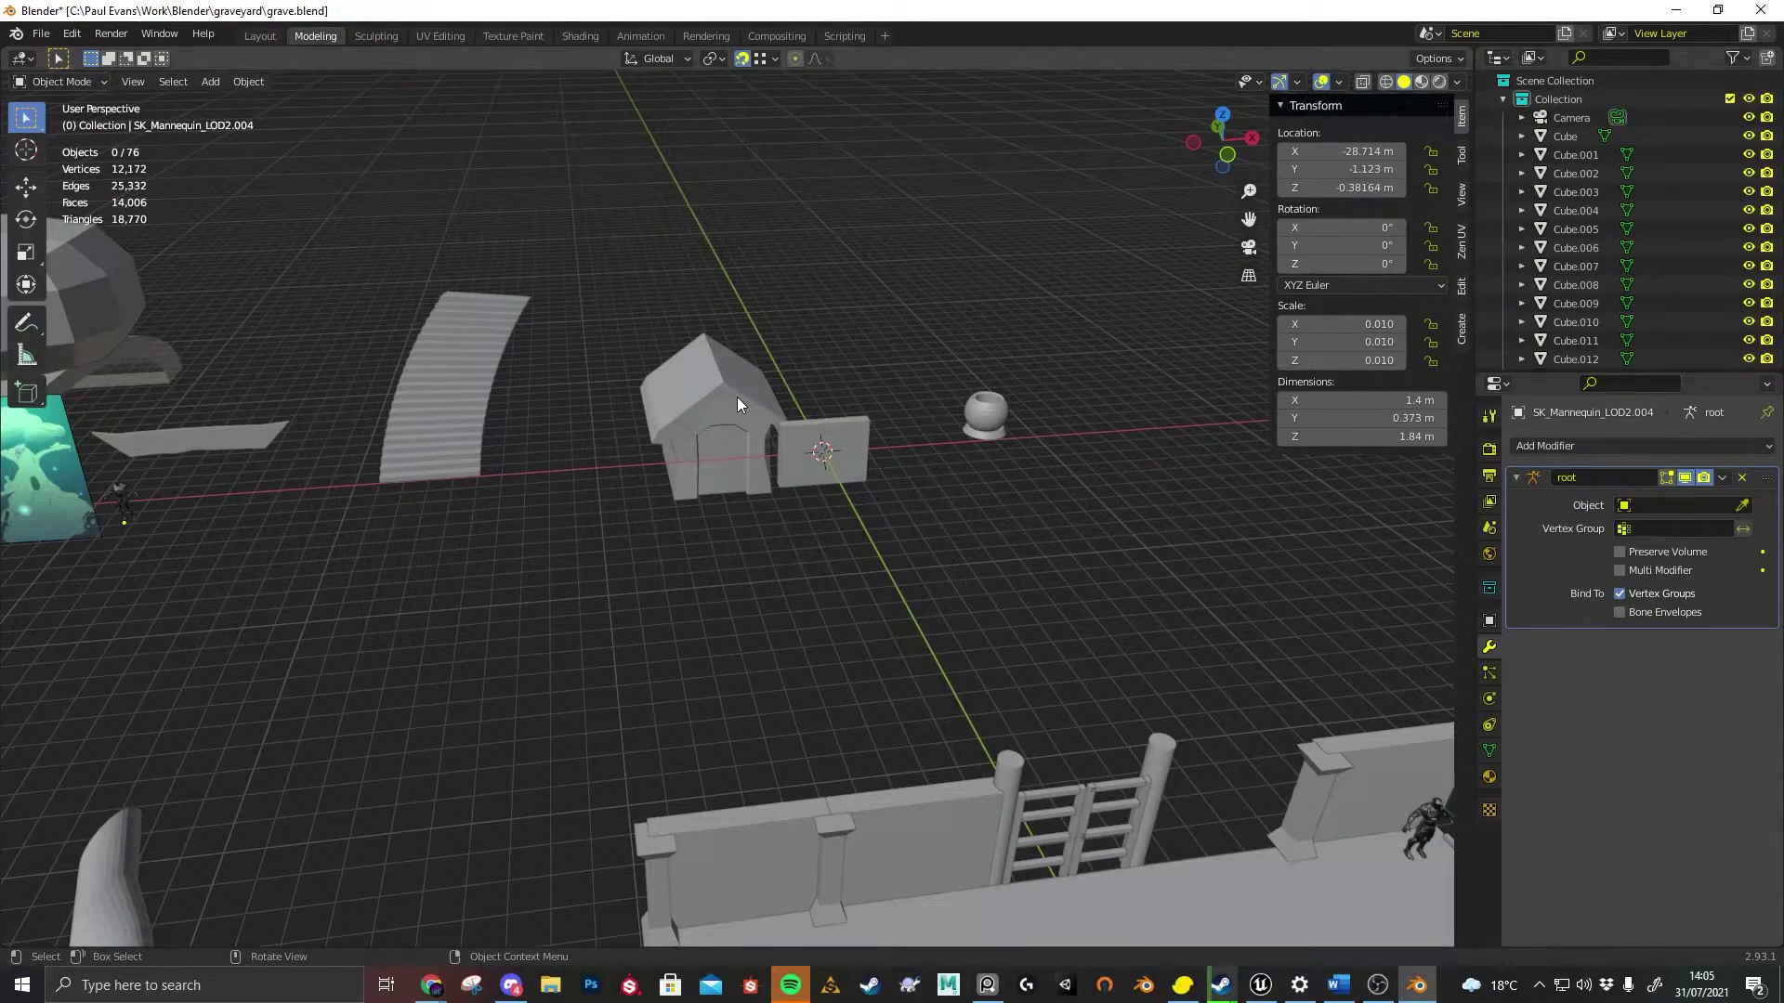
left_click(704, 373)
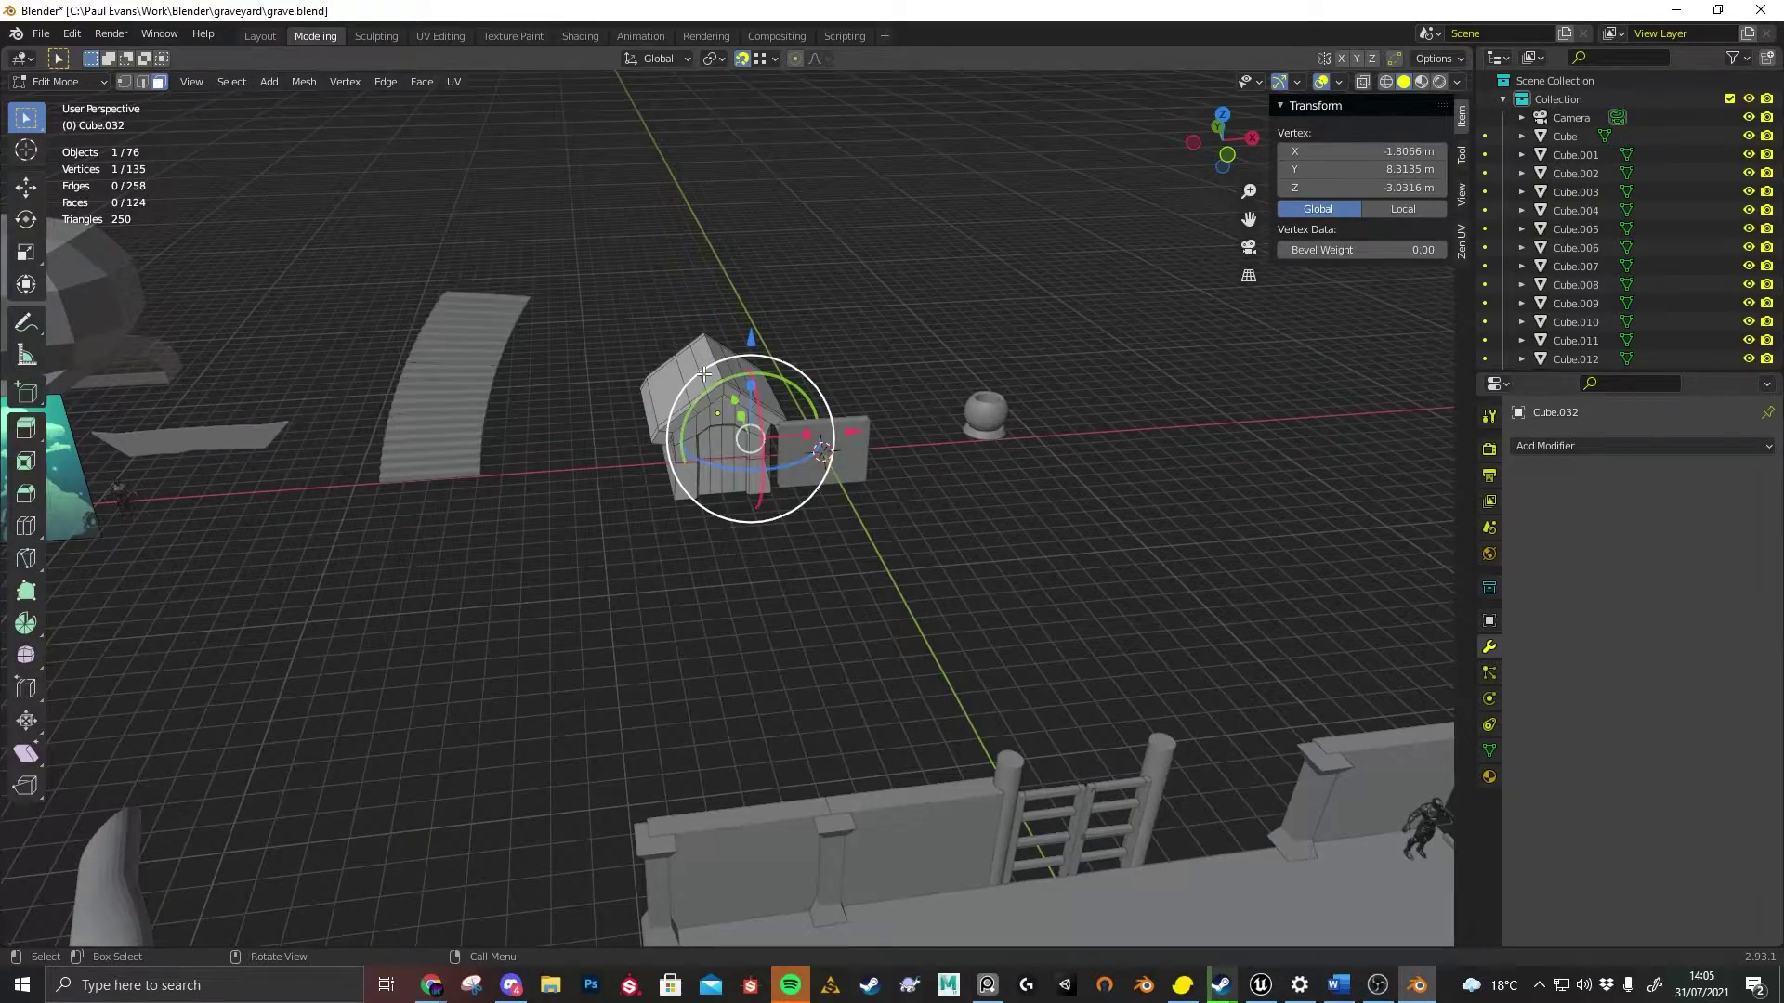
scroll(485, 342, "up", 2)
left_click(340, 301)
key("Tab")
scroll(340, 301, "down", 2)
middle_click_drag(984, 472, 804, 477)
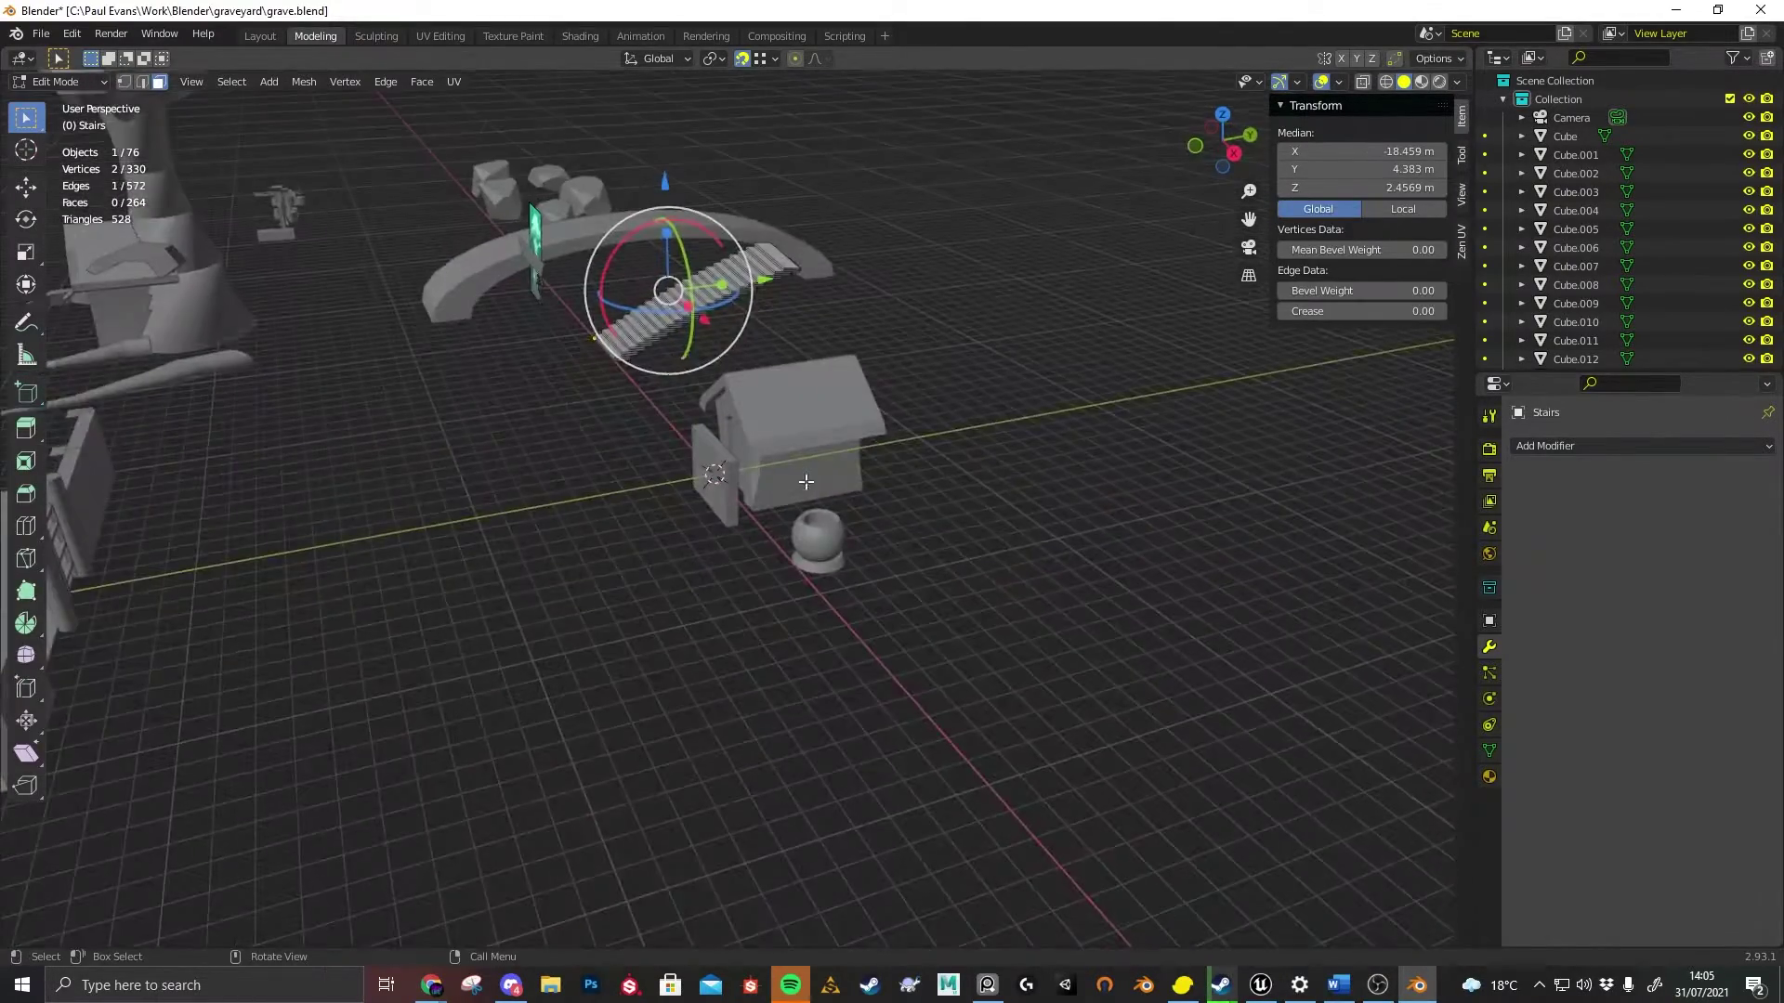
Examine the round urn's mesh in Edit Mode, and return to Object Mode to view the surrounding pieces
scroll(818, 493, "up", 3)
key("Tab")
left_click(864, 543)
key("Tab")
scroll(868, 547, "up", 5)
middle_click_drag(868, 546, 848, 533)
scroll(849, 534, "down", 3)
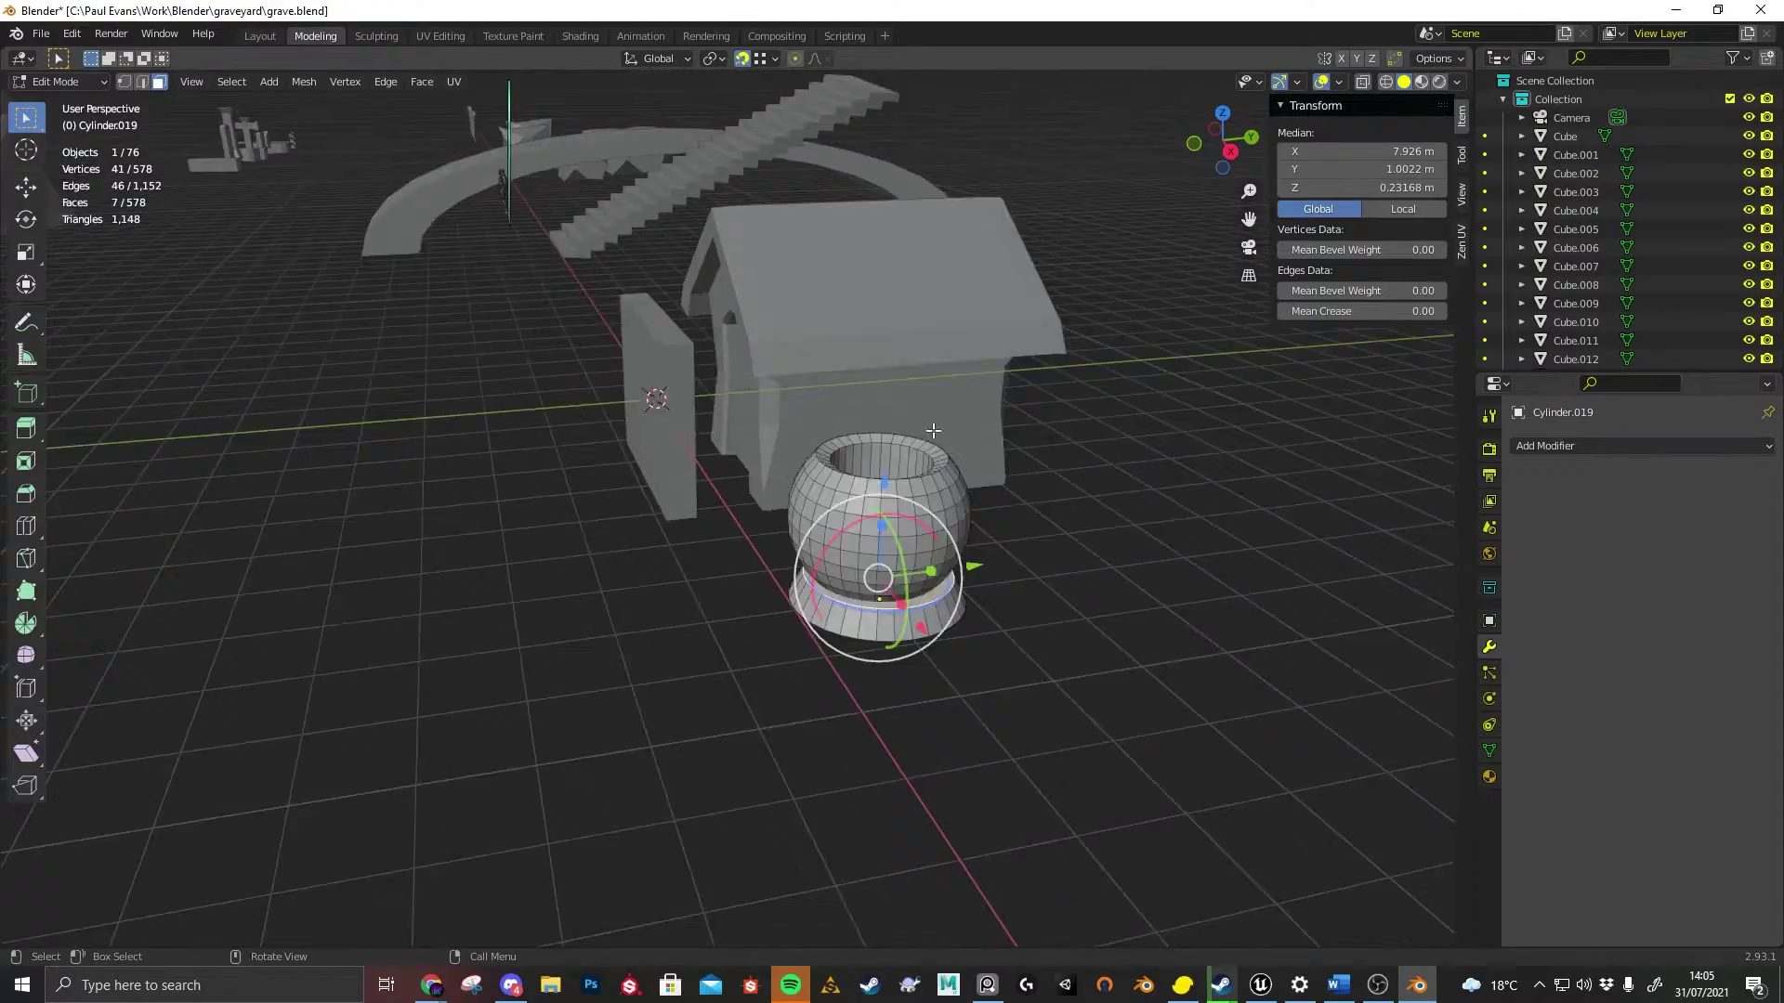
middle_click_drag(687, 455, 838, 441)
scroll(838, 440, "down", 1)
key("Tab")
scroll(751, 427, "down", 4)
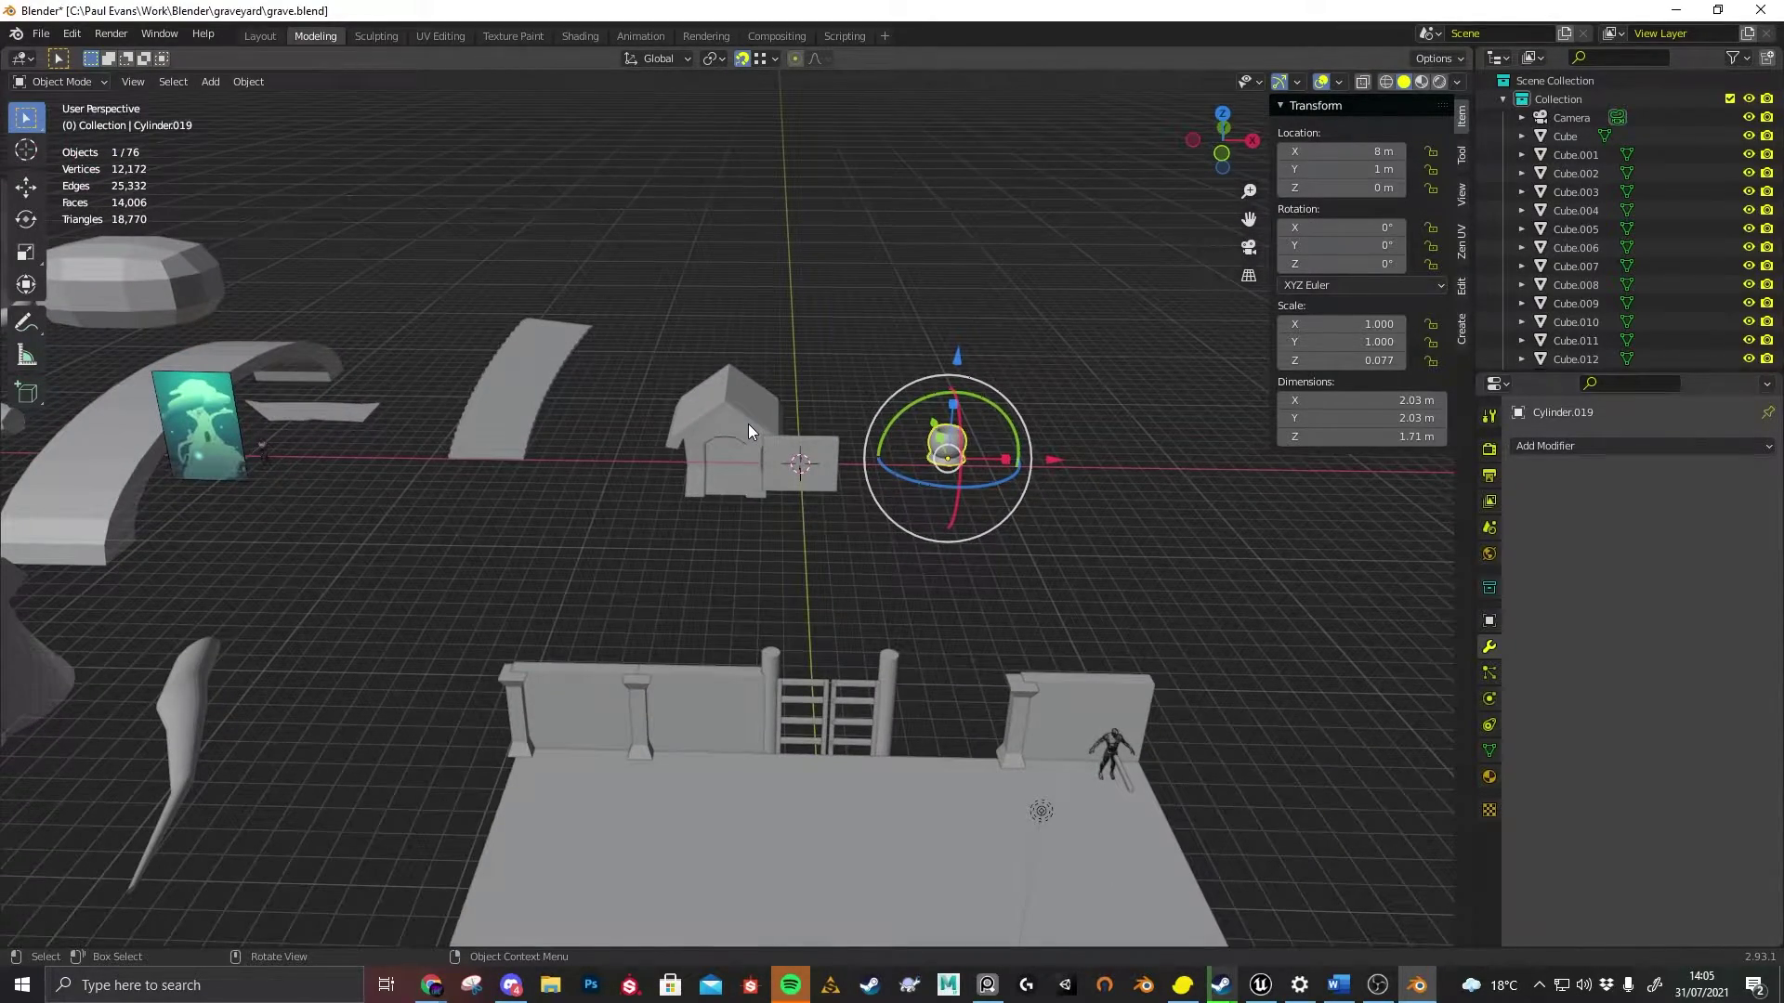
Examine the giant tree blockout and compare it with the tree concept painting beside the mannequin
middle_click_drag(749, 424, 1166, 290)
middle_click_drag(844, 423, 733, 461)
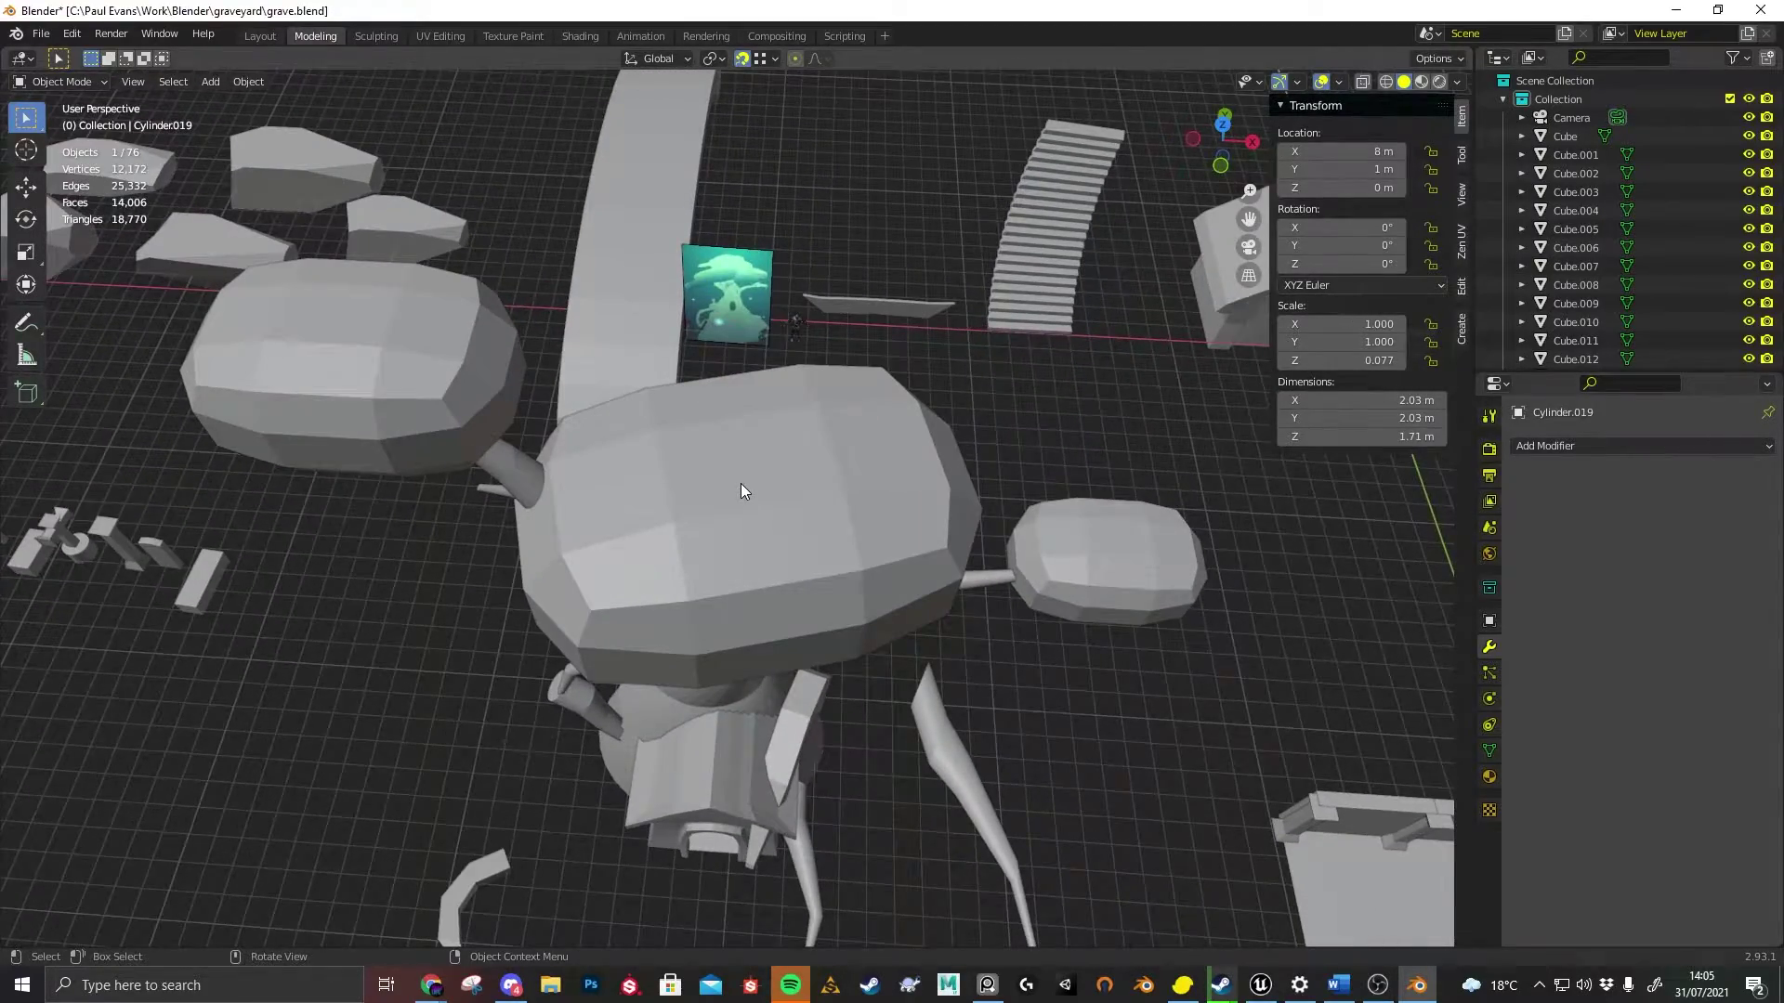
middle_click_drag(740, 483, 747, 644)
scroll(747, 644, "up", 4)
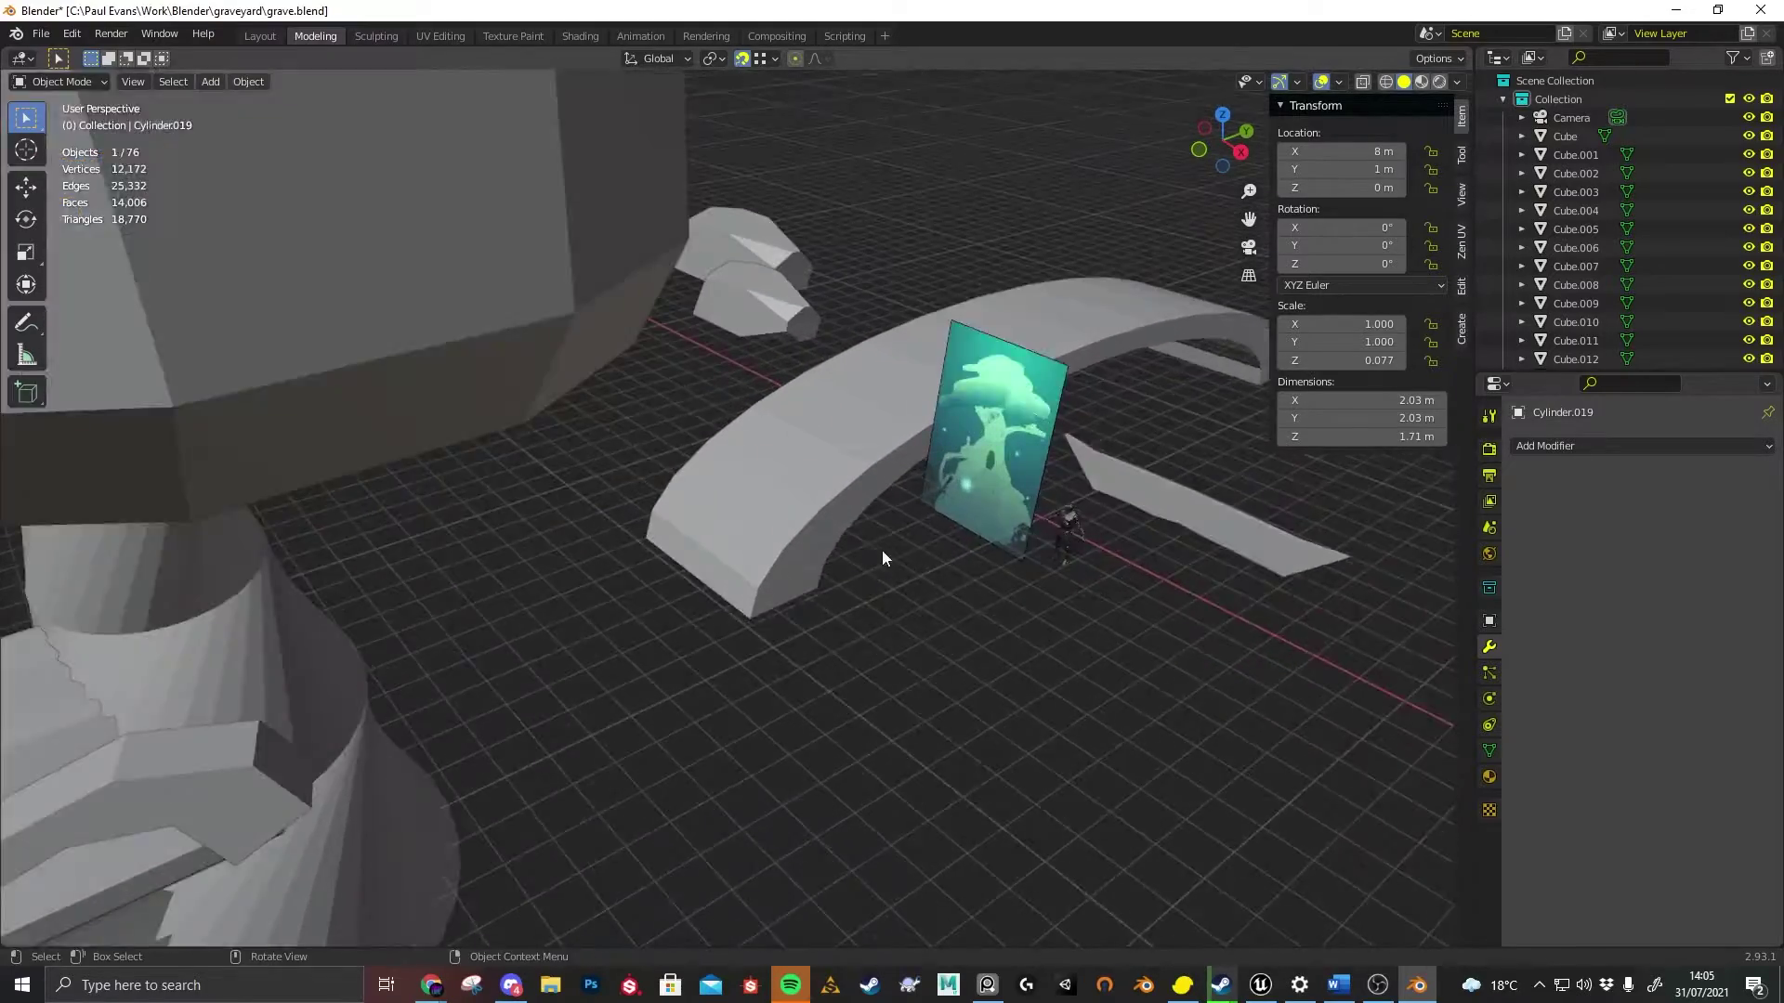
middle_click_drag(882, 550, 685, 614)
scroll(685, 613, "up", 4)
scroll(582, 443, "up", 2)
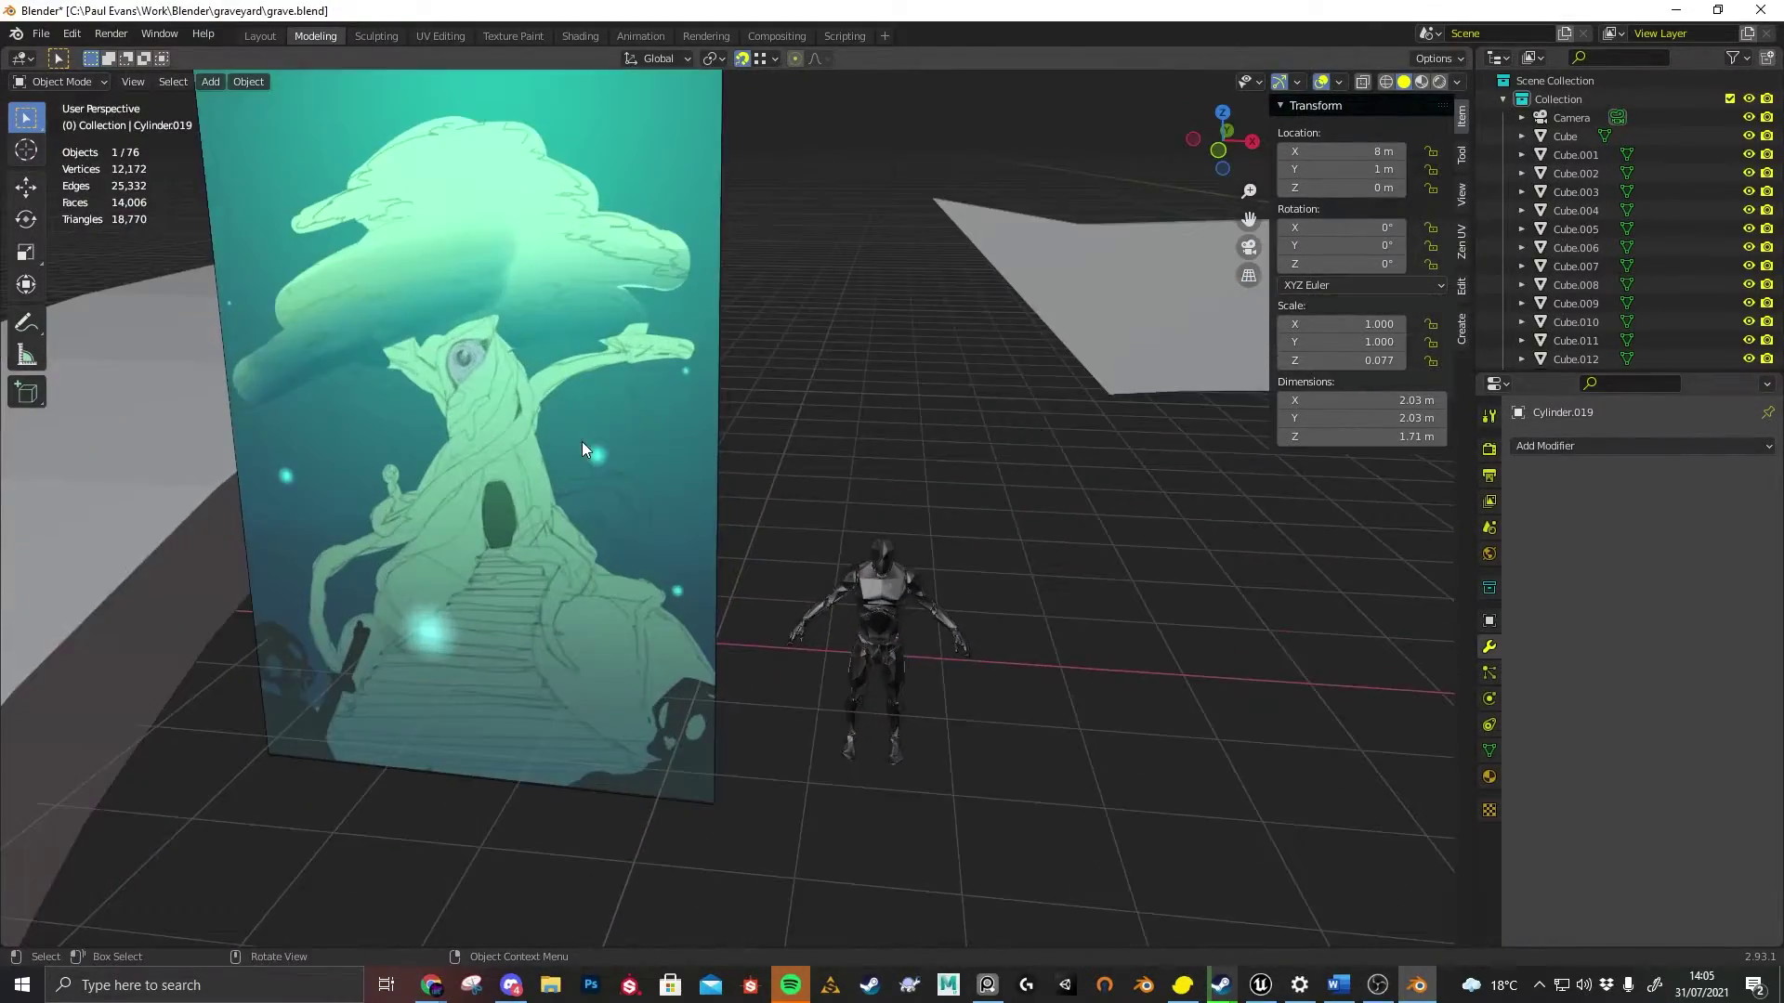
middle_click_drag(582, 442, 850, 382)
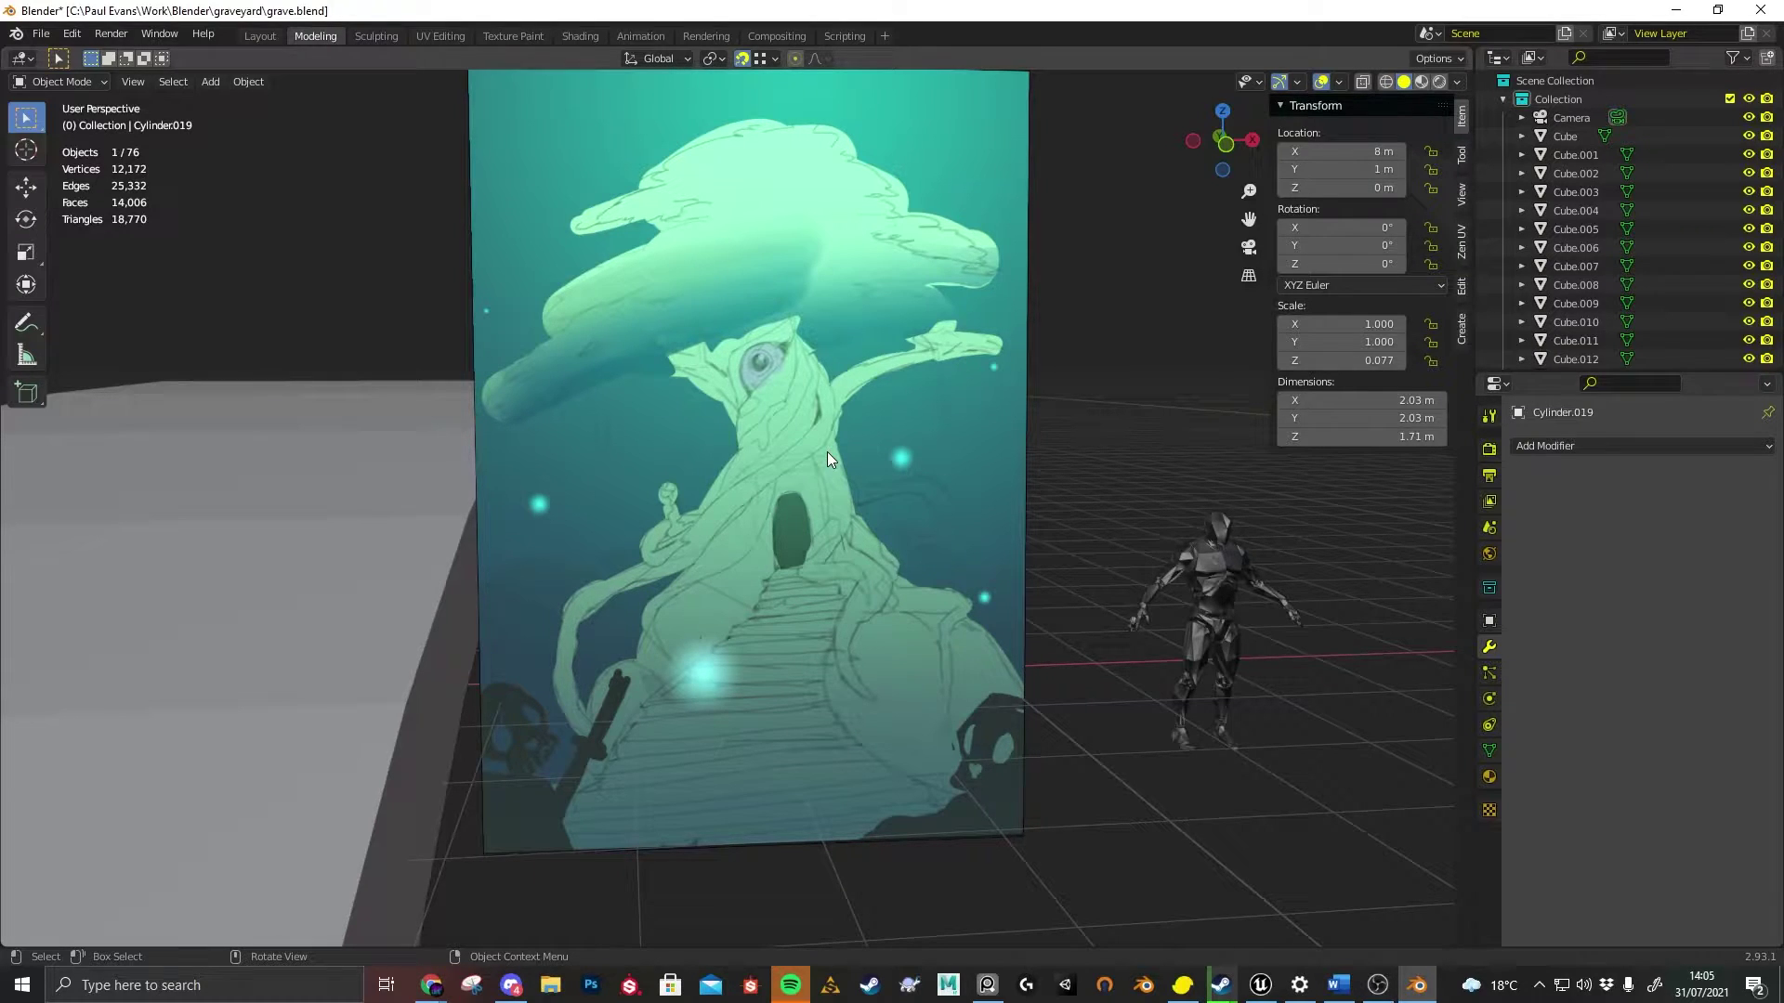
scroll(831, 448, "down", 10)
middle_click_drag(844, 444, 923, 440)
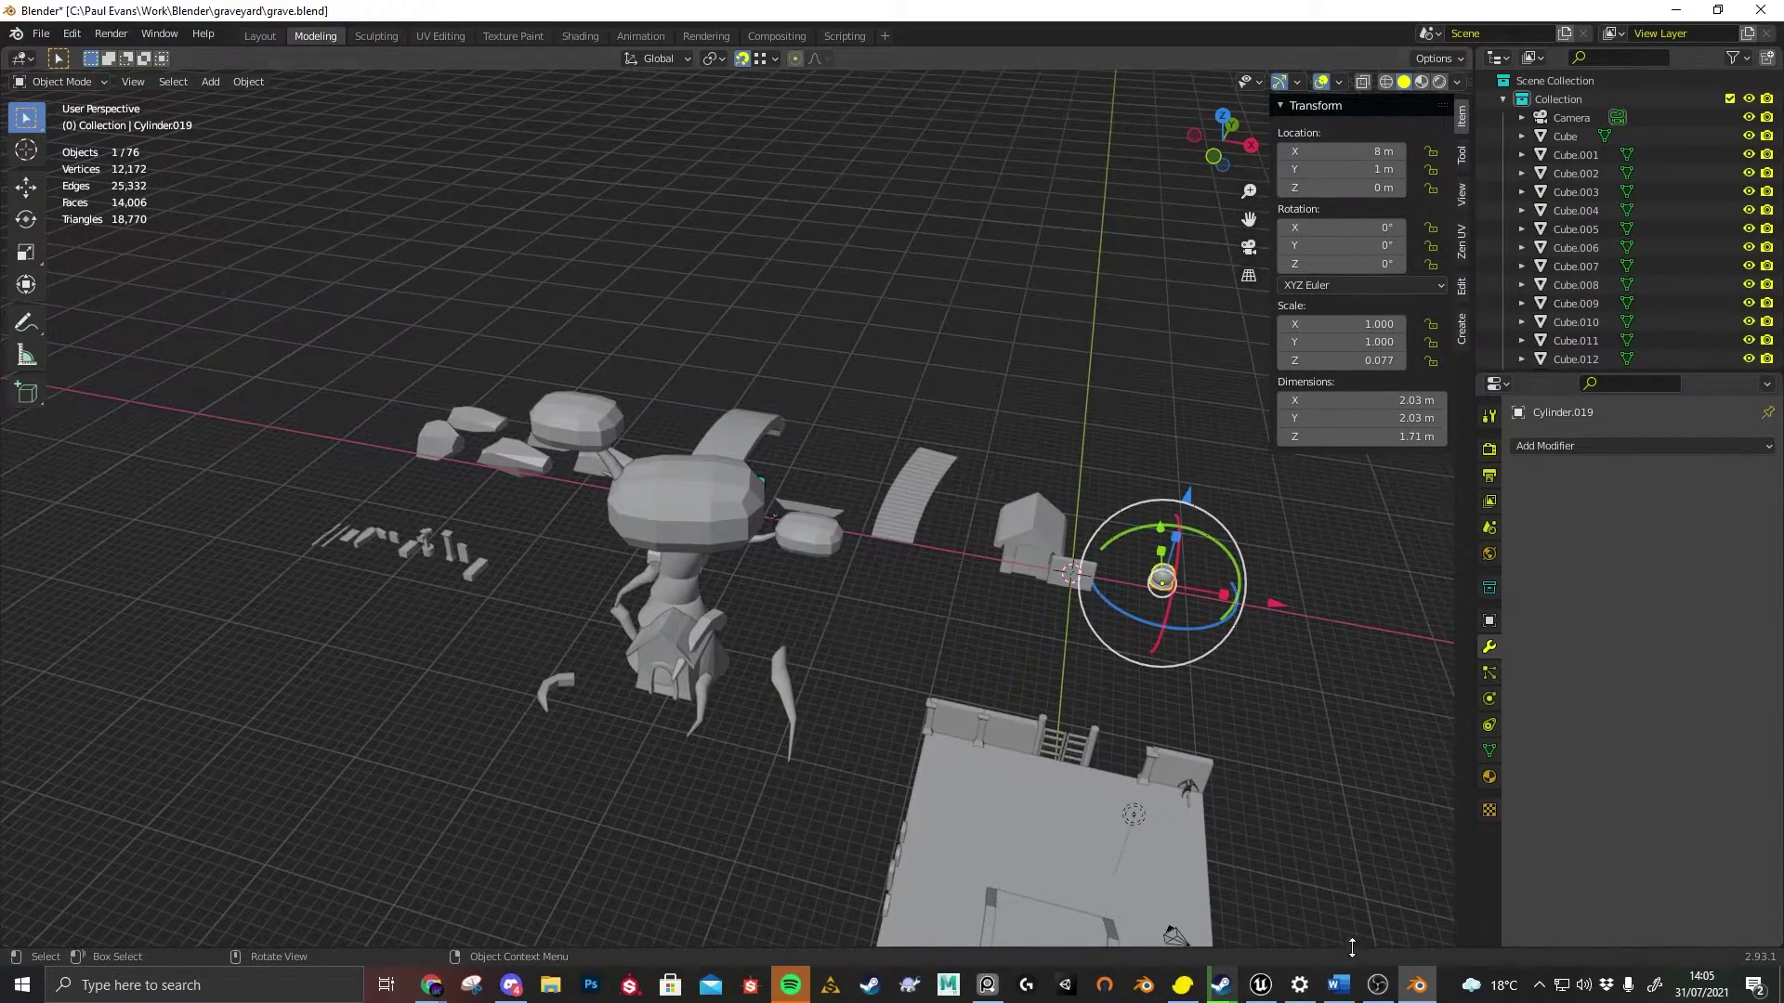
Switch to Unreal Editor, set the viewport to Detail Lighting and view the tree house through the graveyard gate
left_click(1245, 892)
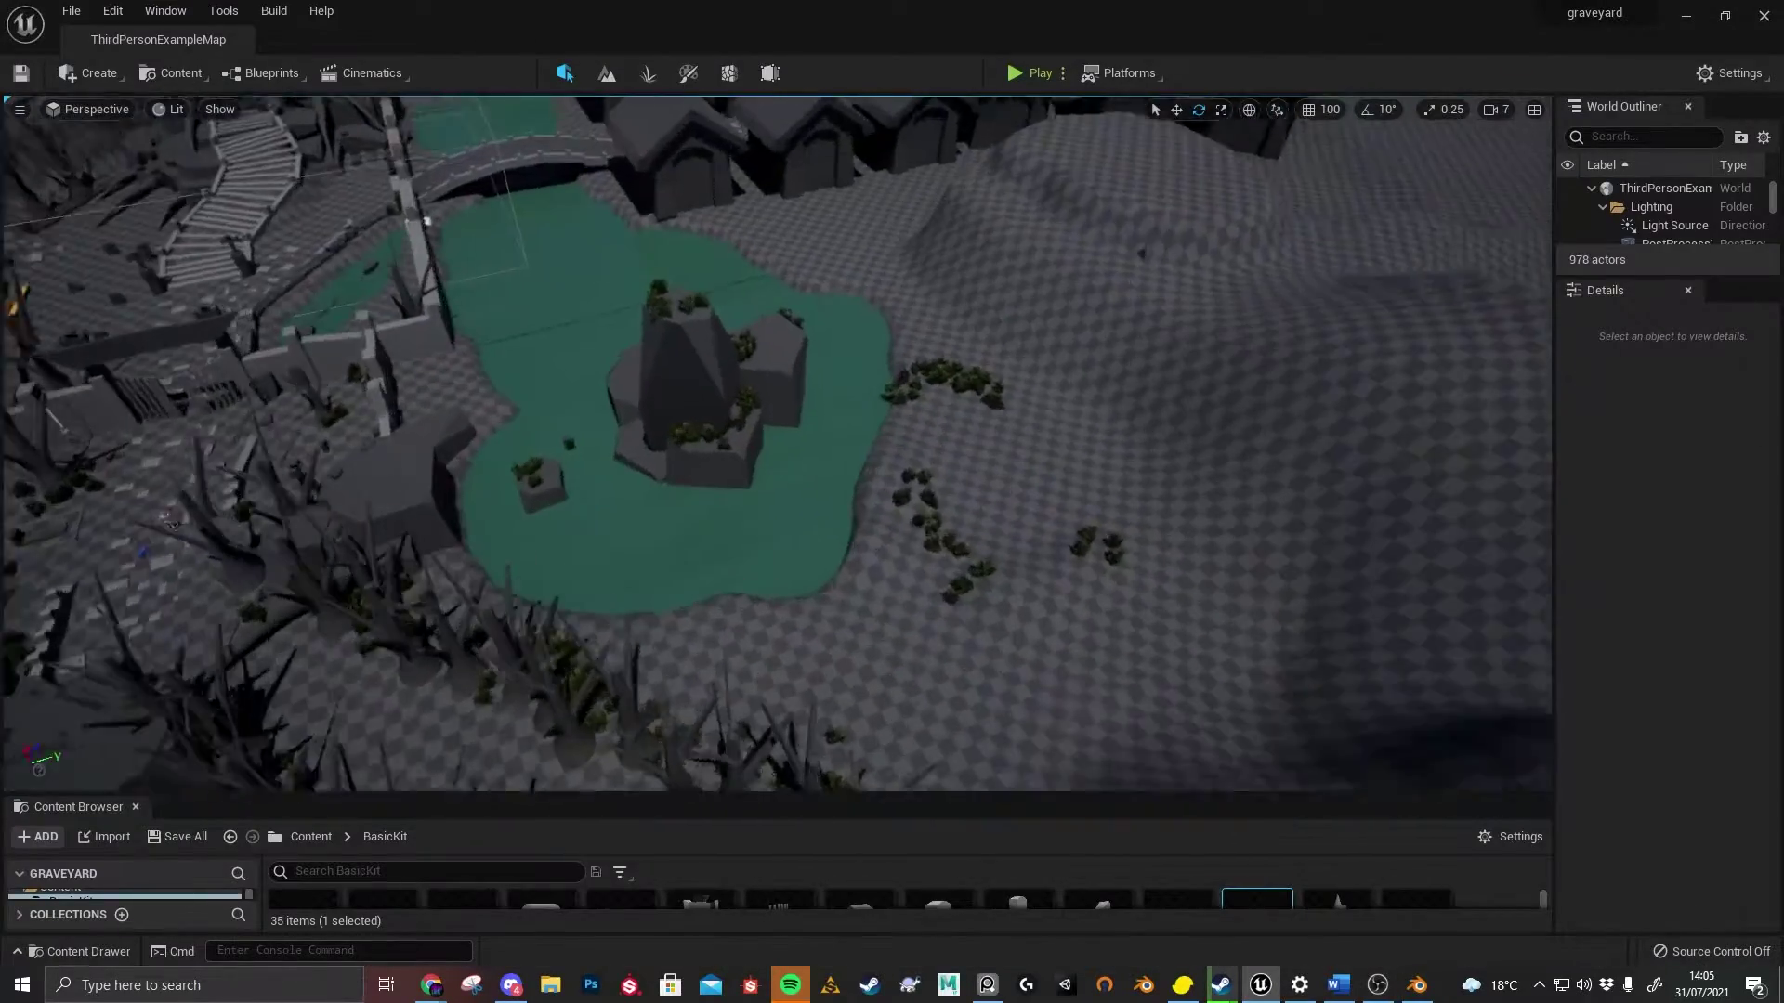
right_click_drag(778, 444, 310, 76)
left_click(162, 110)
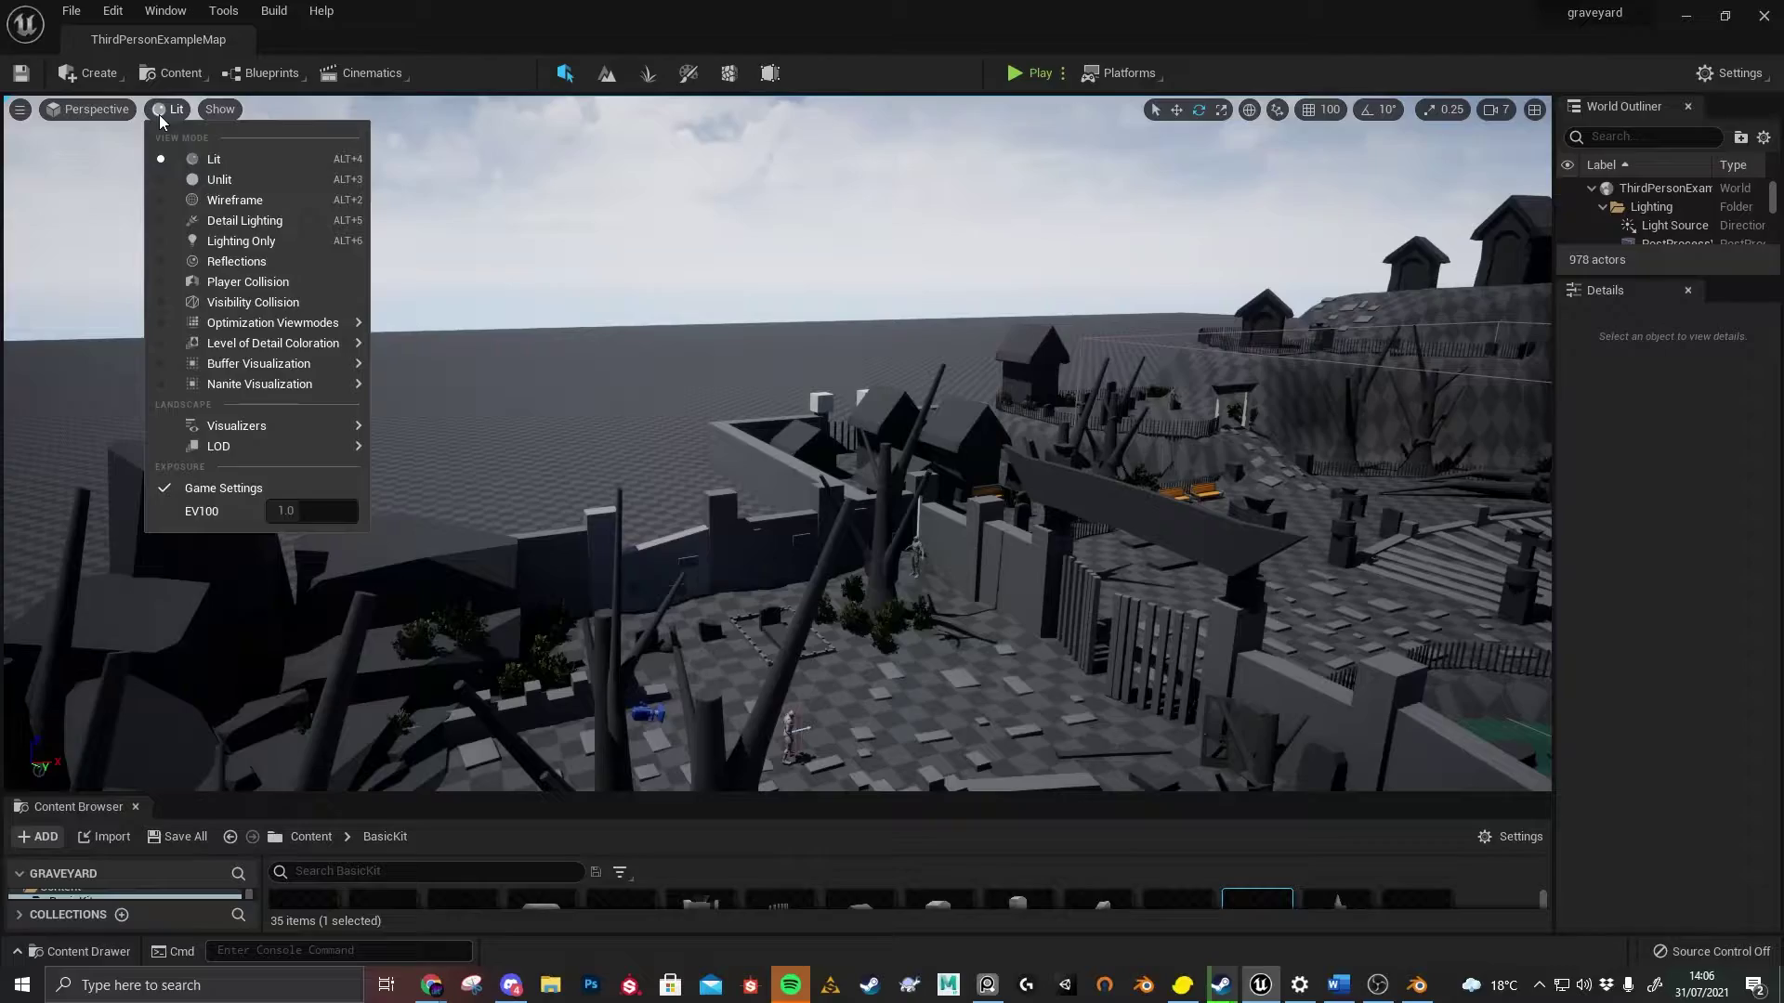
left_click(225, 227)
right_click_drag(247, 228, 140, 339)
right_click_drag(255, 339, 720, 473)
right_click_drag(637, 570, 697, 557)
right_click_drag(822, 416, 847, 555)
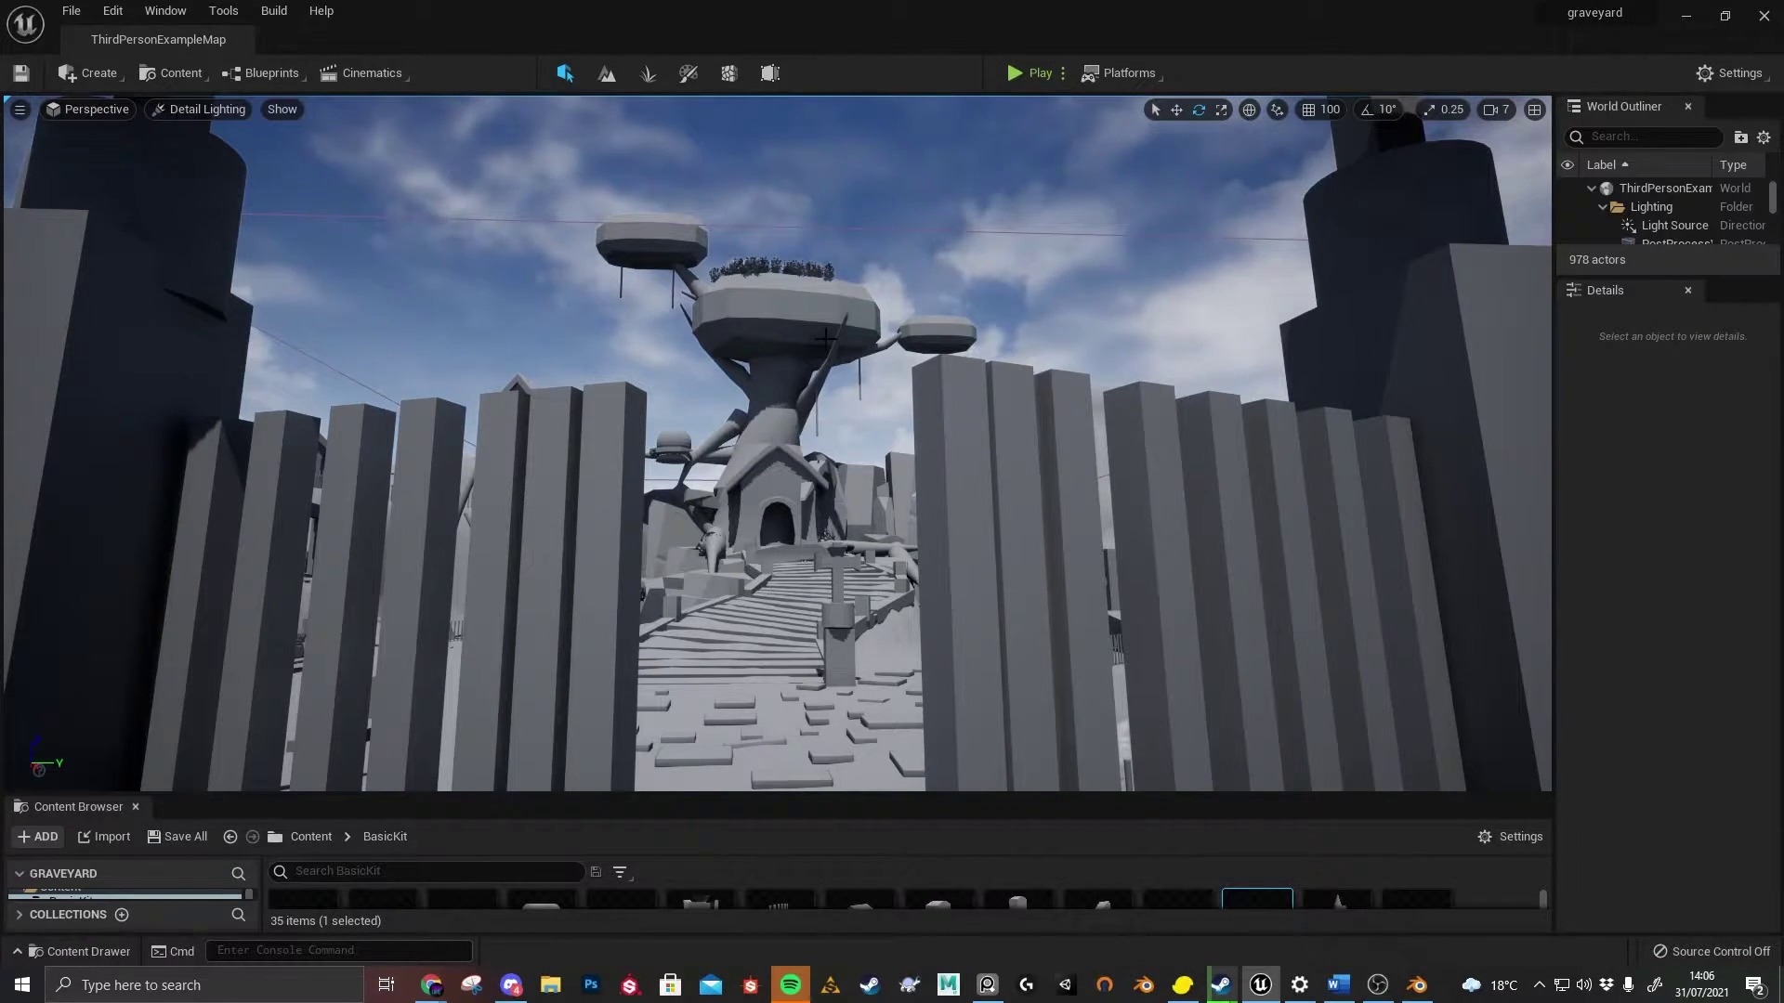
Play the level full screen and run the character from the entrance courtyard up the wooden stairs to the tree house
mouse_move(870, 337)
right_mouse_down()
mouse_move(870, 539)
mouse_move(871, 337)
right_mouse_up()
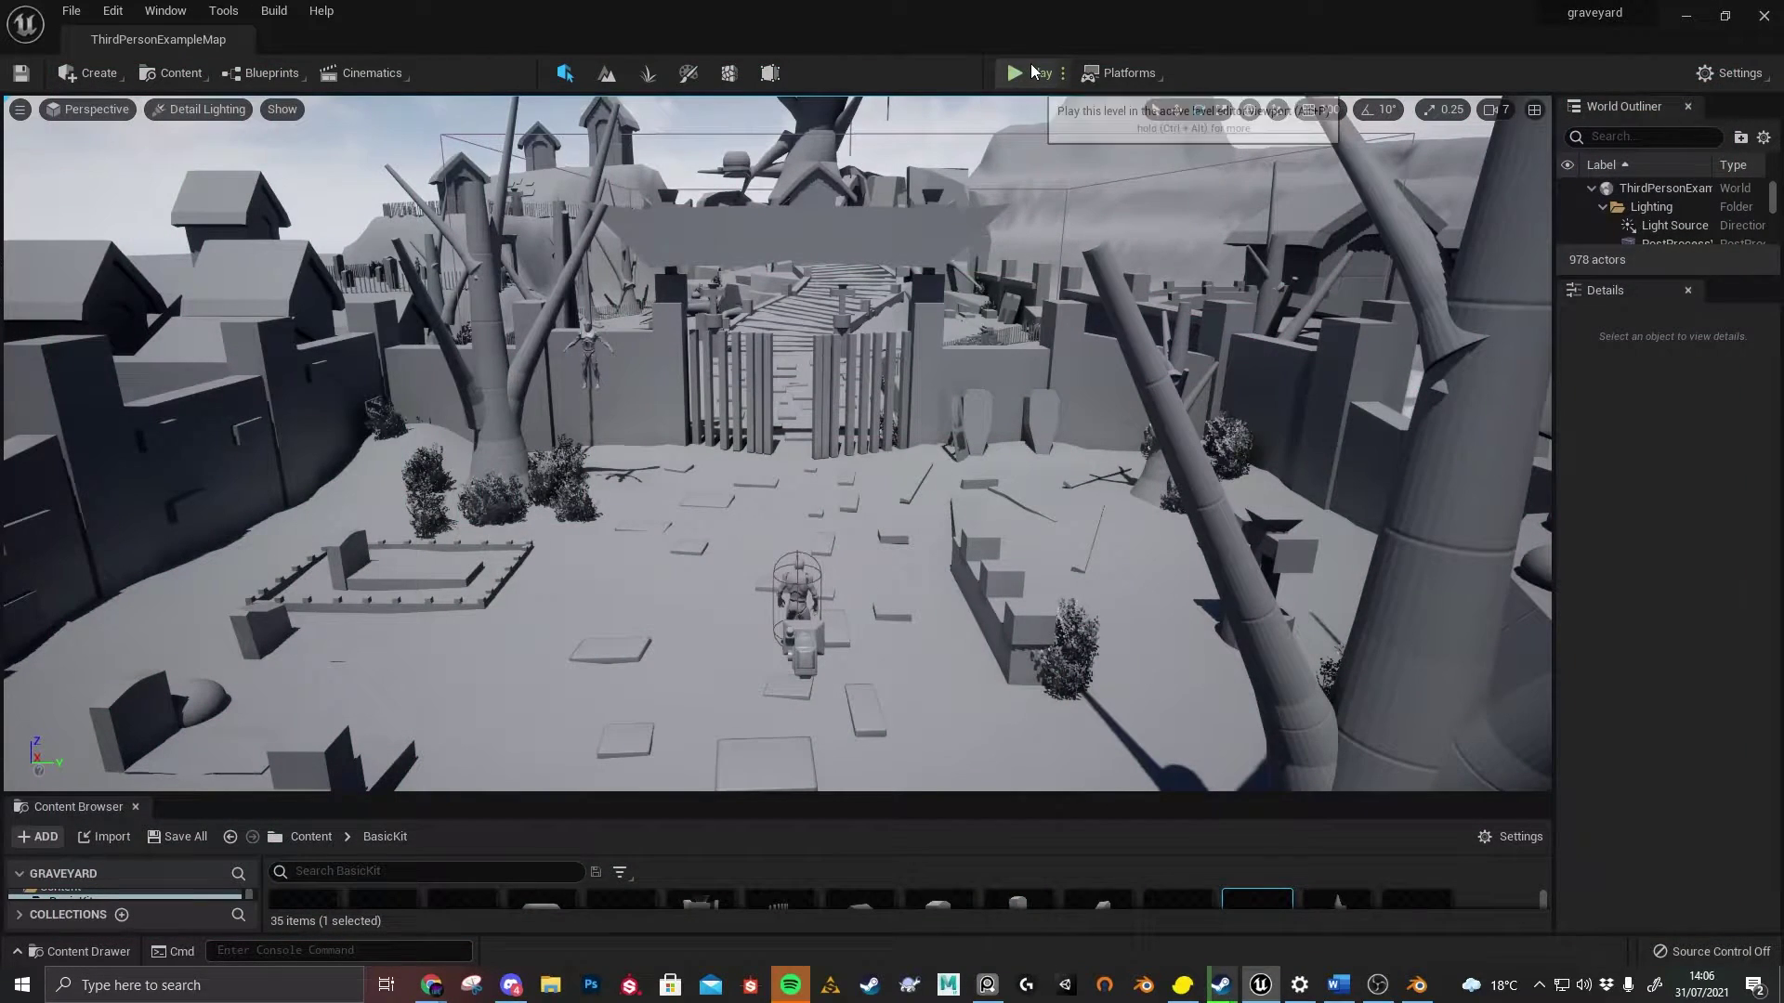
left_click(1031, 70)
key("F11")
key("w")
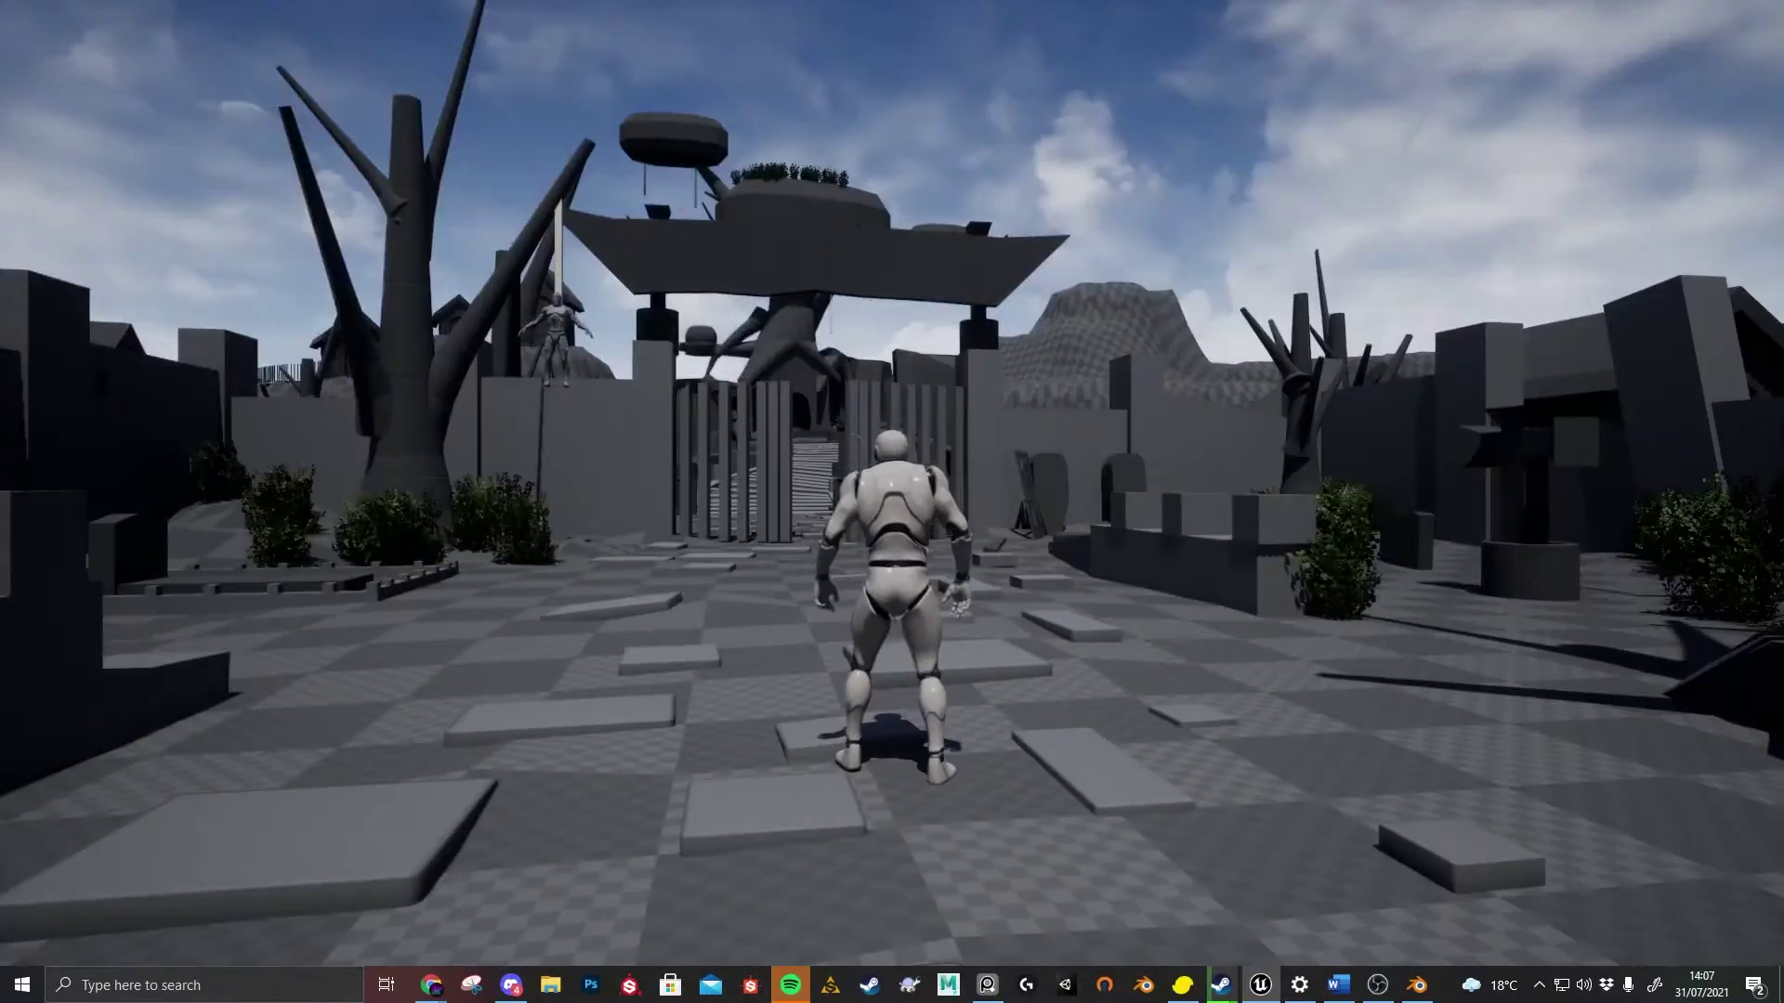
key("w")
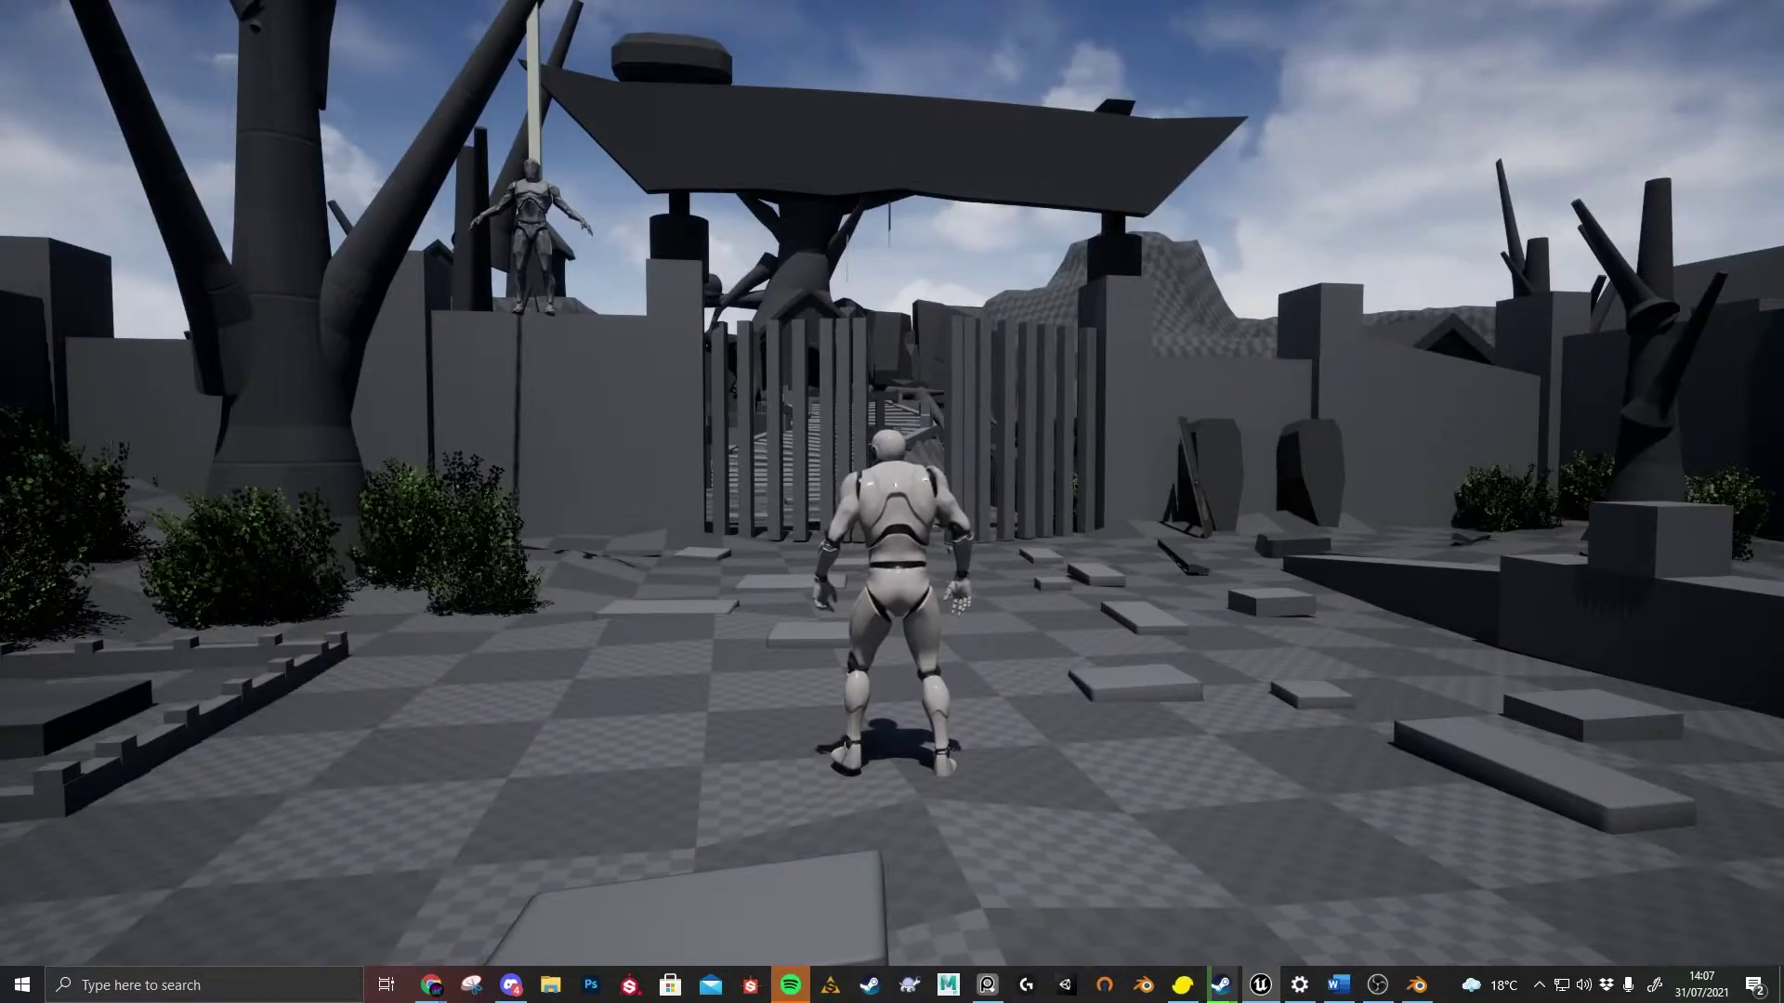
key("w")
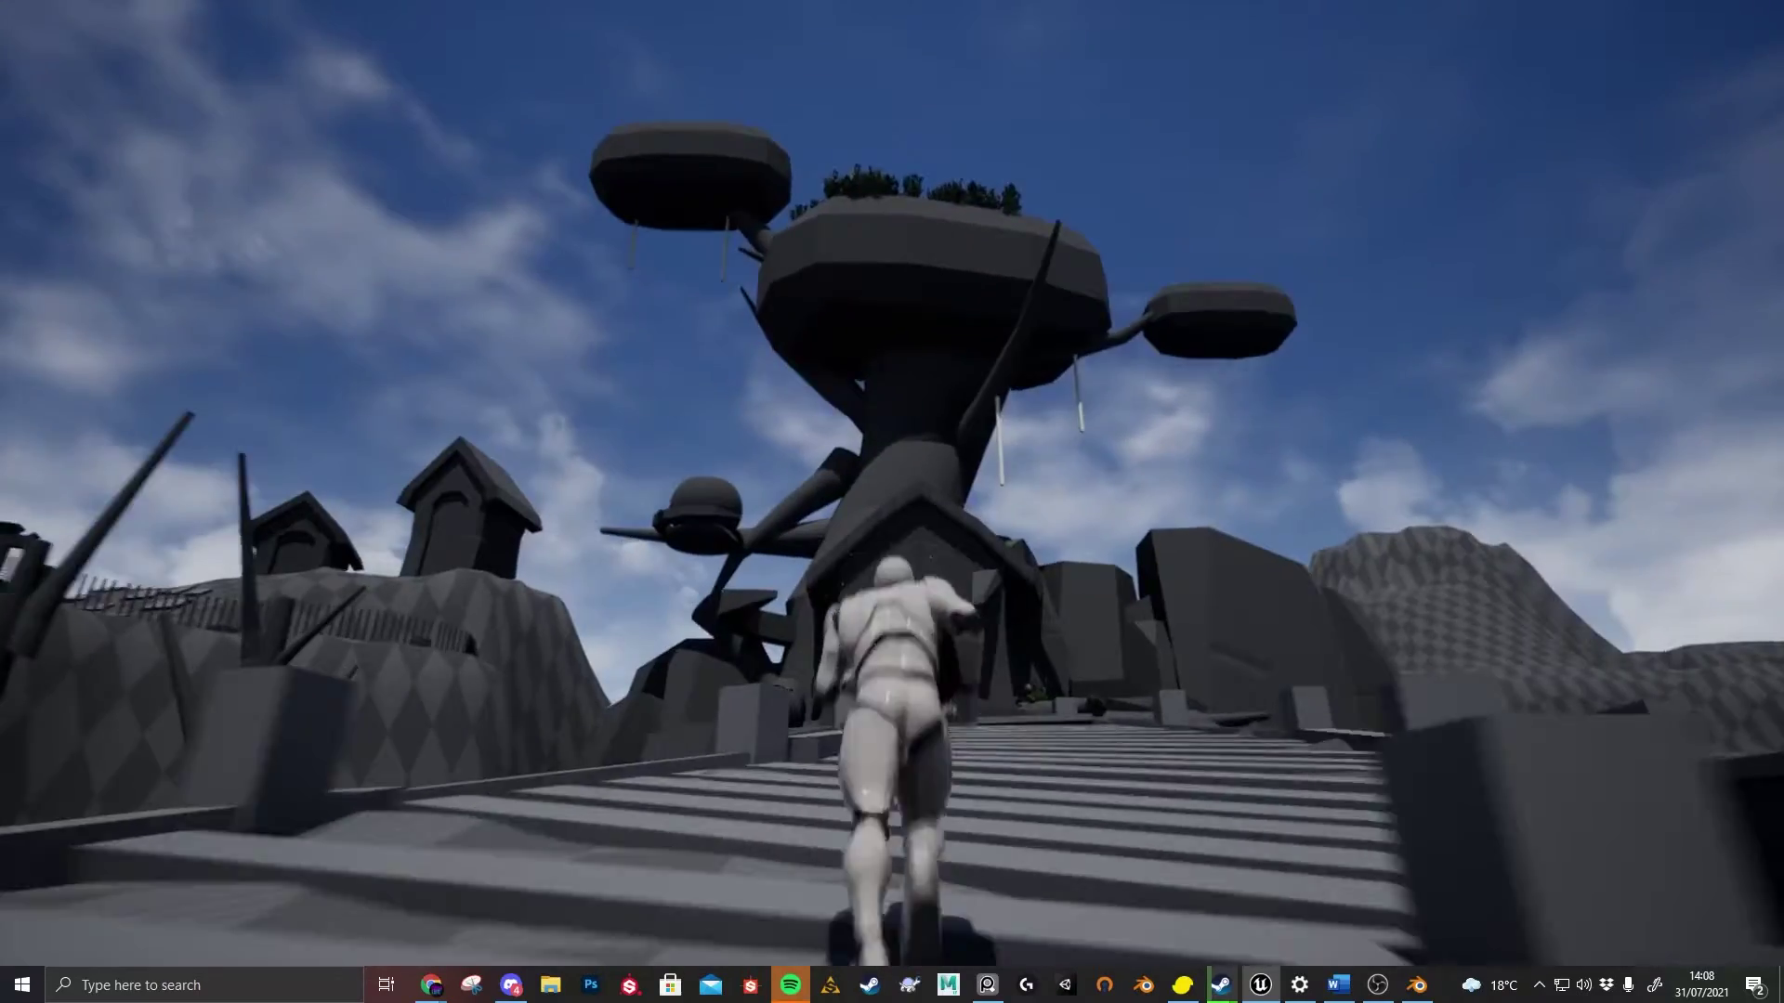
key("w")
key("w")
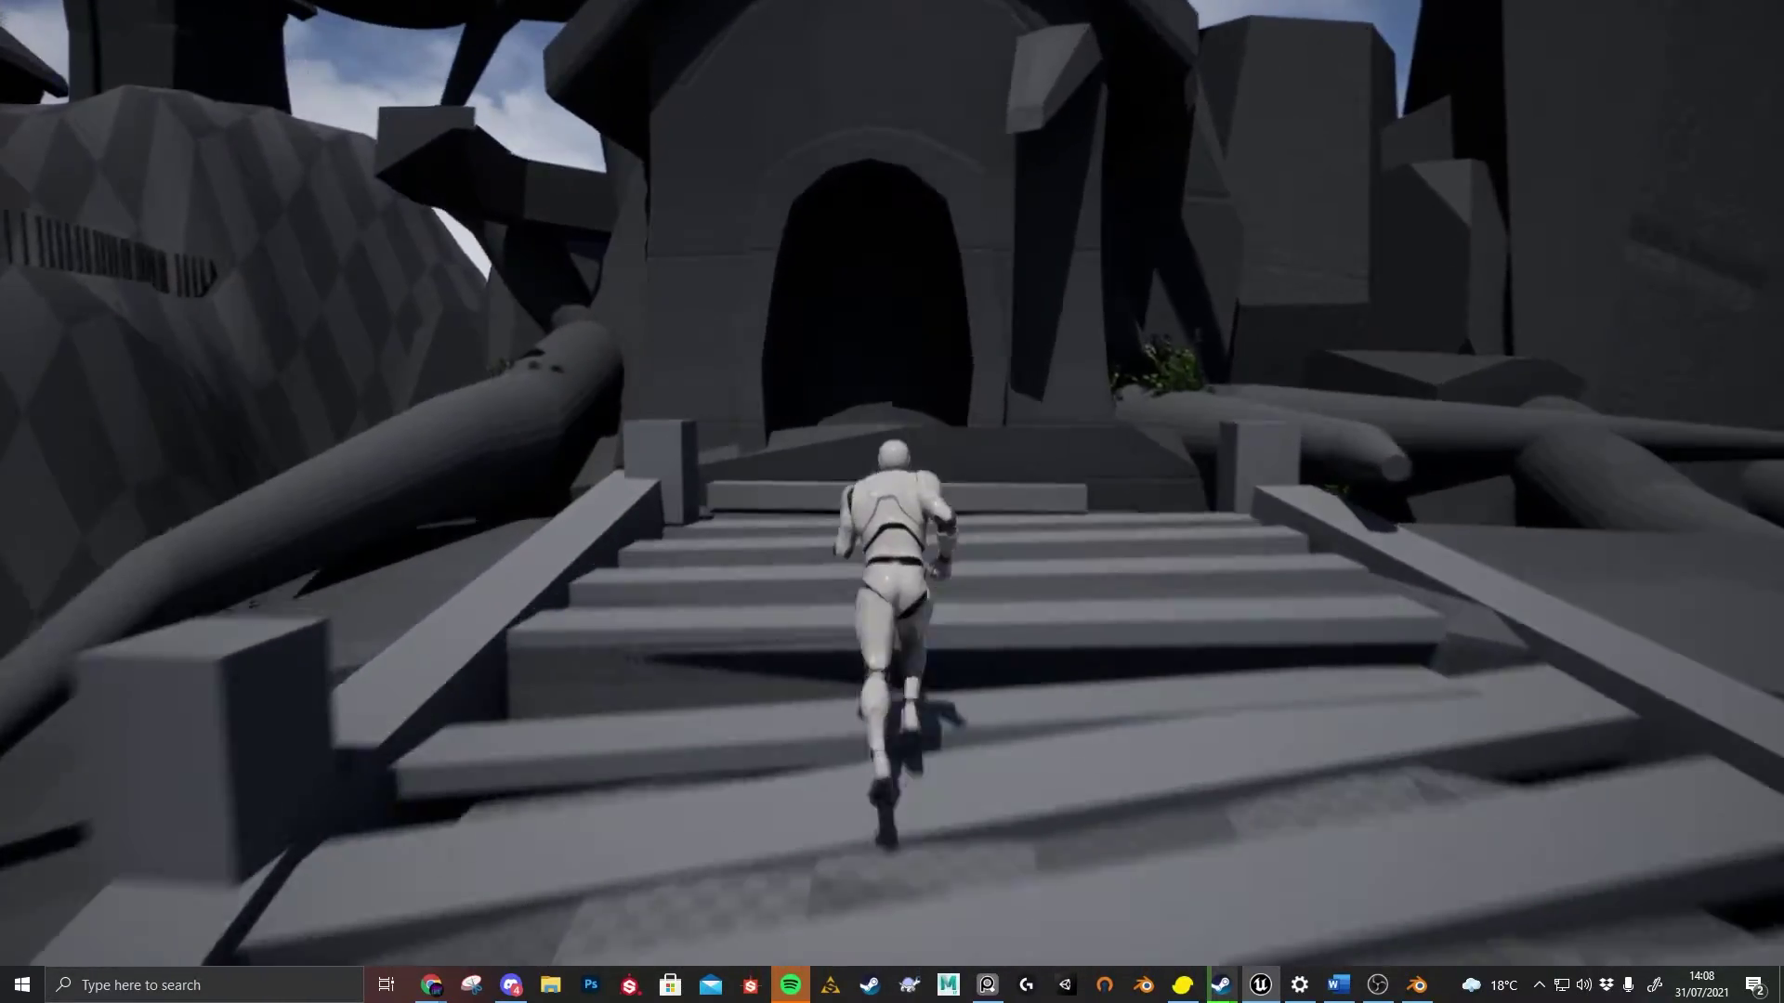
Stop the play session and view the graveyard's overall layout from above
key("Escape")
key("s")
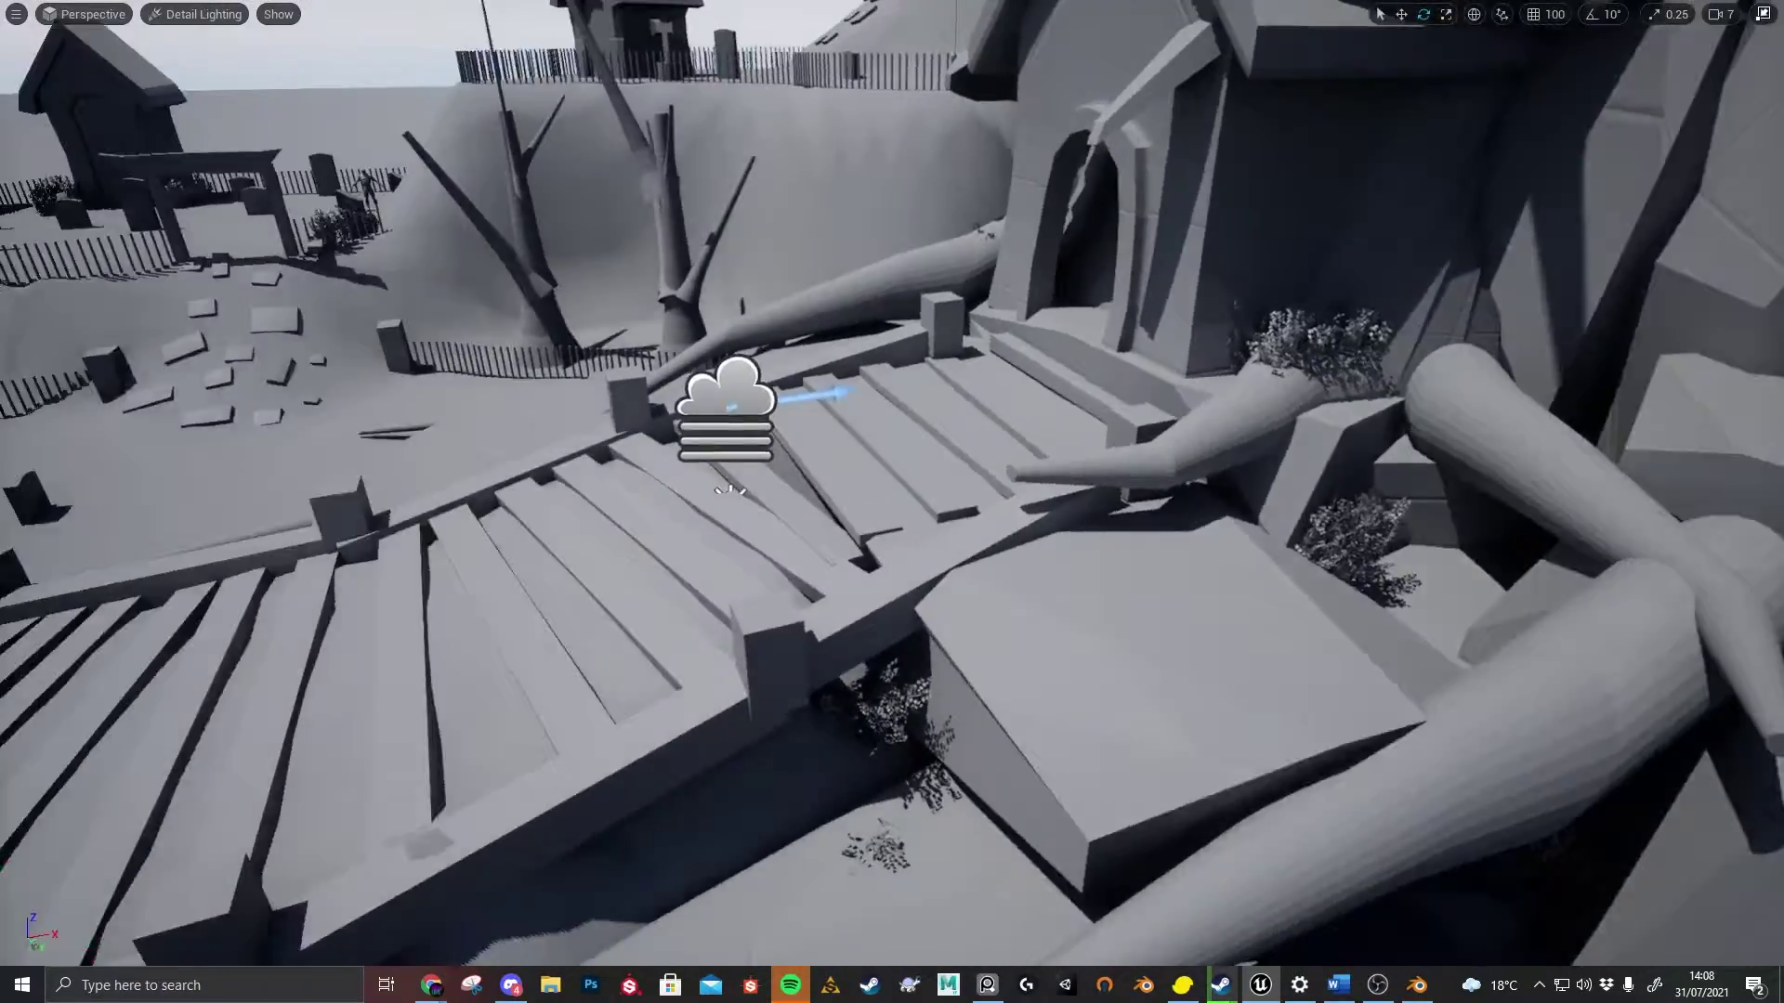
key("s")
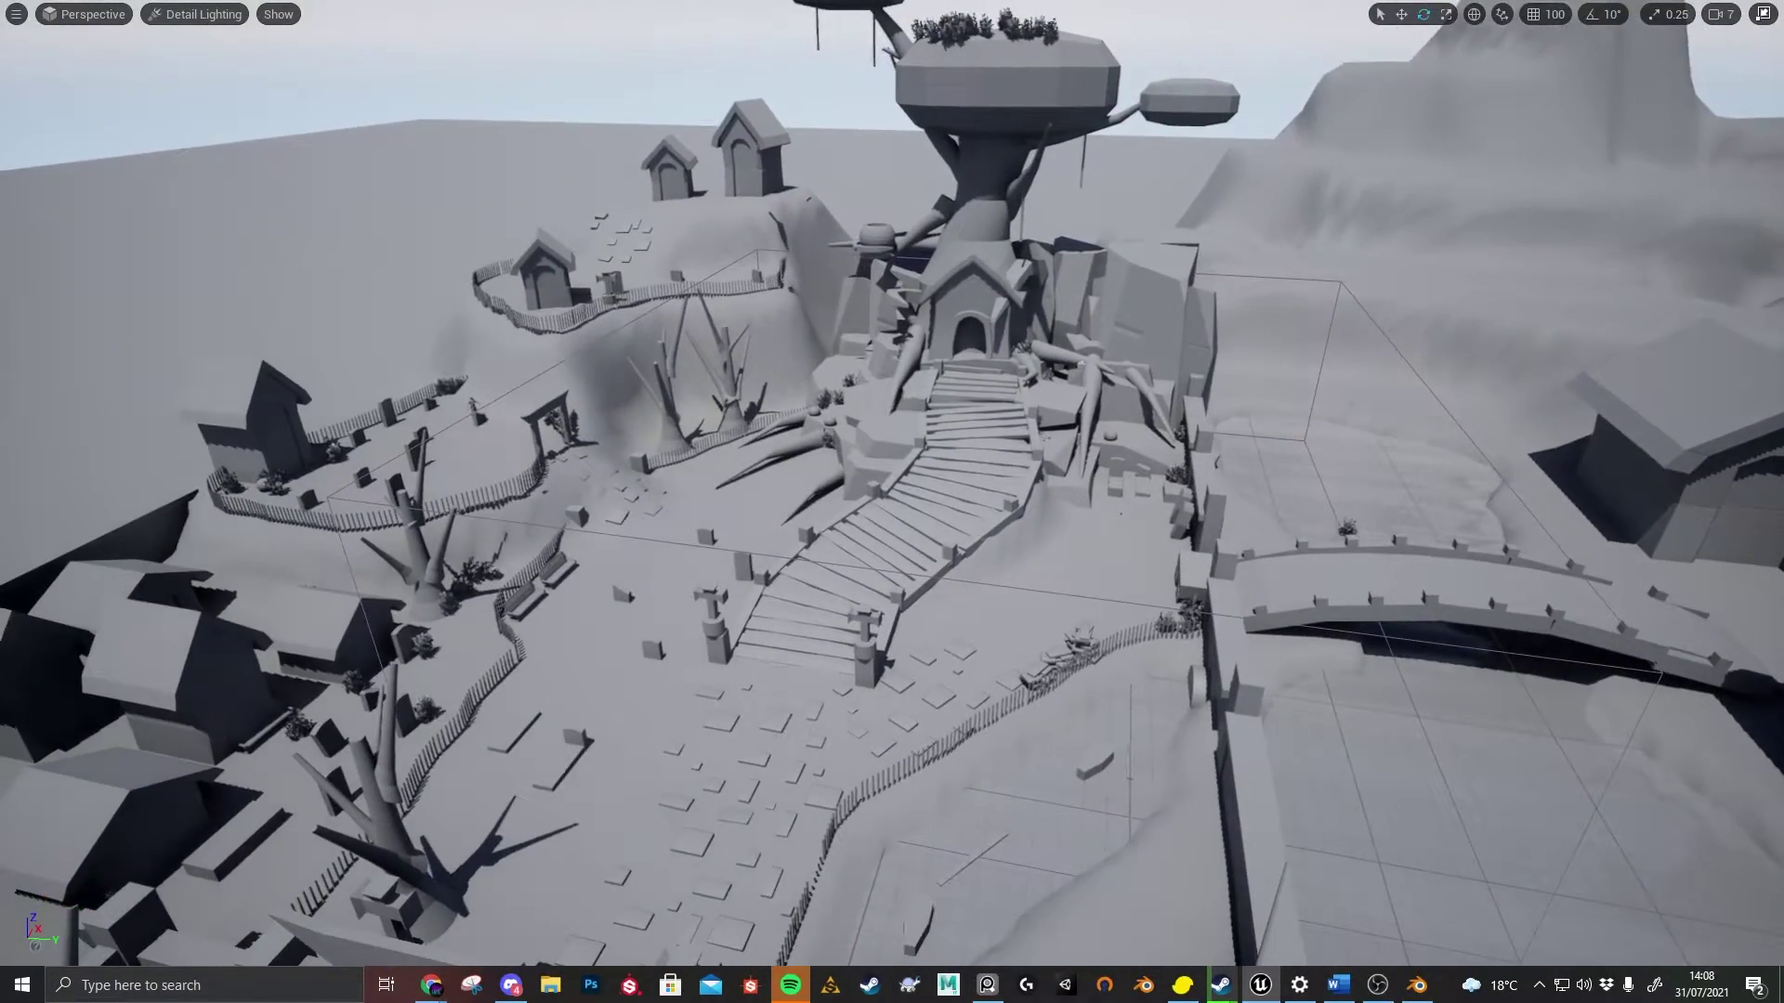
right_click_drag(648, 415, 627, 430)
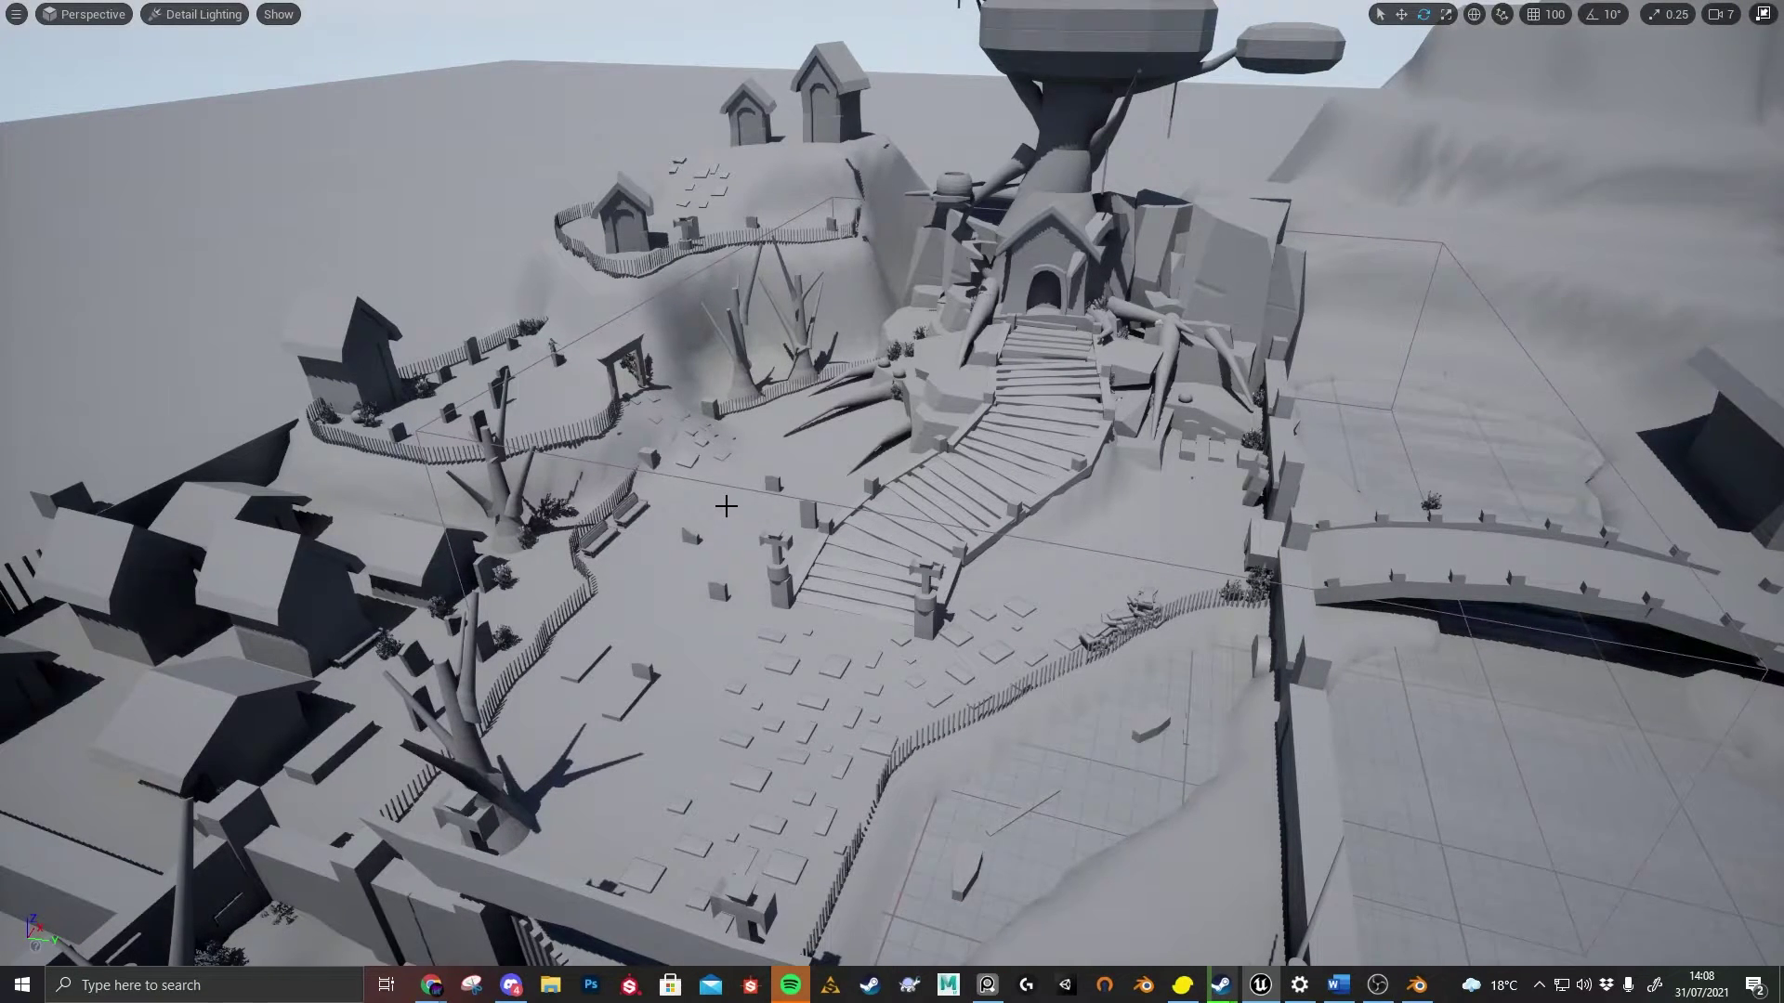
scroll(726, 505, "up", 2)
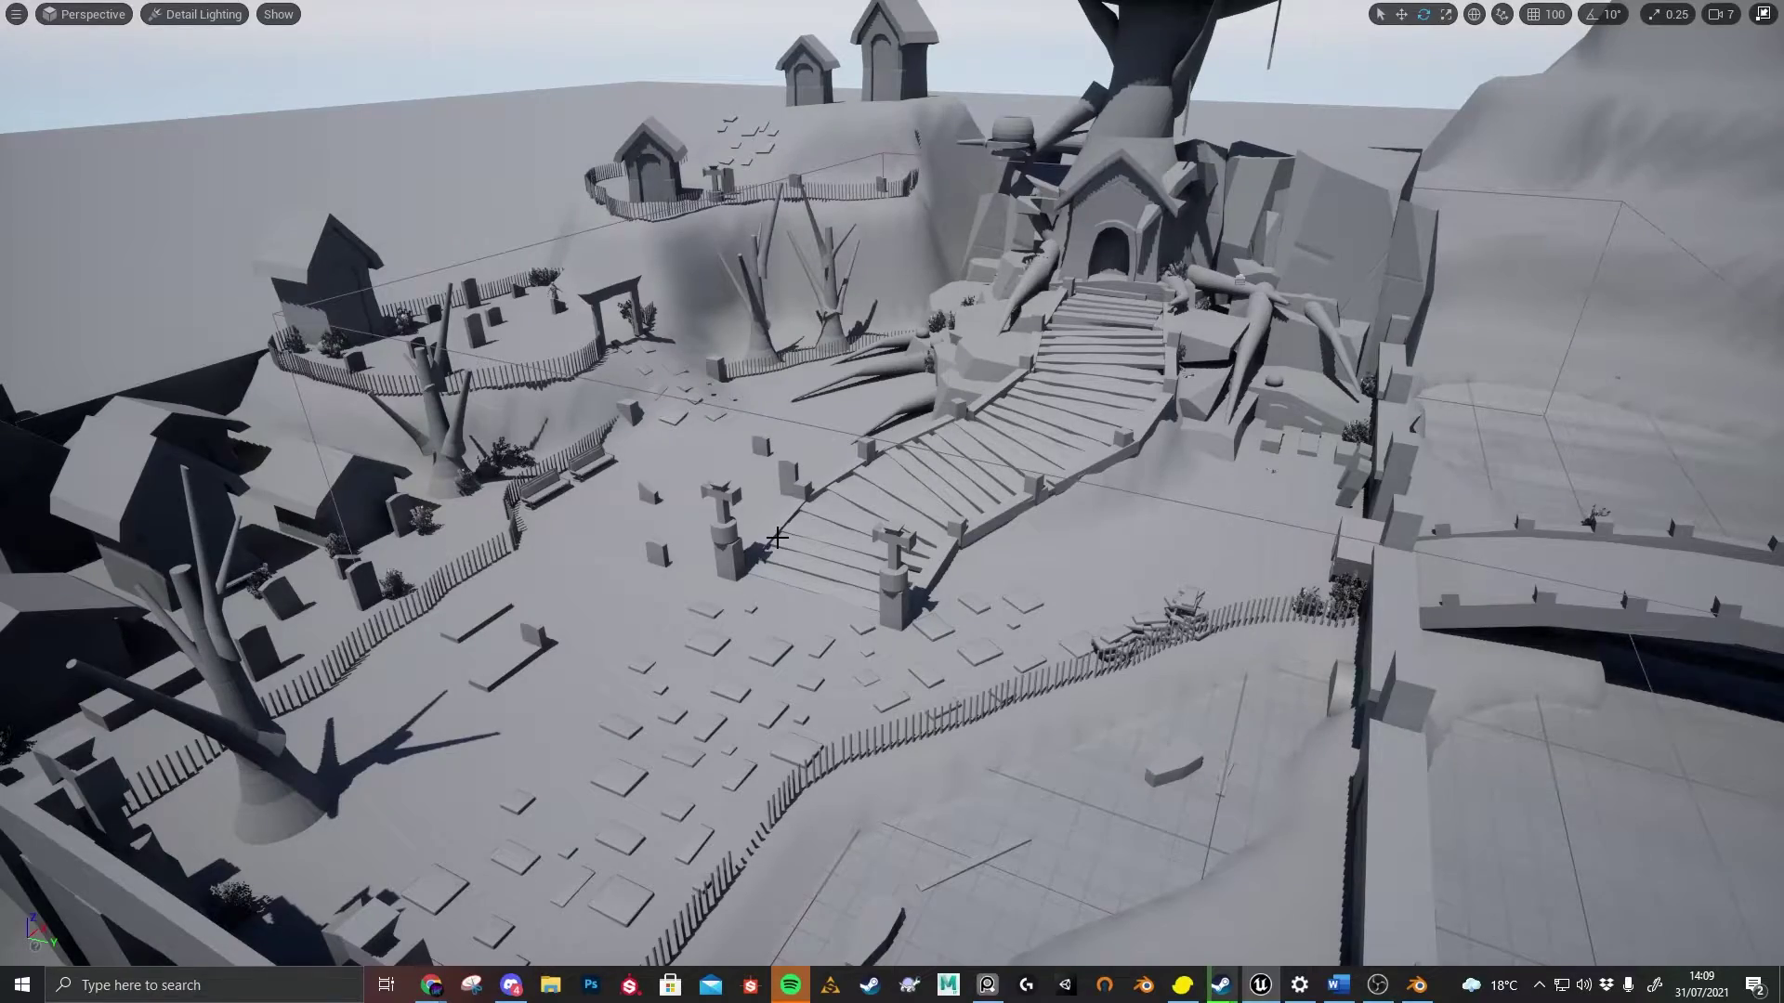
Inspect the graves, benches and fenced hillside beside the stairs, and the path and rubble along the boundary wall
key("w")
right_click_drag(779, 530, 776, 476)
key("a")
key("d")
mouse_move(982, 447)
right_mouse_down()
mouse_move(846, 449)
mouse_move(982, 447)
right_mouse_up()
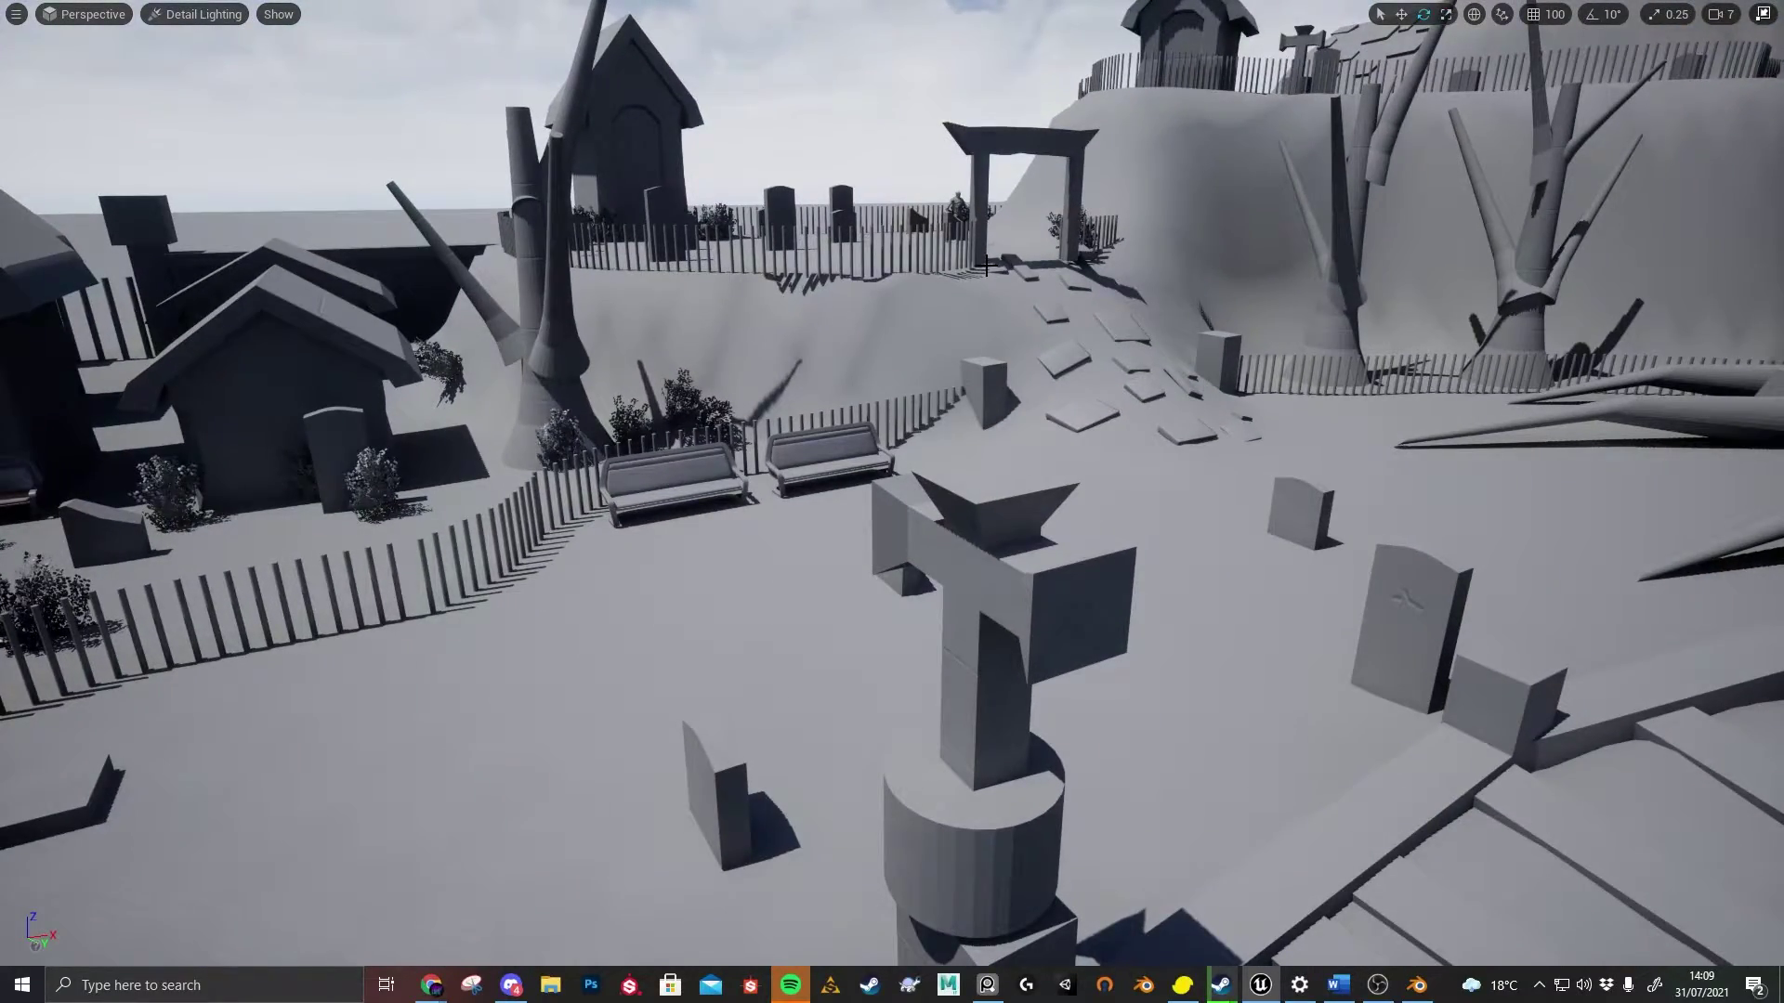
right_click_drag(914, 208, 1097, 228)
key("s")
mouse_move(705, 510)
right_mouse_down()
mouse_move(762, 501)
mouse_move(705, 511)
right_mouse_up()
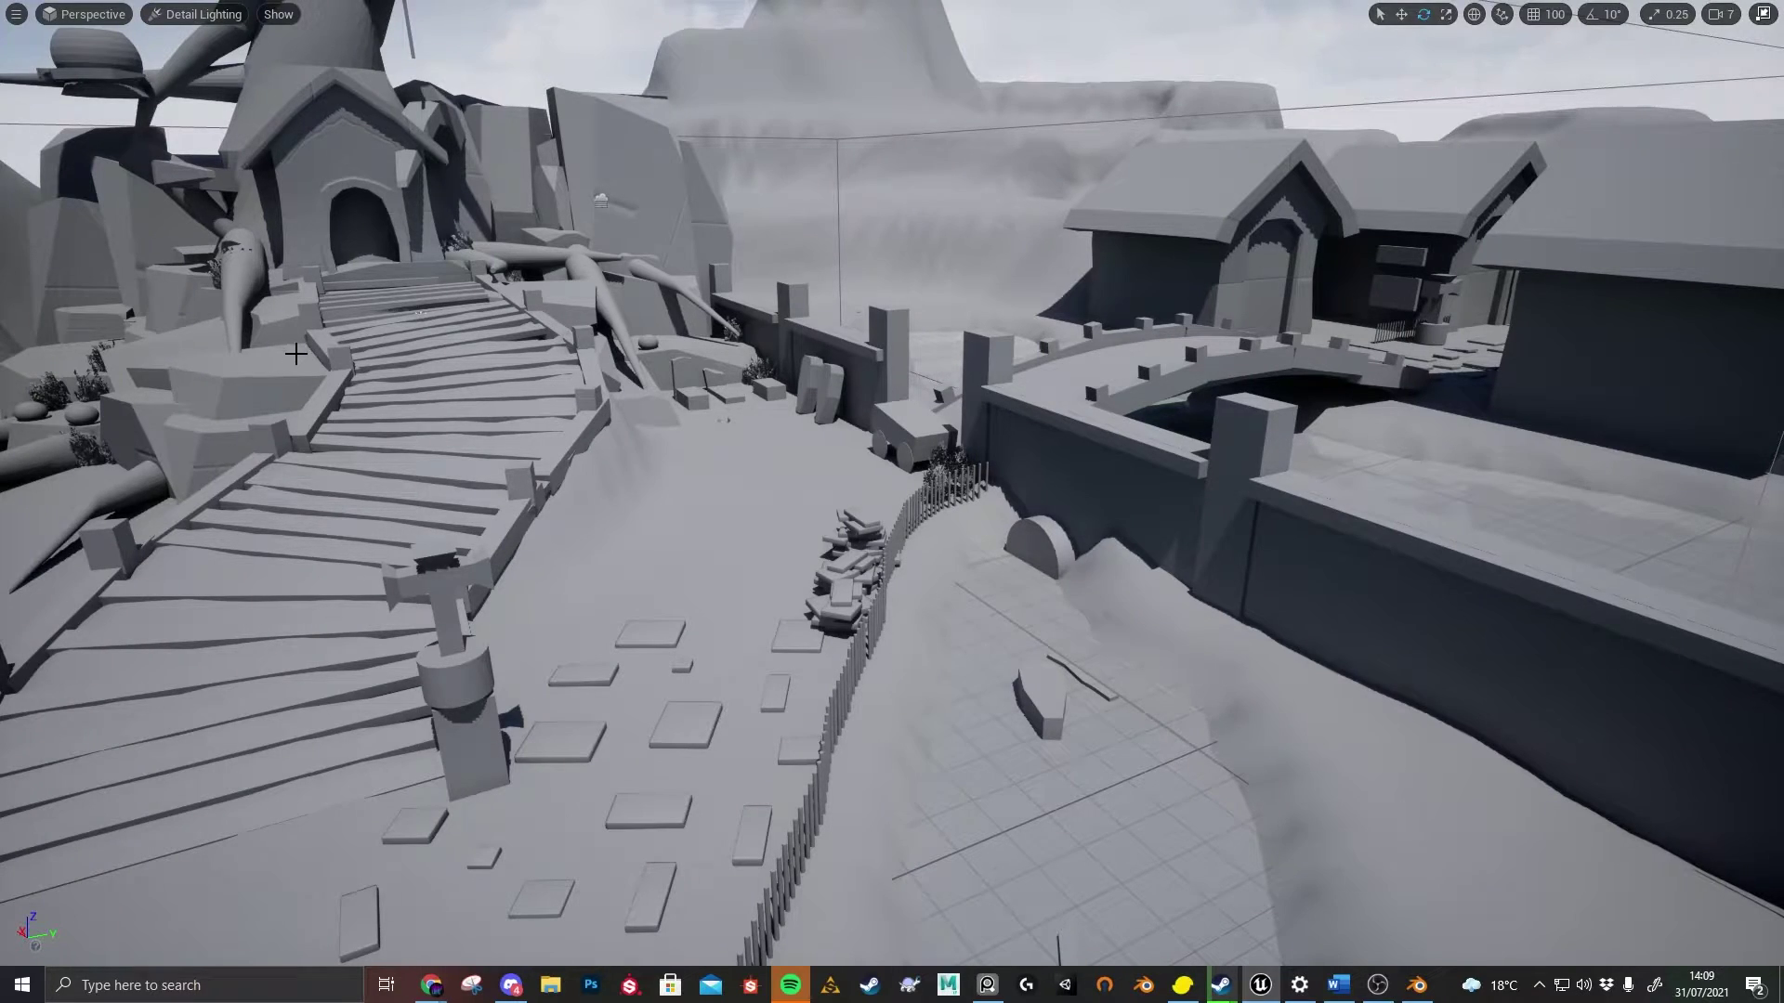
right_click_drag(604, 648, 558, 641)
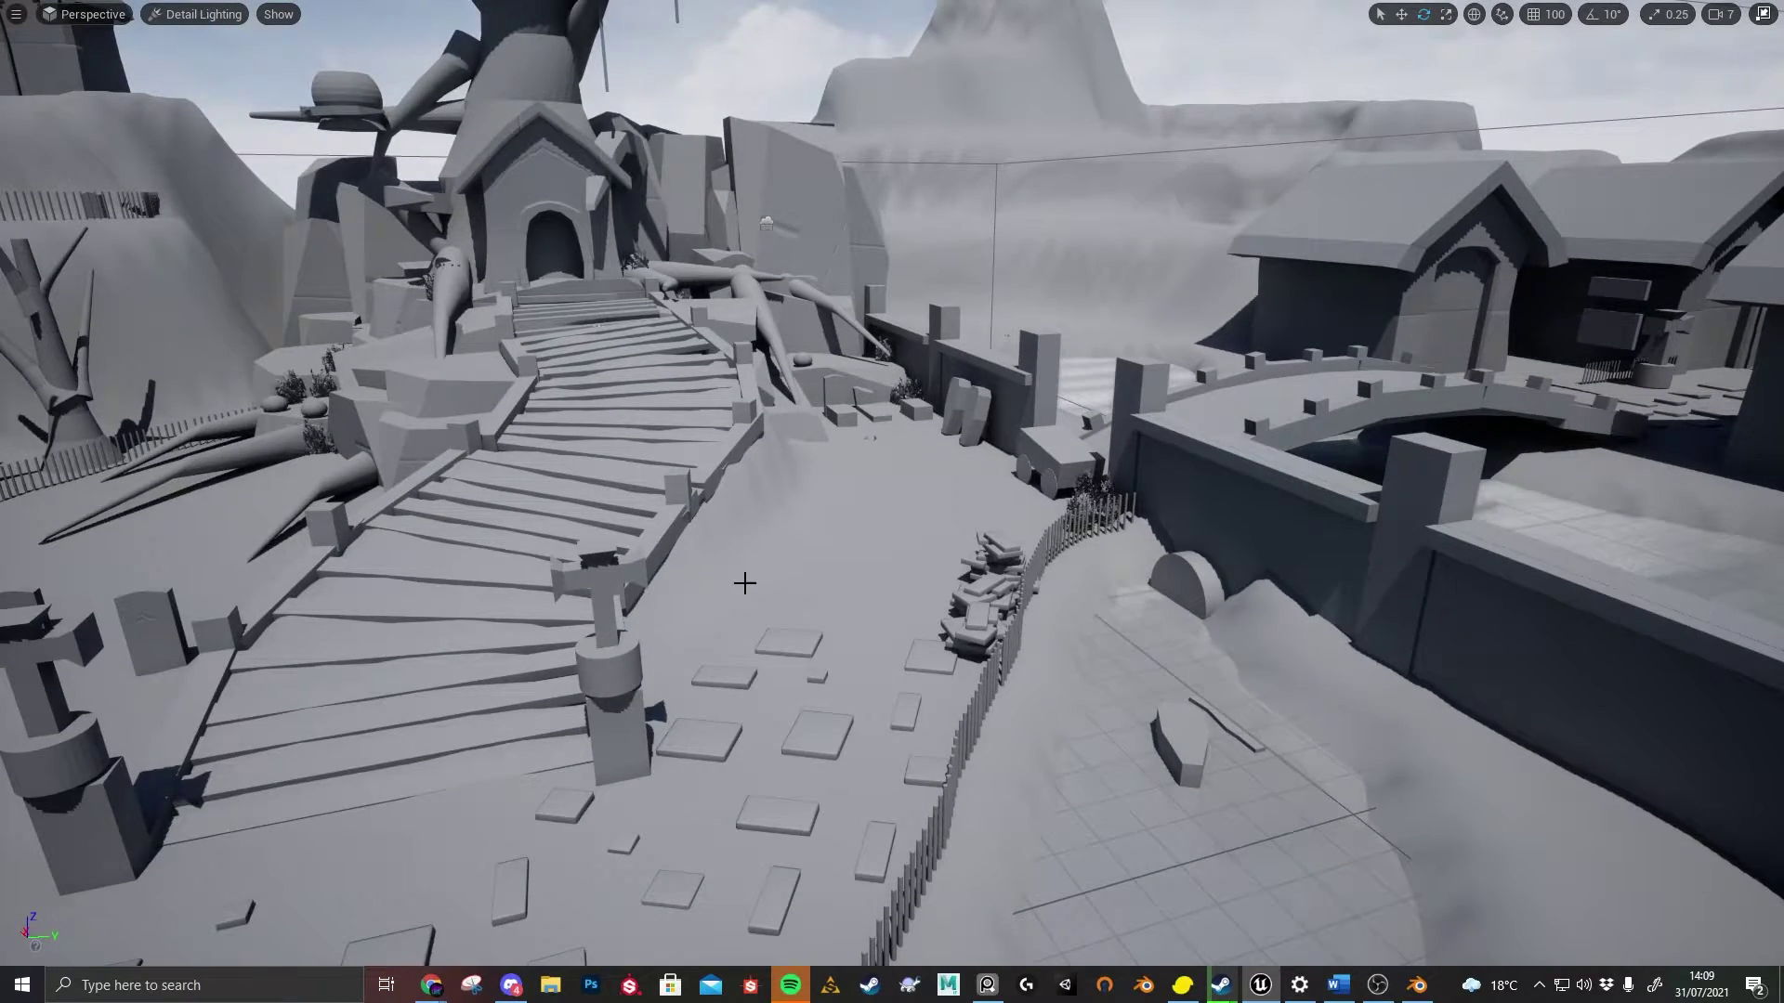
Return the viewport to Lit shading and inspect the green ponds, arched bridge and houses beyond the wall
right_click_drag(744, 582, 672, 581)
key("e")
key("w")
key("s")
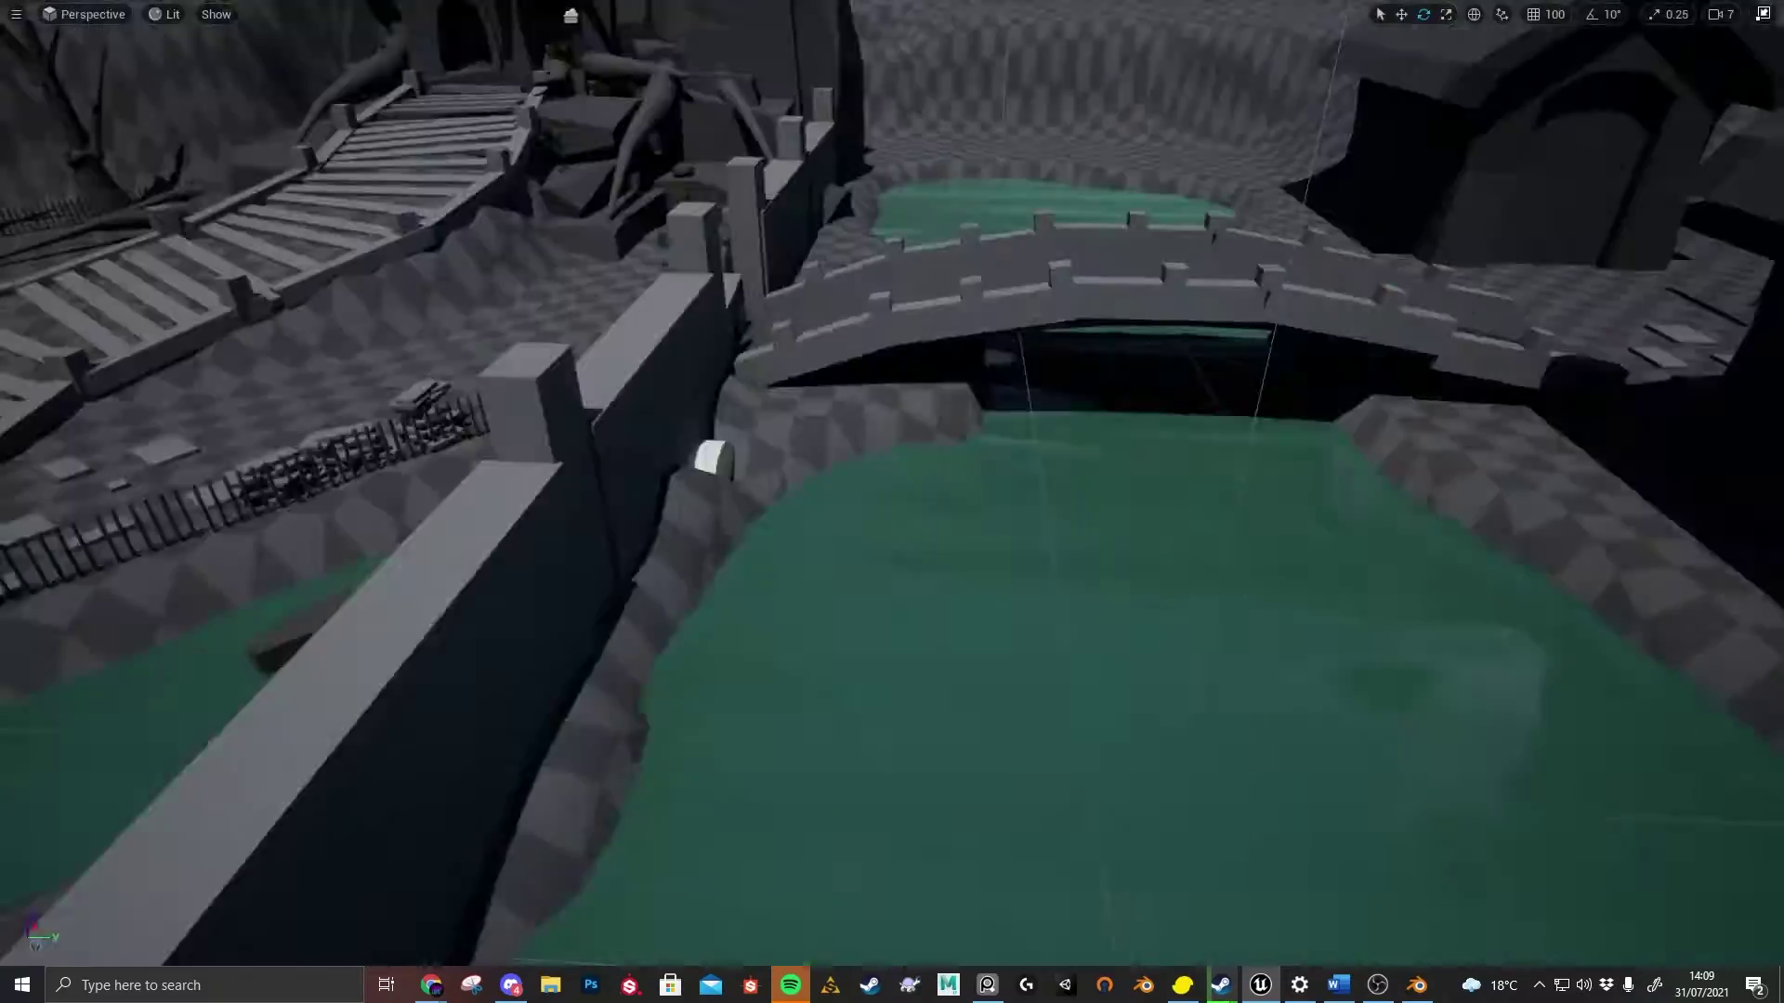
key("a")
right_click_drag(674, 578, 643, 507)
key("s")
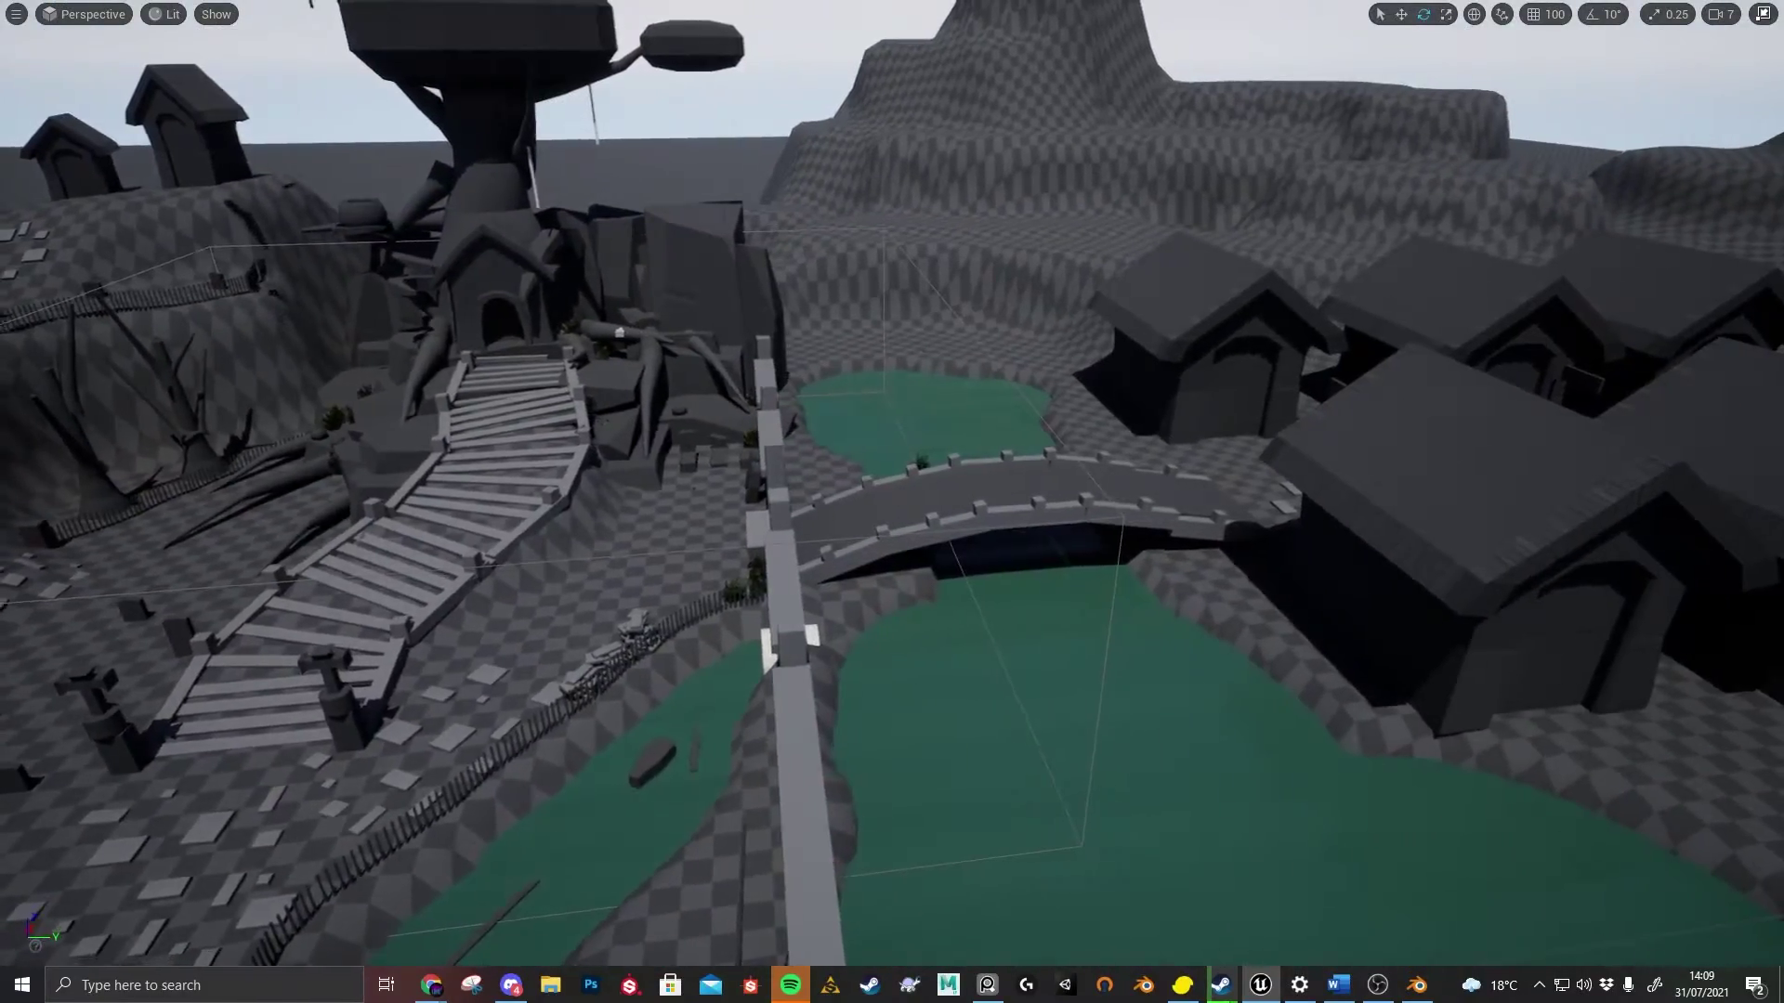
Examine the winding wooden staircase and the tree roots and rocks framing the tree house entrance
key("w")
right_click_drag(725, 345, 654, 333)
mouse_move(669, 194)
right_mouse_down()
mouse_move(628, 143)
mouse_move(734, 184)
mouse_move(632, 208)
mouse_move(656, 225)
right_mouse_up()
key("w")
key("s")
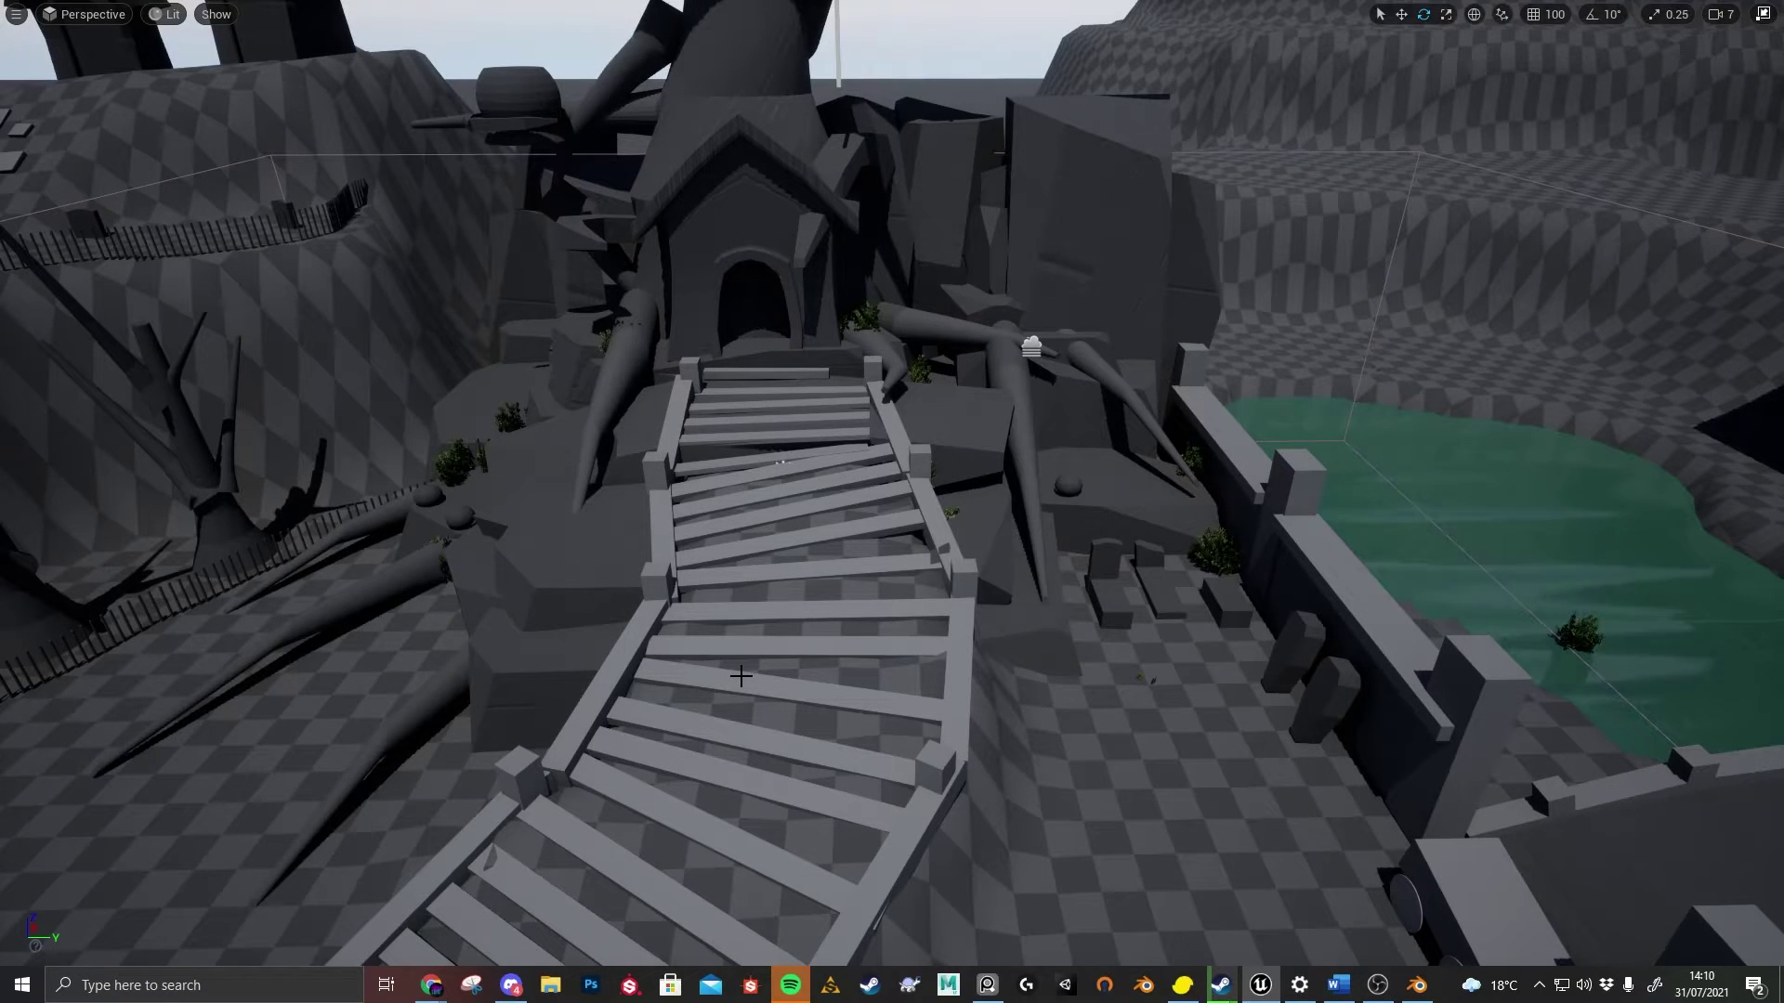
key("s")
right_click_drag(713, 679, 474, 647)
key("w")
key("s")
key("a")
right_click_drag(1039, 685, 1040, 743)
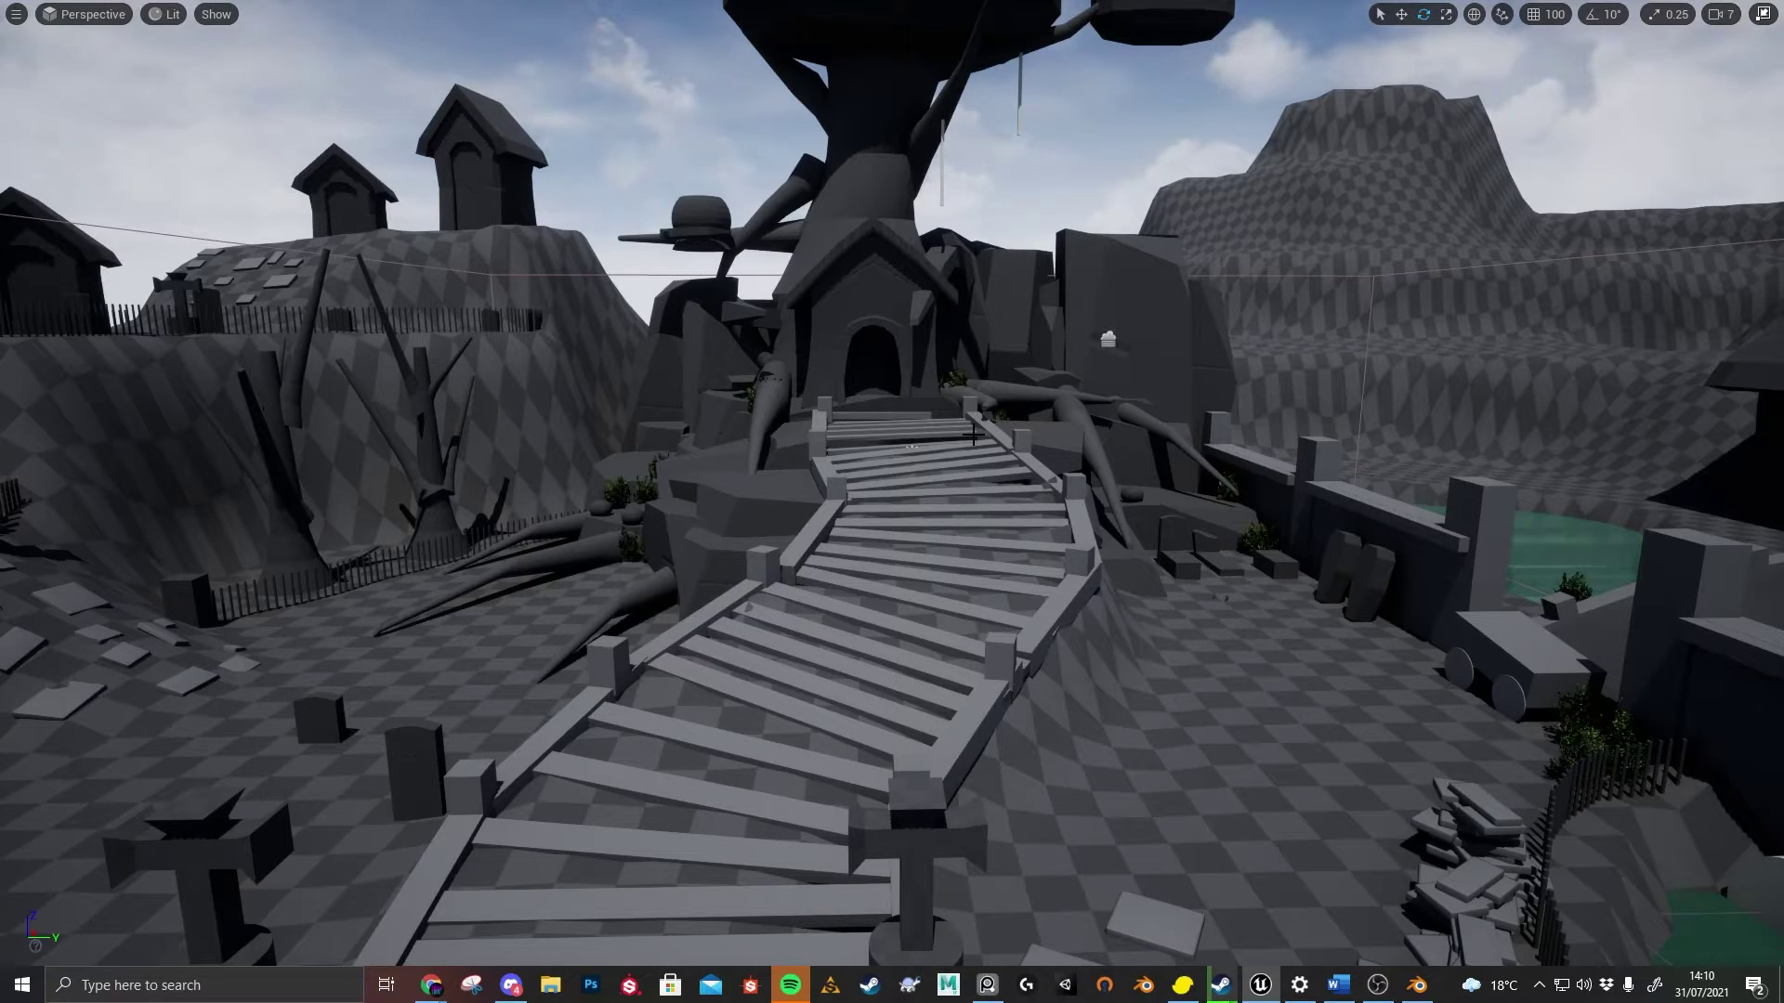
Compare the entrance courtyard with the main graveyard, viewing how the path leads to the tree house
right_click_drag(973, 434, 1031, 436)
right_click_drag(488, 364, 489, 355)
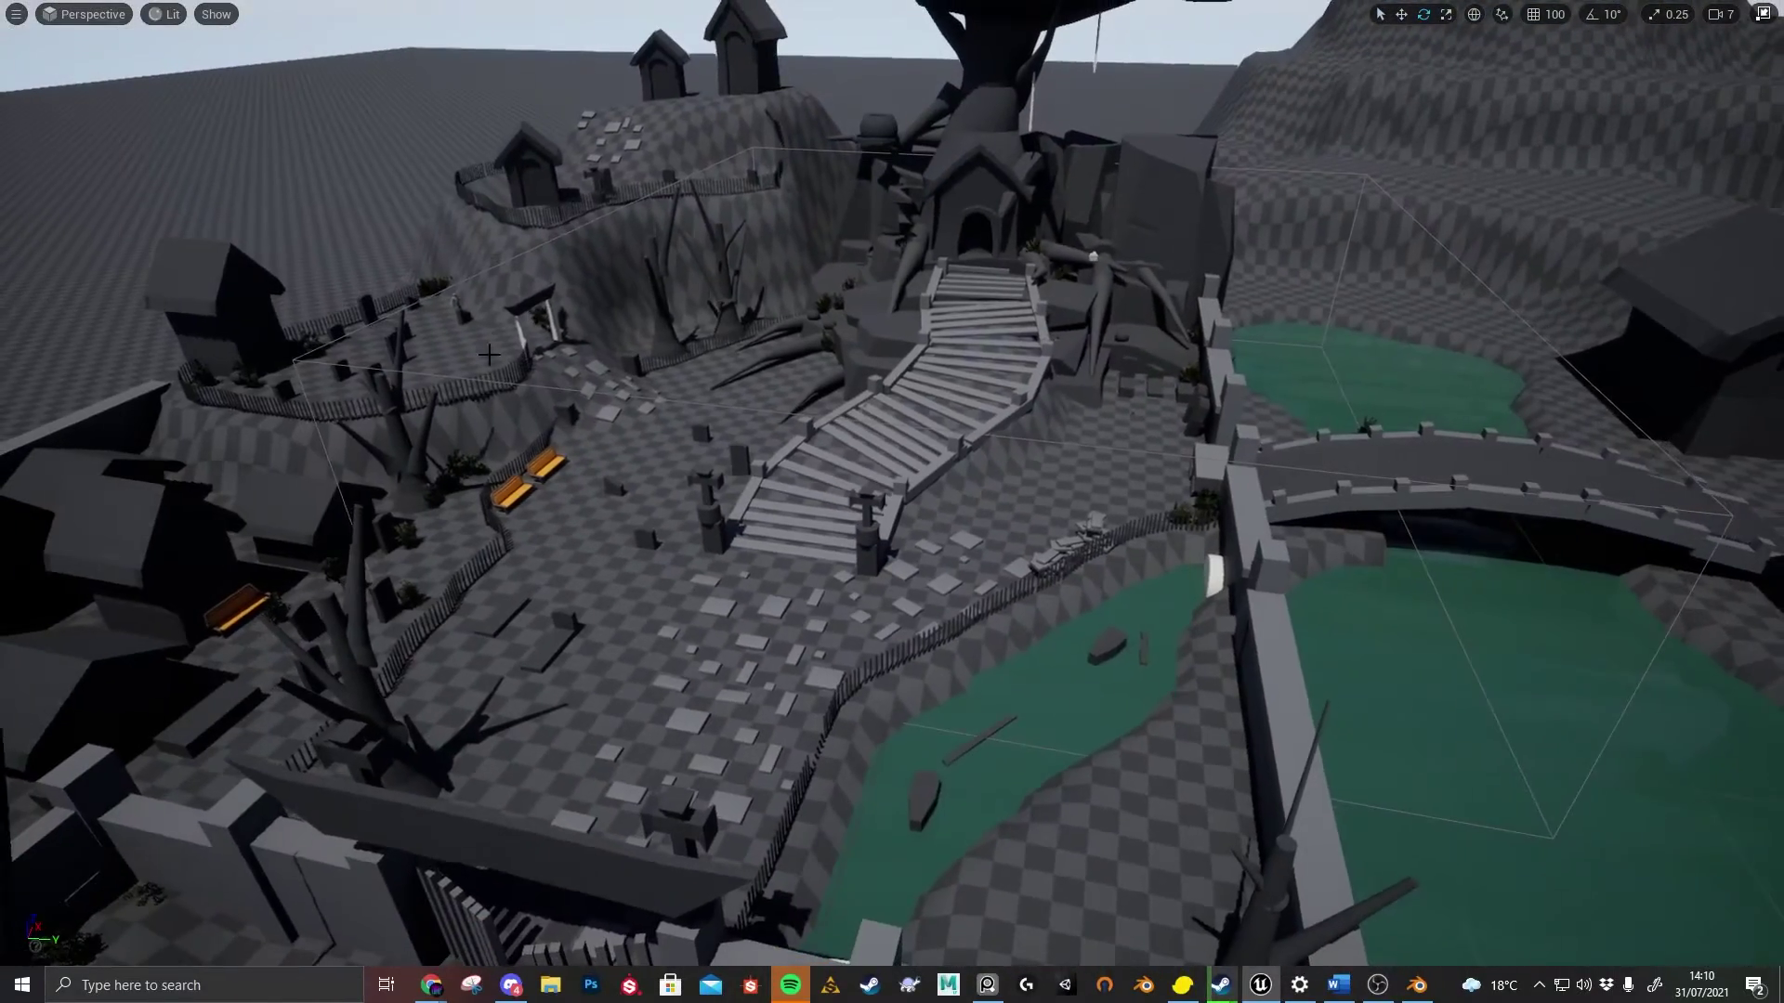
right_click_drag(882, 347, 717, 464)
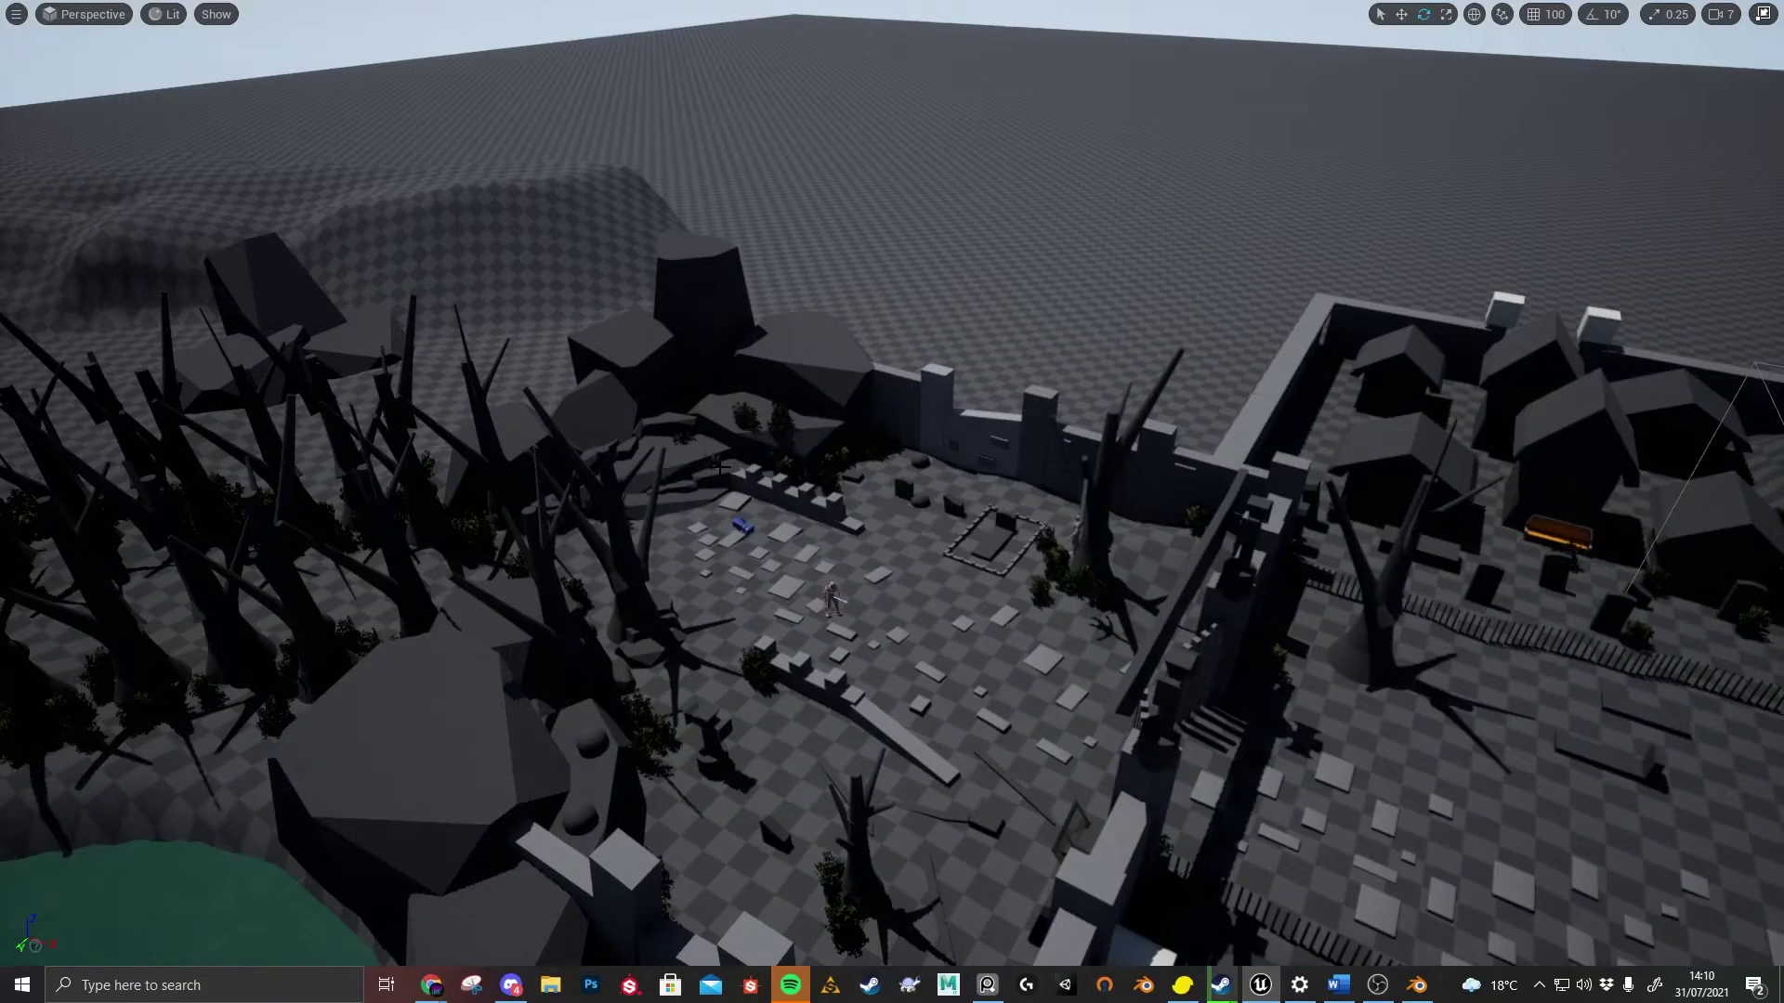
mouse_move(1037, 563)
right_mouse_down()
mouse_move(1096, 548)
mouse_move(1027, 530)
right_mouse_up()
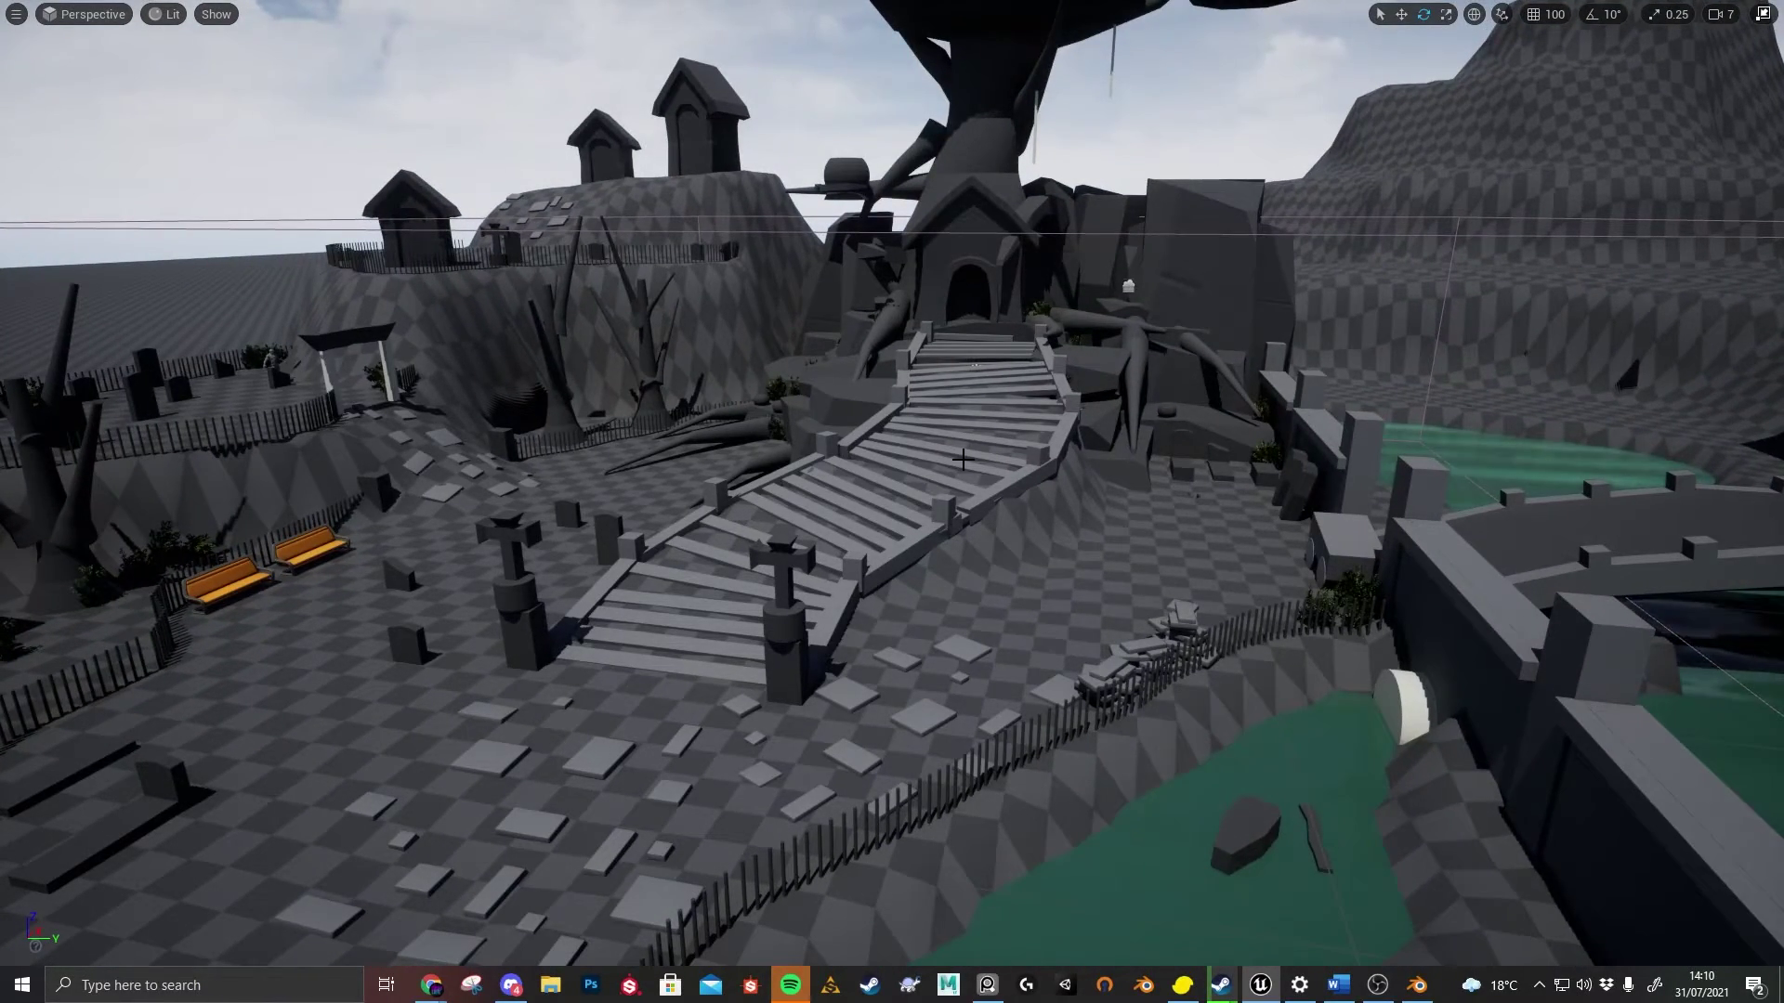
right_click_drag(973, 433, 933, 413)
scroll(904, 404, "down", 1)
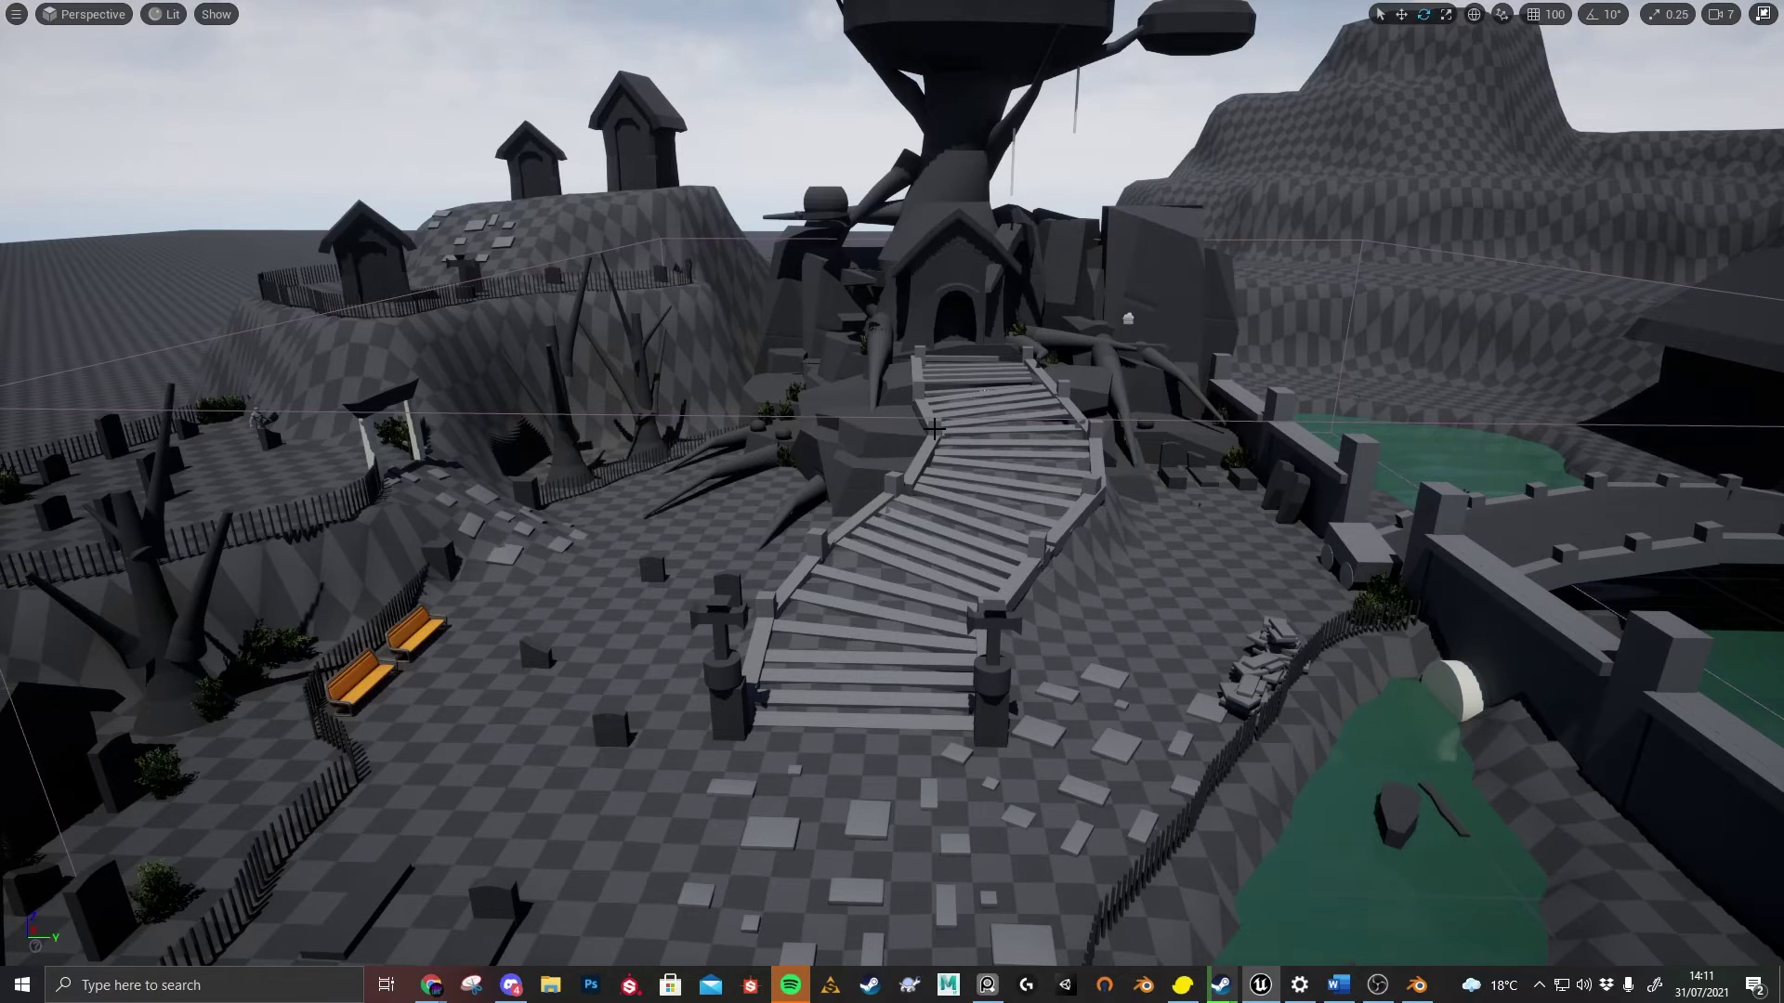
Inspect the route from the stairs over the bridge to the village, and view the whole graveyard from above the gate
right_click_drag(932, 412, 841, 450)
key("w")
key("s")
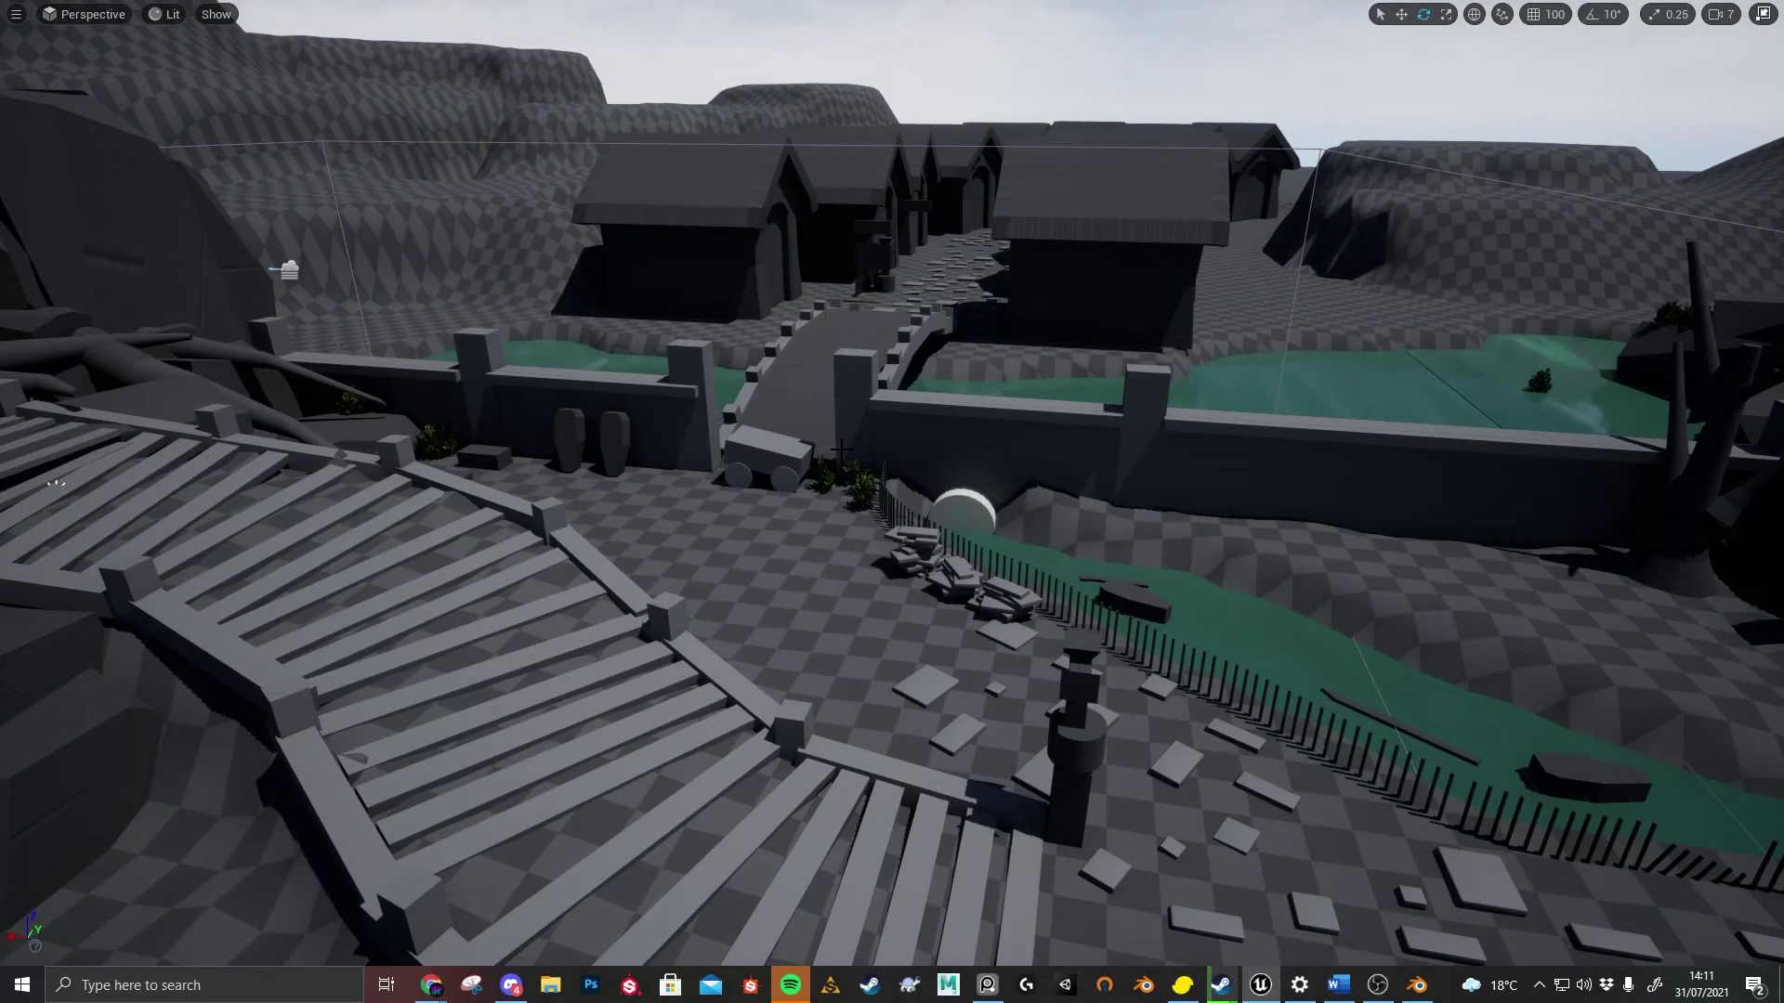
right_click_drag(1211, 396, 1045, 423)
key("w")
key("d")
key("w")
key("s")
right_click_drag(874, 417, 954, 397)
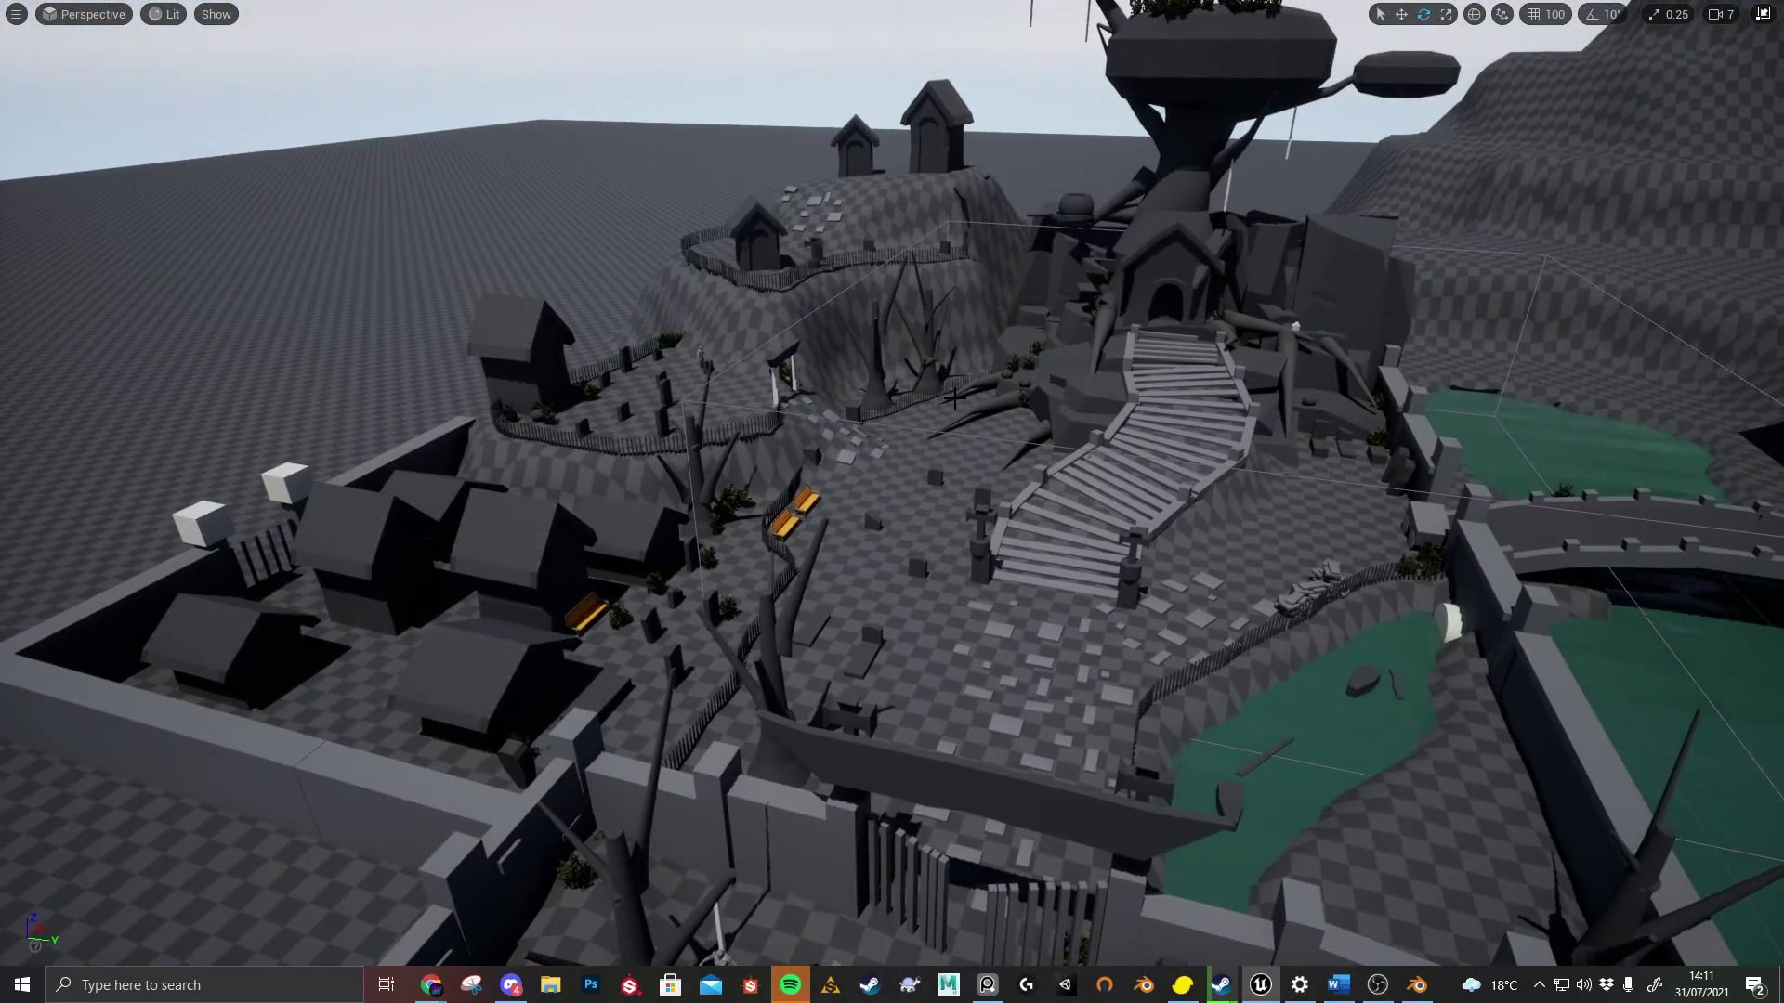